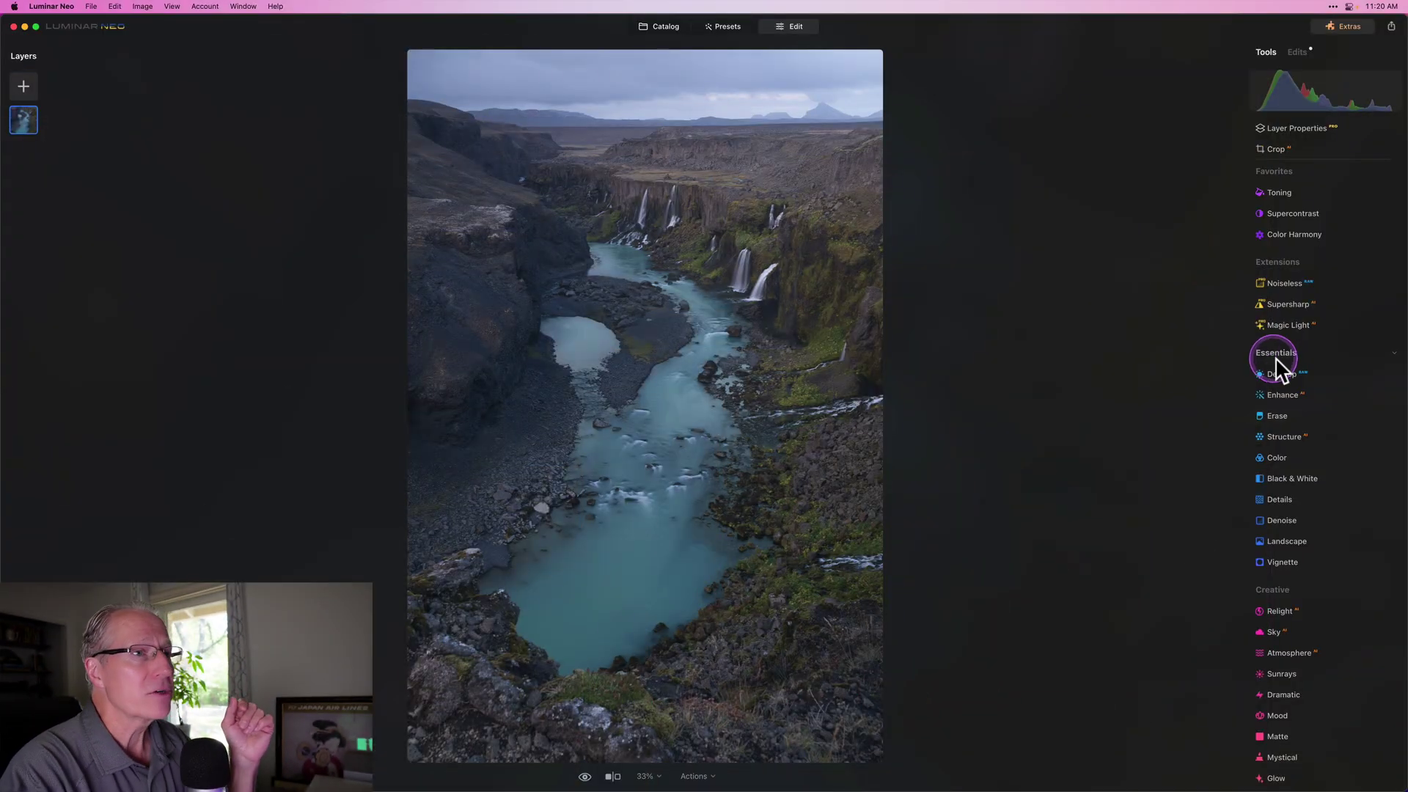
Step: In Develop, set Smart Contrast to 73, Highlights to −20 and Shadows to 14
click(1282, 373)
scroll(1285, 370, down, 2)
scroll(1263, 353, up, 2)
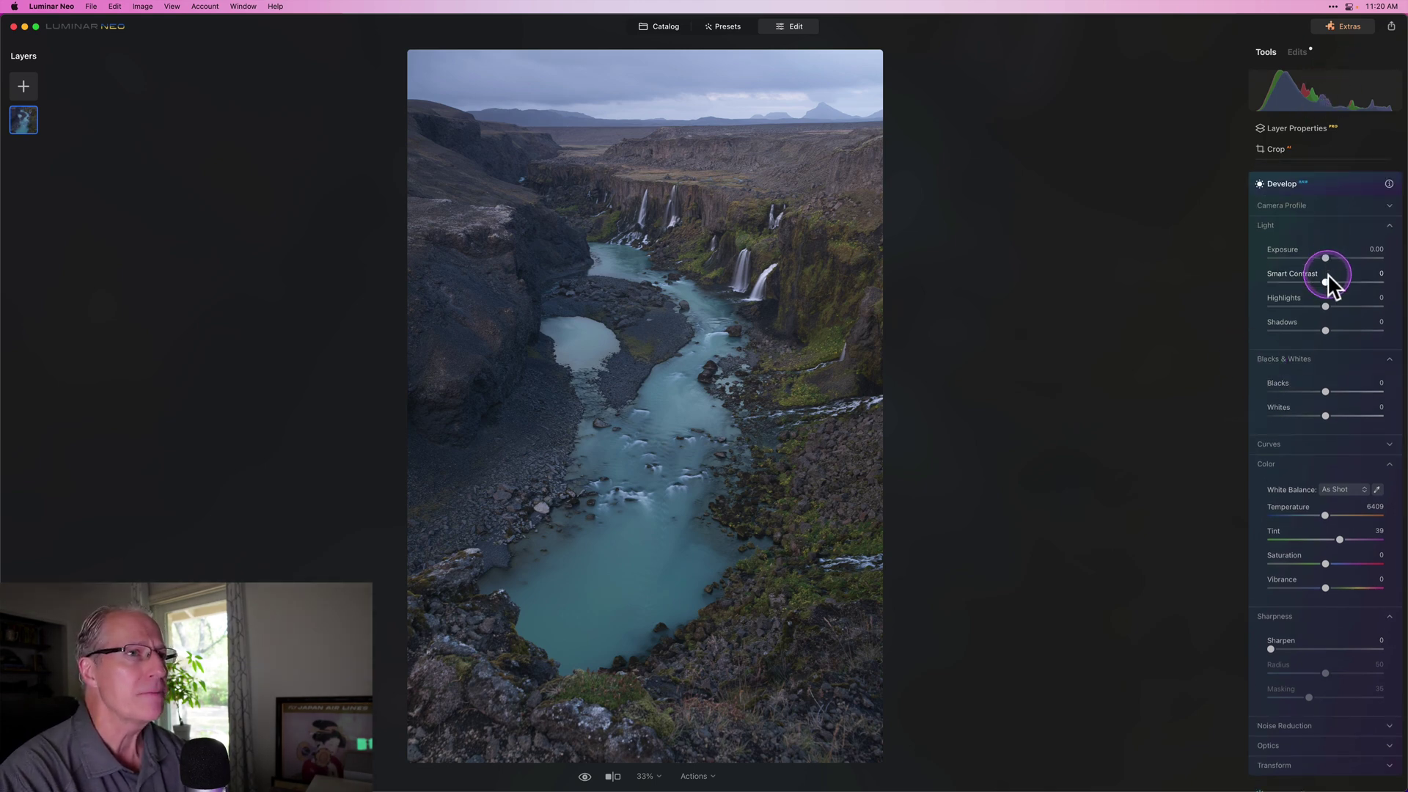
drag(1327, 279, 1305, 307)
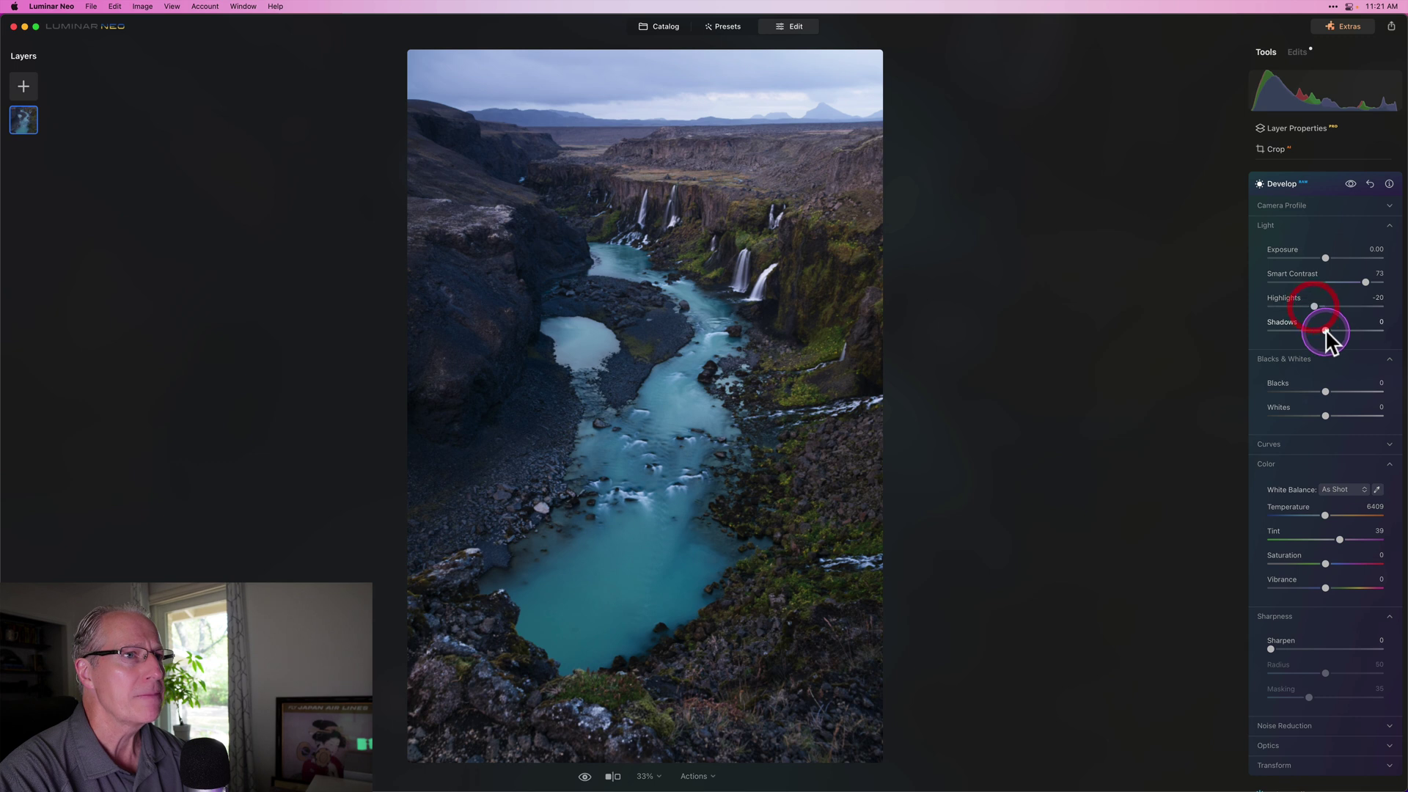
drag(1326, 331, 1333, 331)
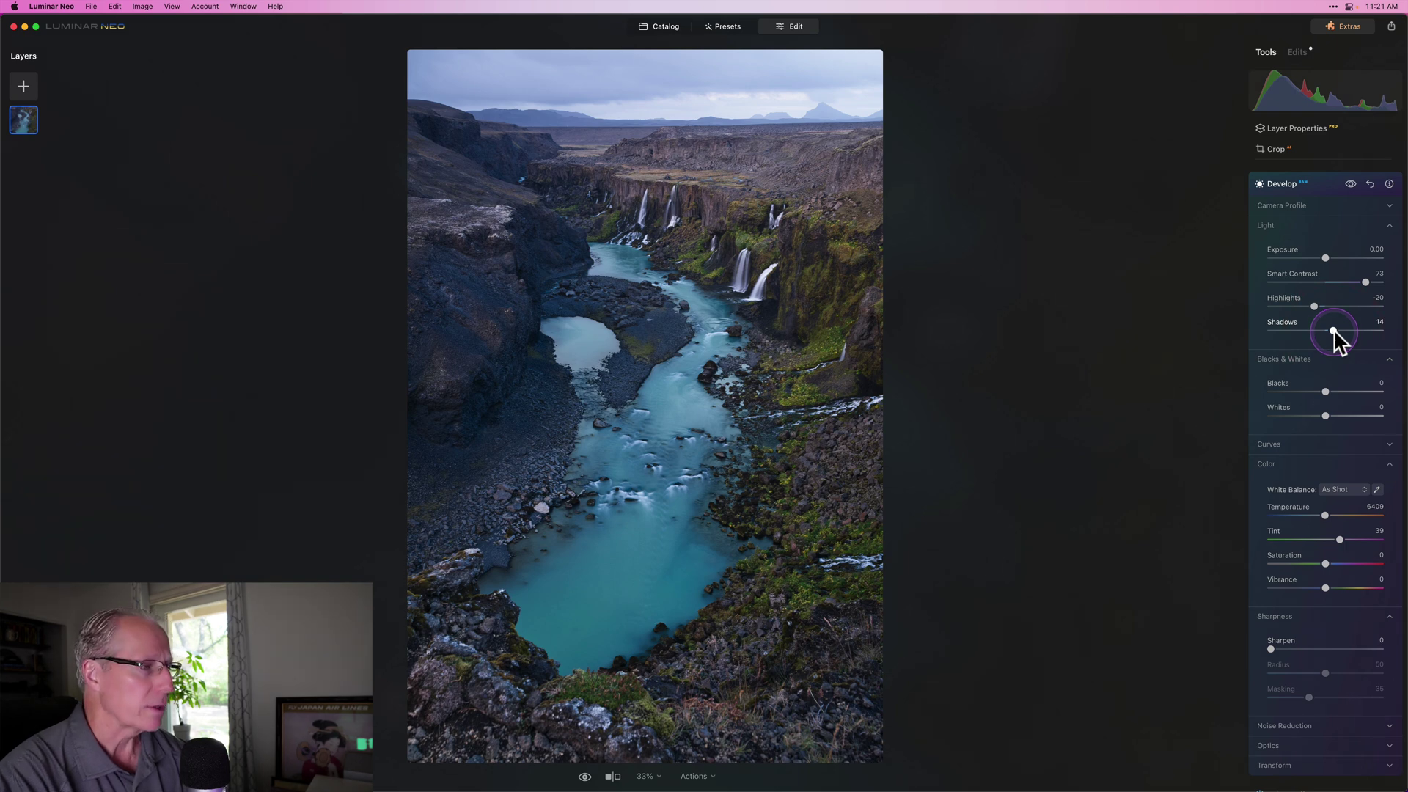
drag(1333, 329, 1333, 329)
click(1331, 451)
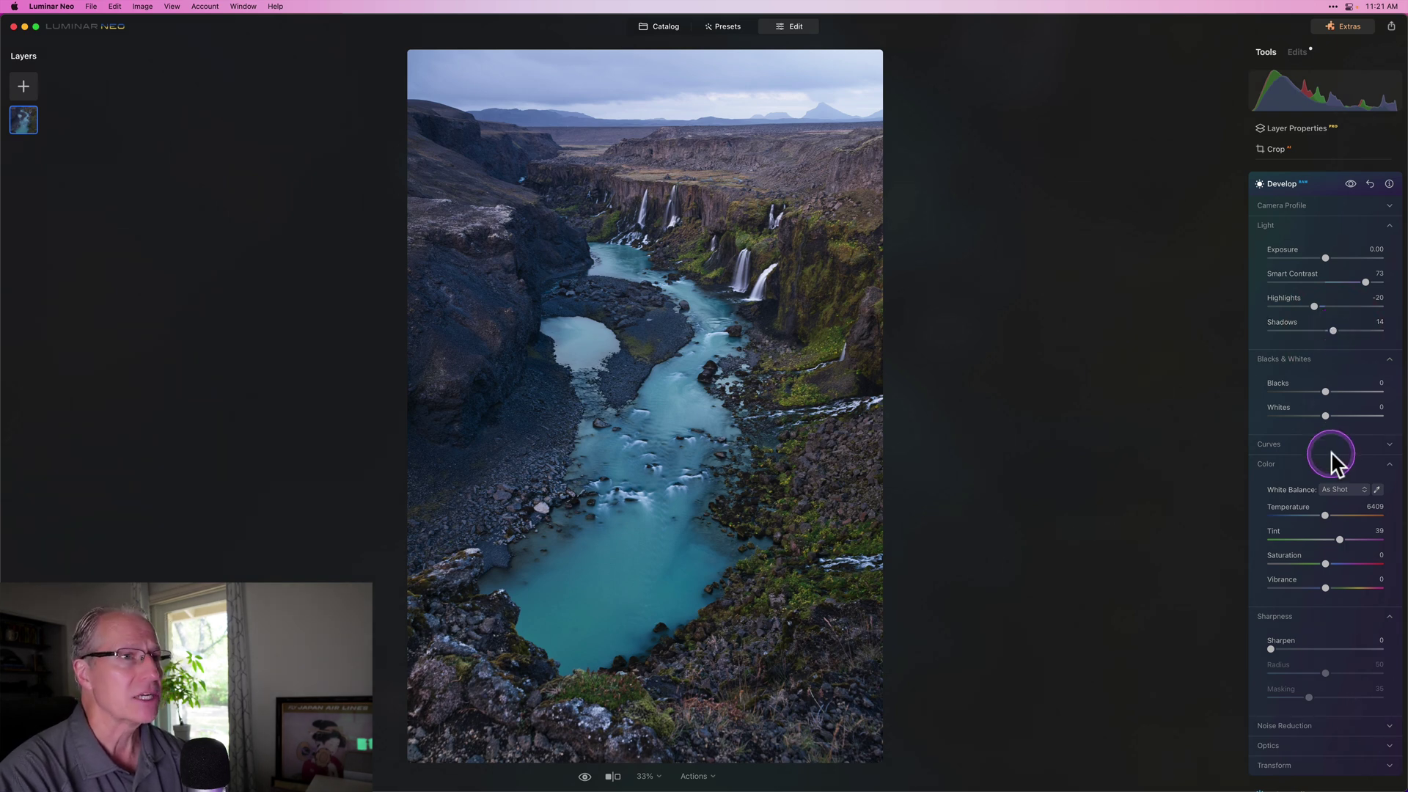
click(1292, 355)
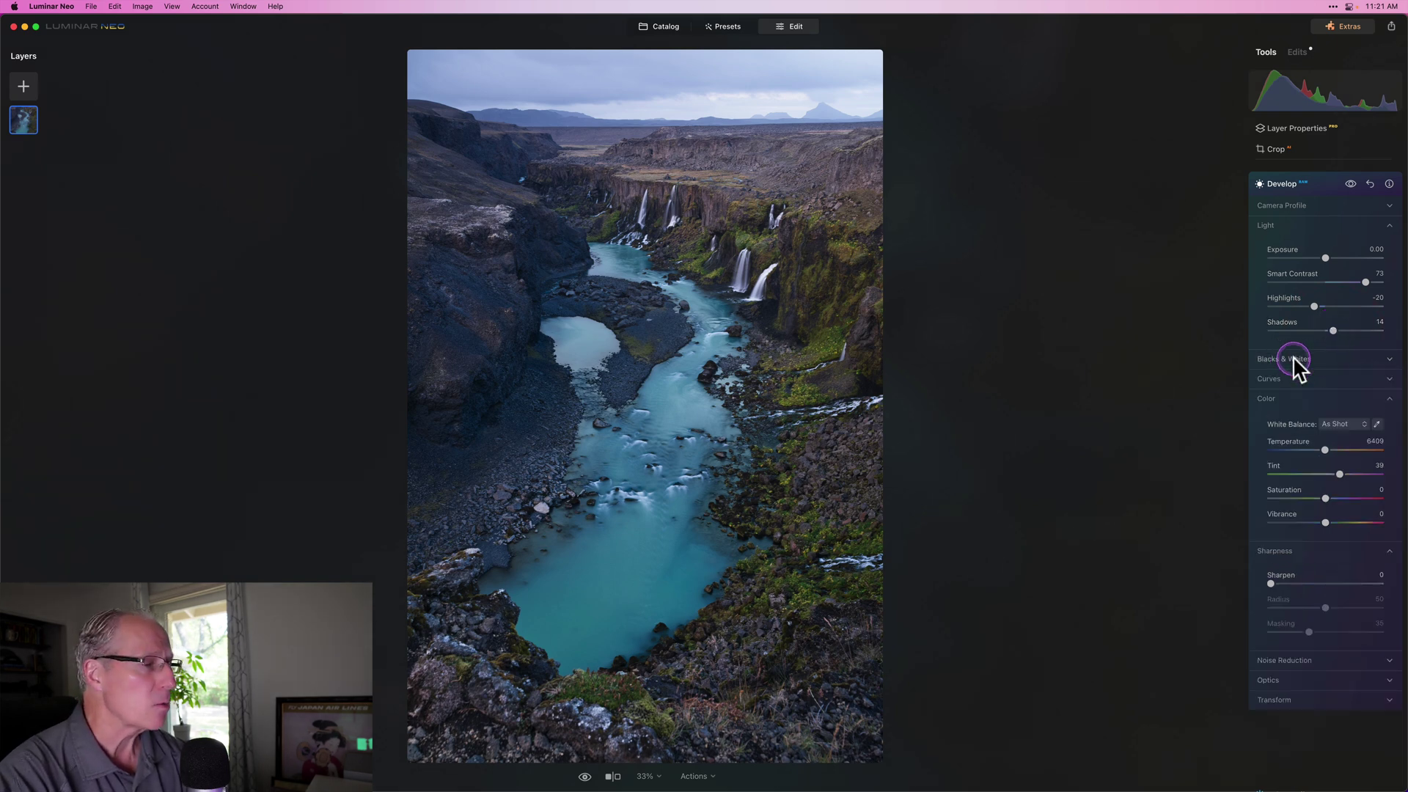
Step: Set Temperature to 7319, Tint to 49, Vibrance to 5 and Sharpen to 20
double_click(1366, 440)
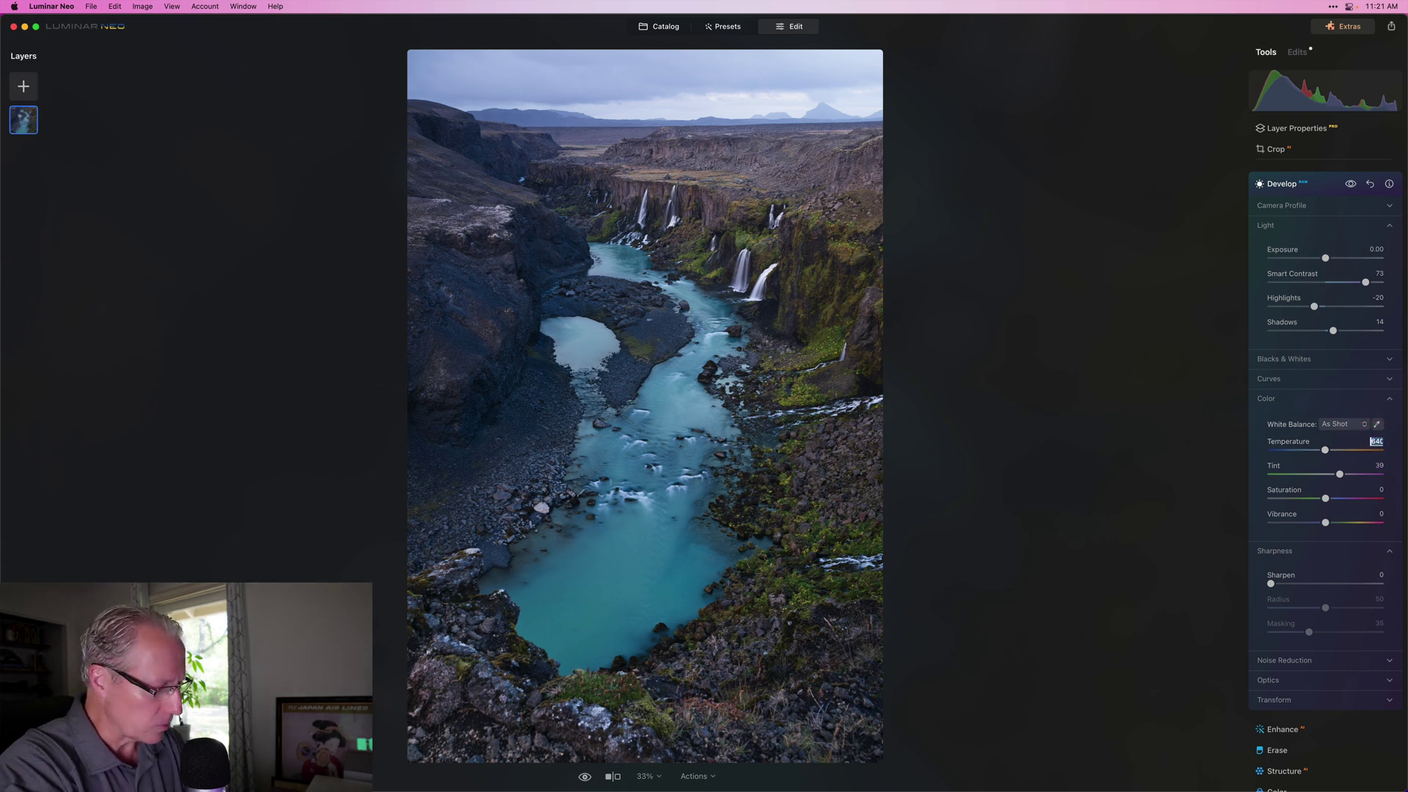
text(319)
key(Return)
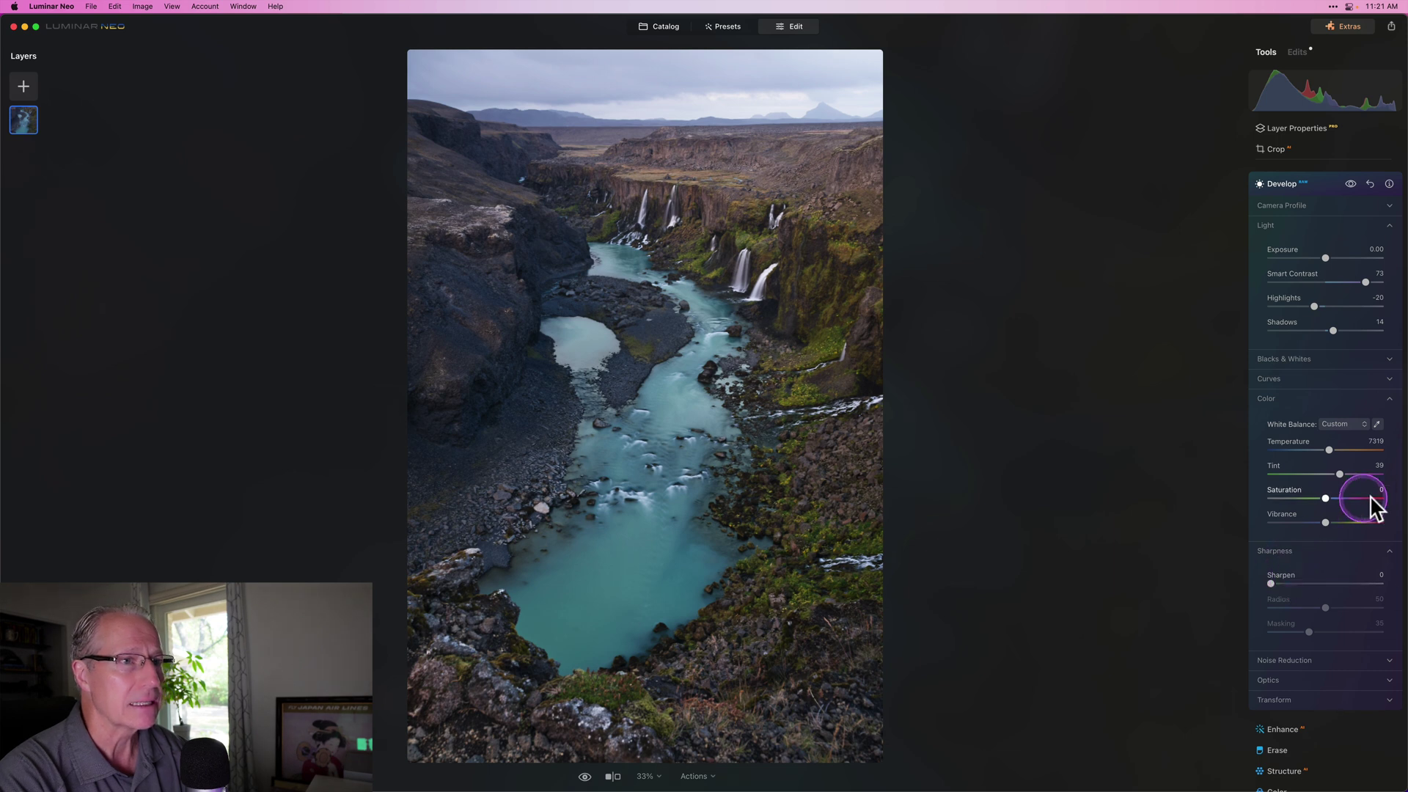
click(1341, 474)
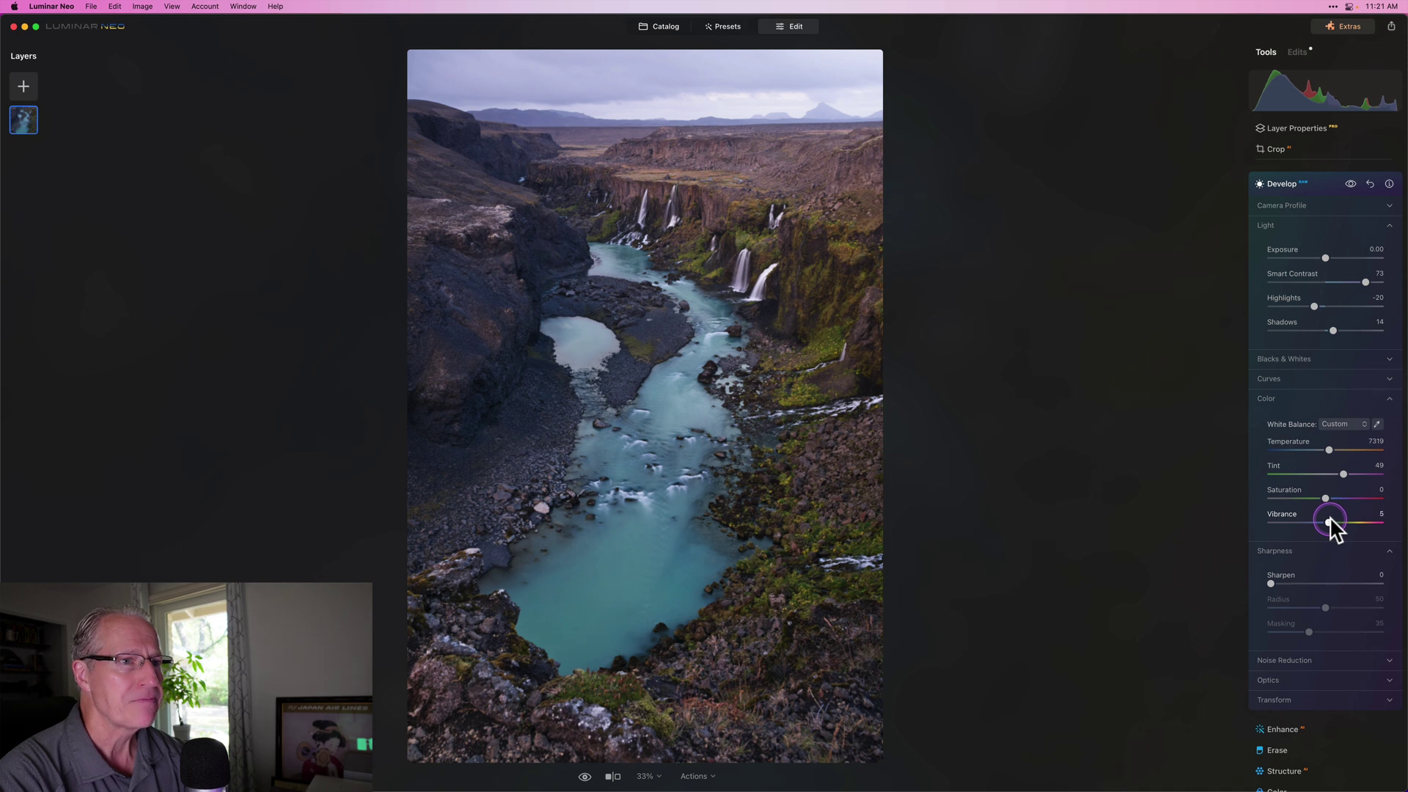
click(1290, 583)
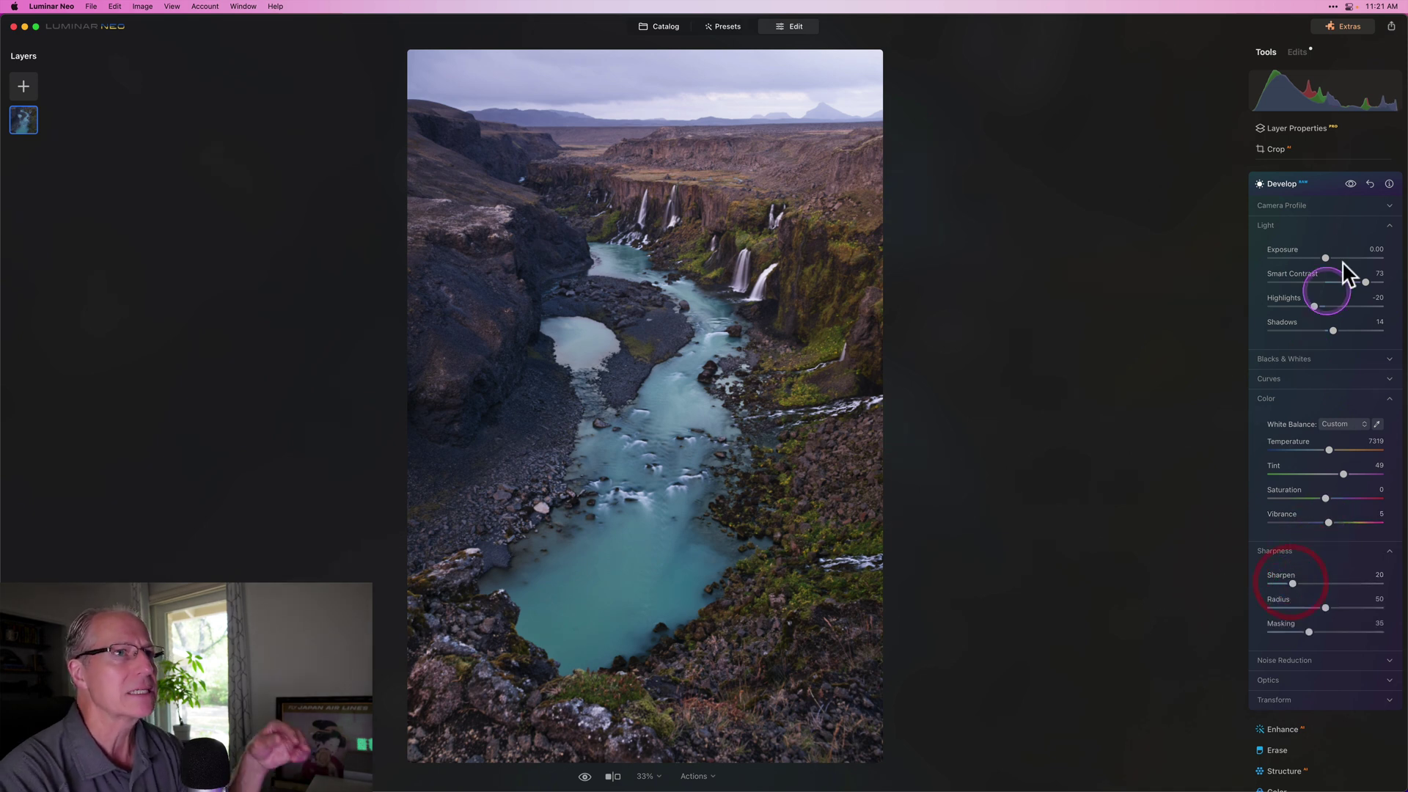
Step: Compare the photo with and without the Develop edits, then collapse Develop
click(1349, 183)
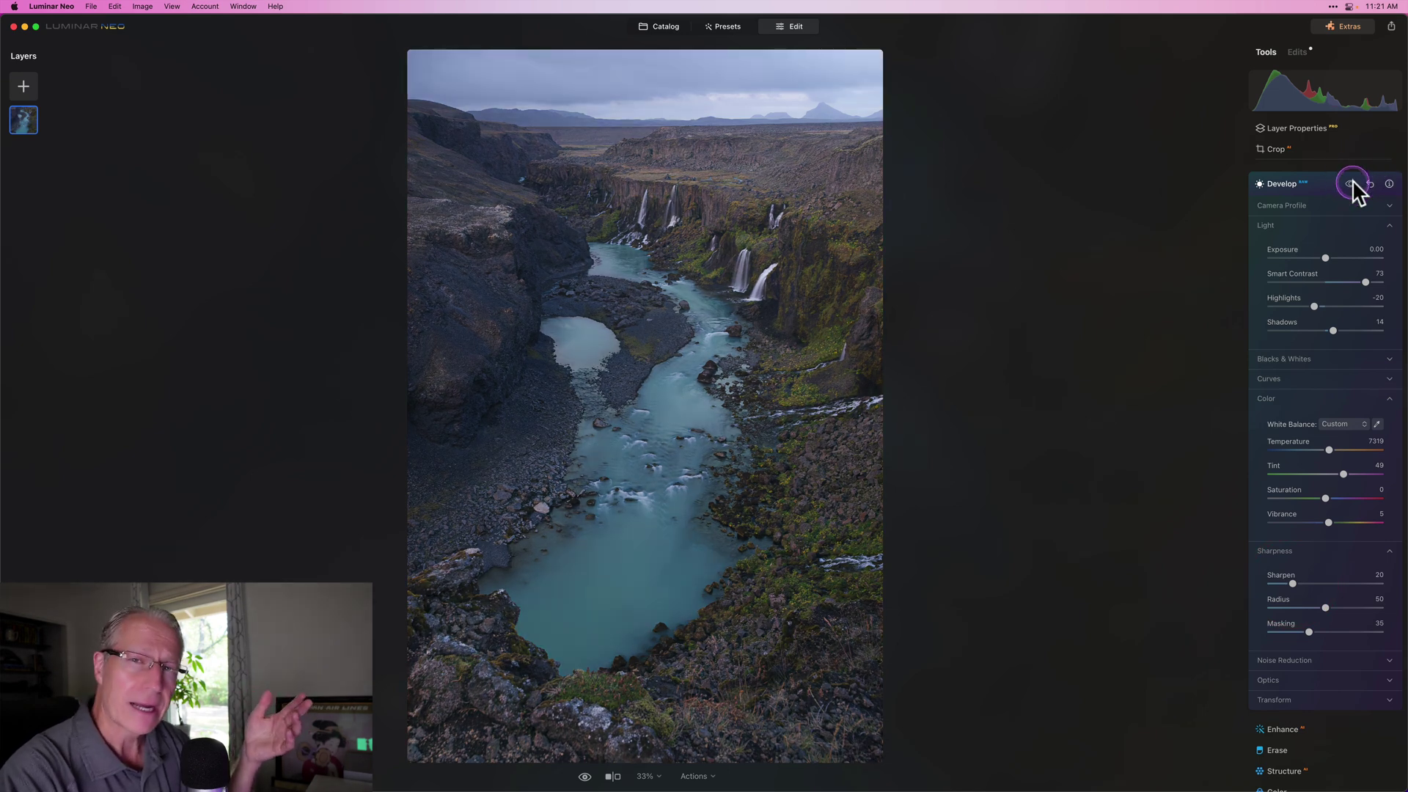
click(1350, 183)
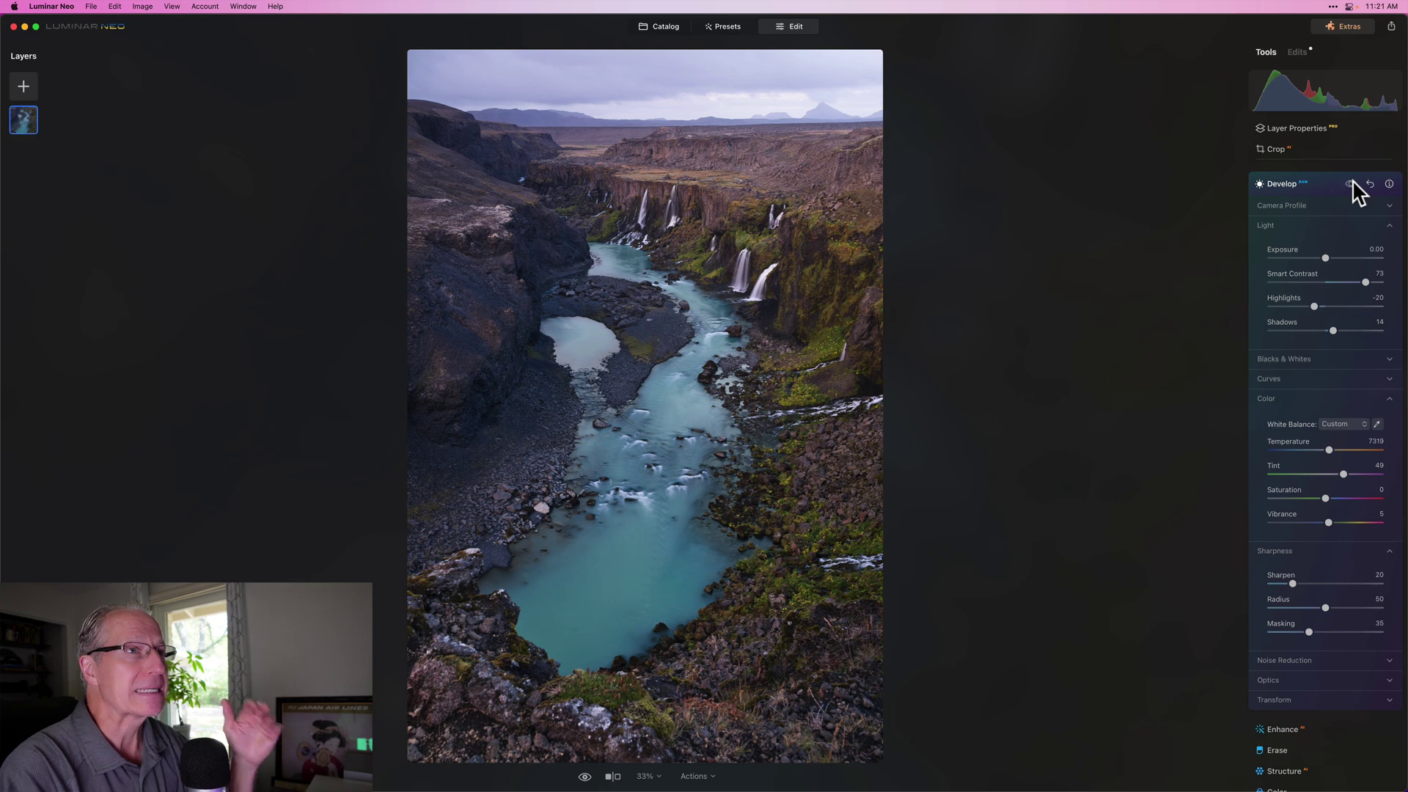
click(1350, 183)
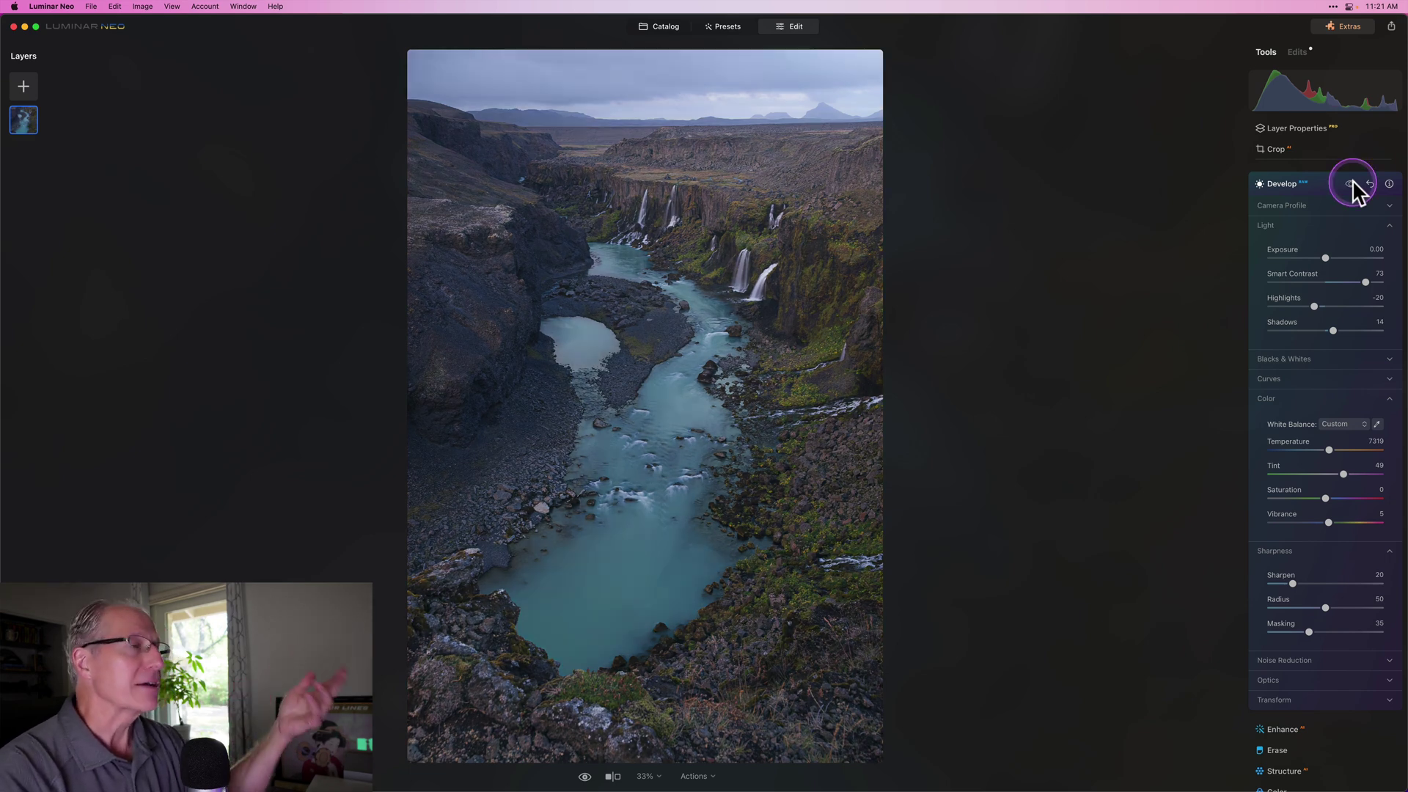
click(1351, 183)
click(1328, 186)
Step: Set Supercontrast's highlights, midtones and shadows contrast to about 21–24
click(1304, 212)
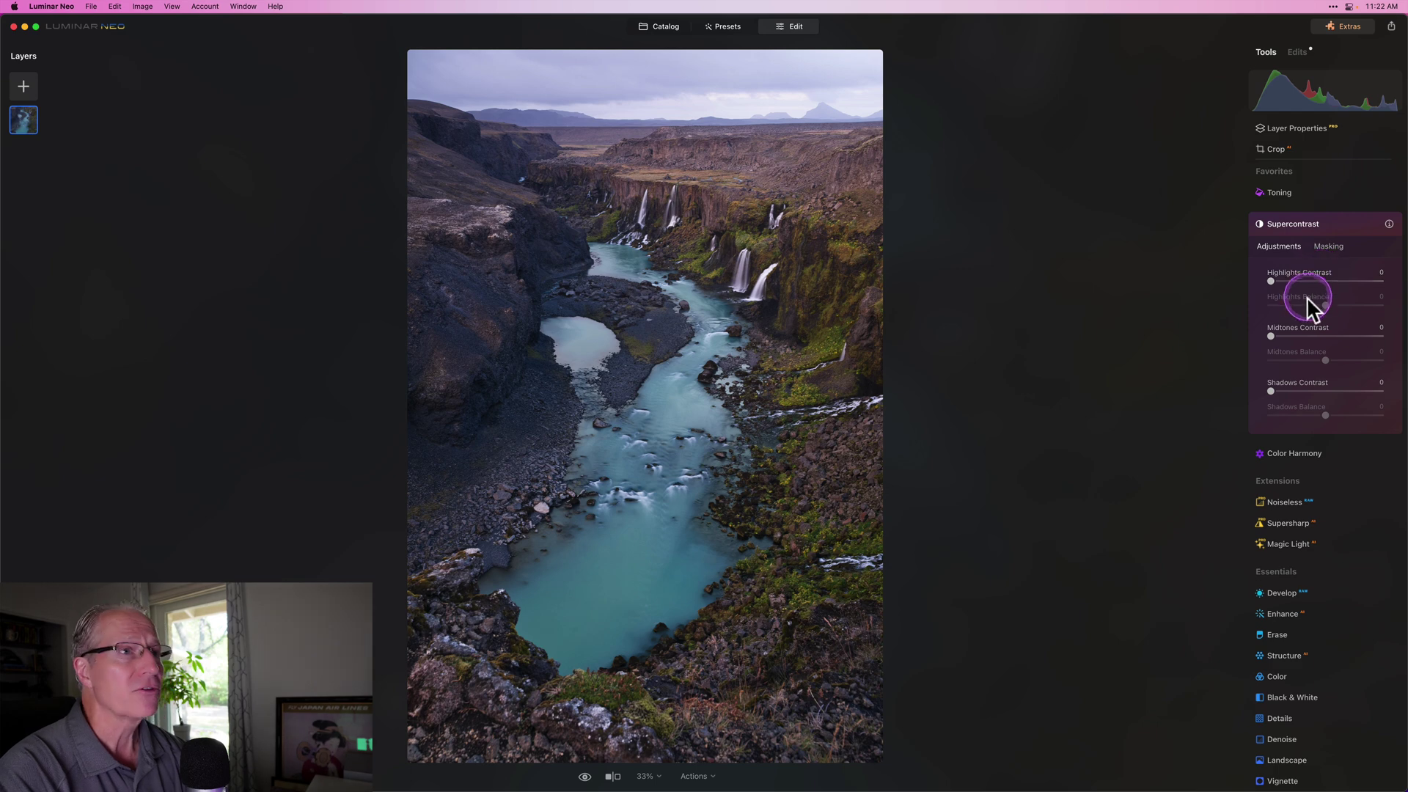
click(1292, 279)
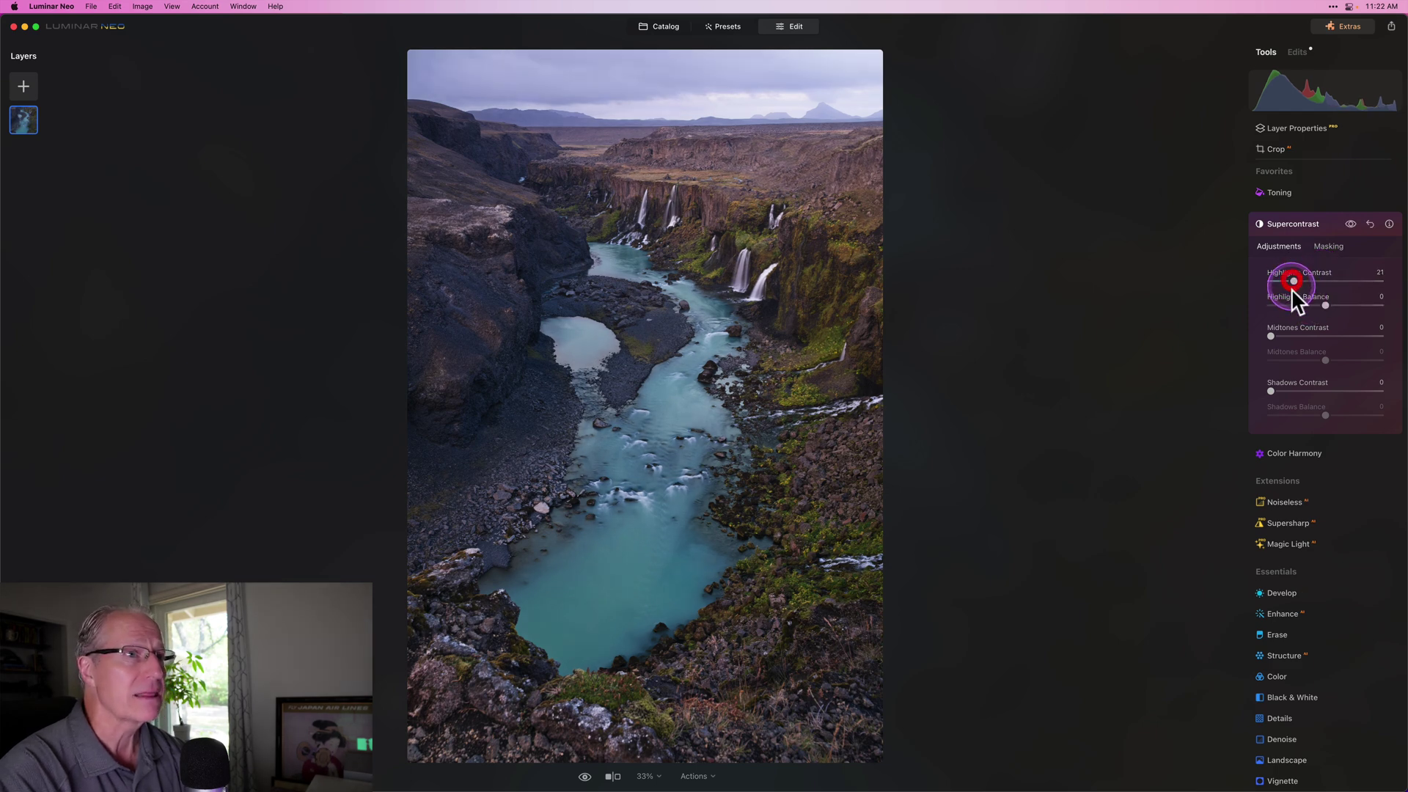
click(1292, 335)
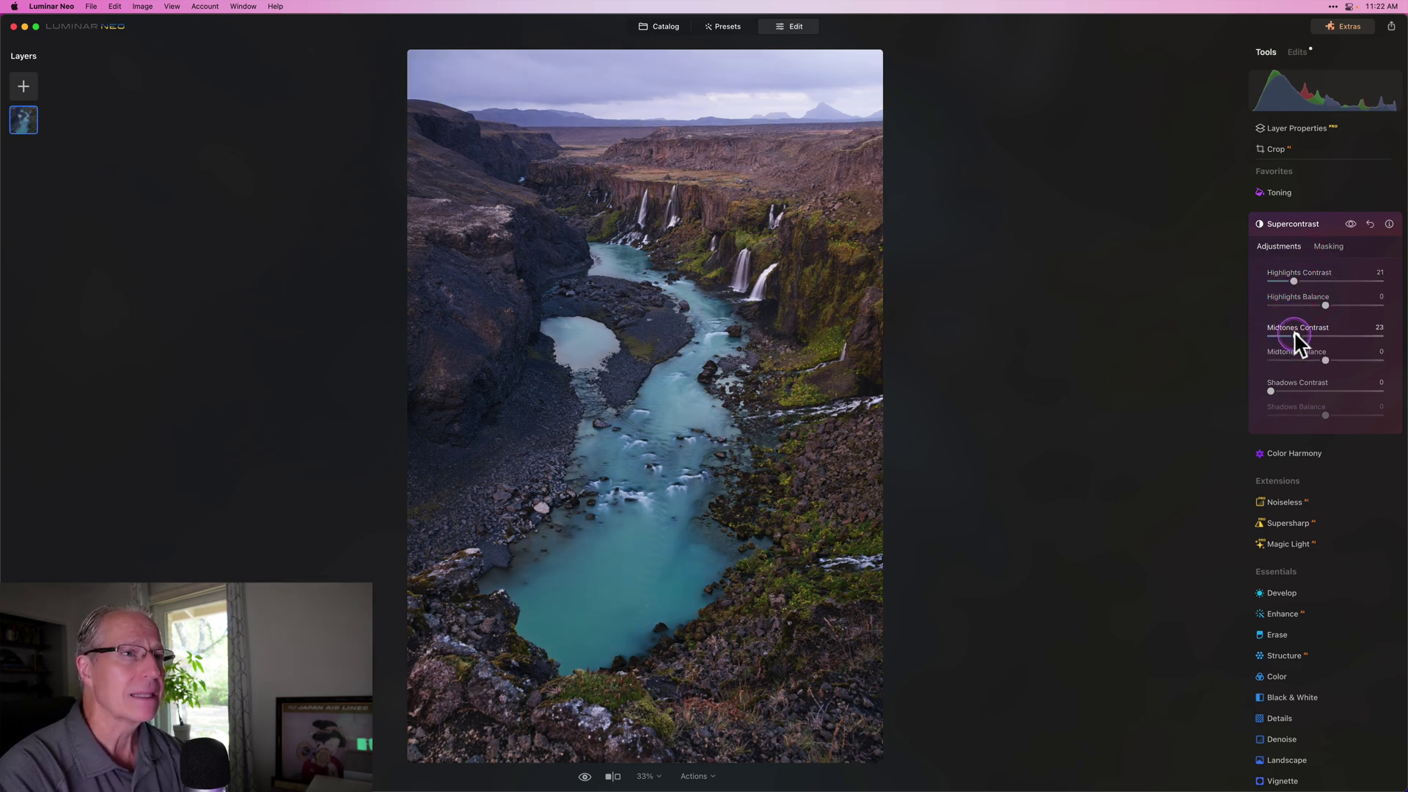
click(1292, 391)
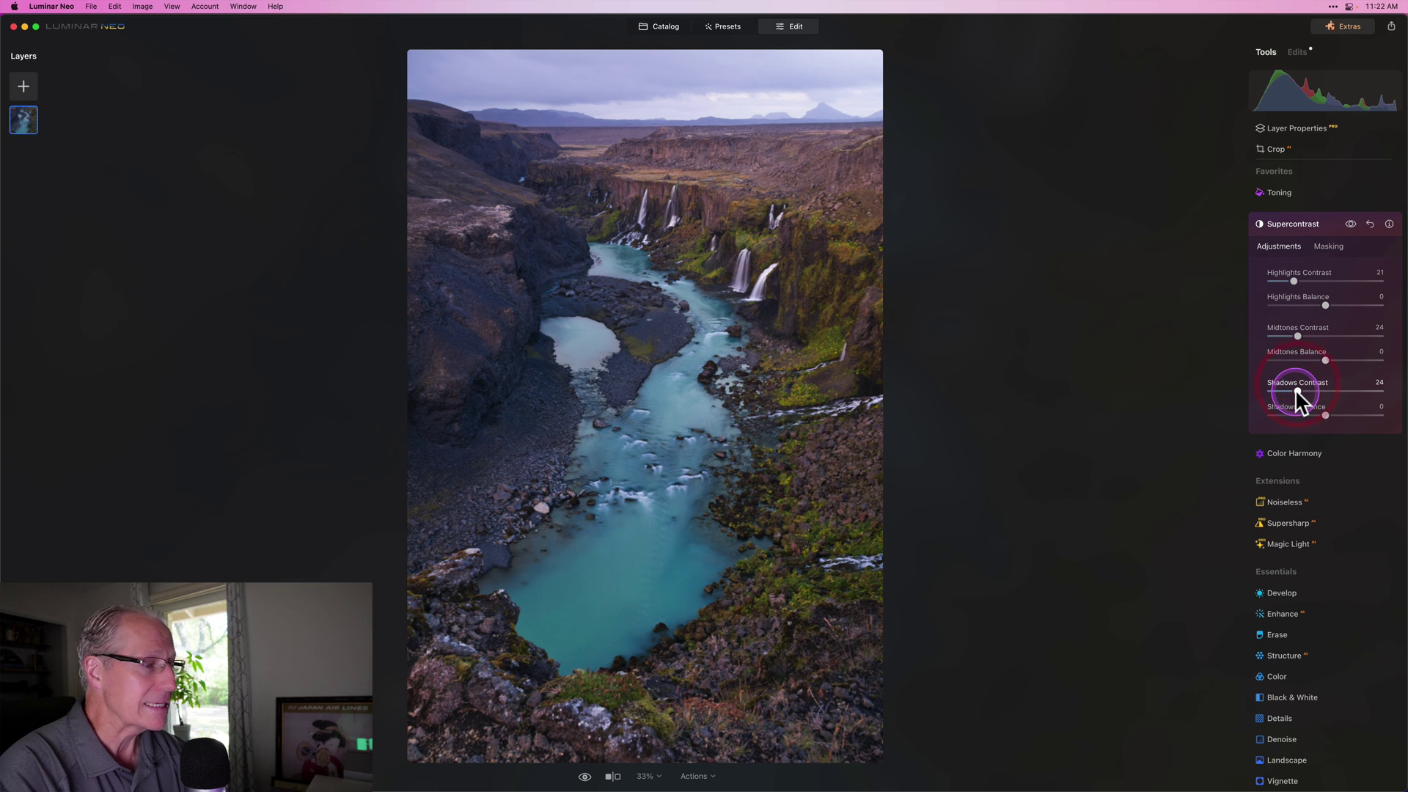
Step: Set highlights and shadows balance to 24 and midtones balance to −53
click(1326, 308)
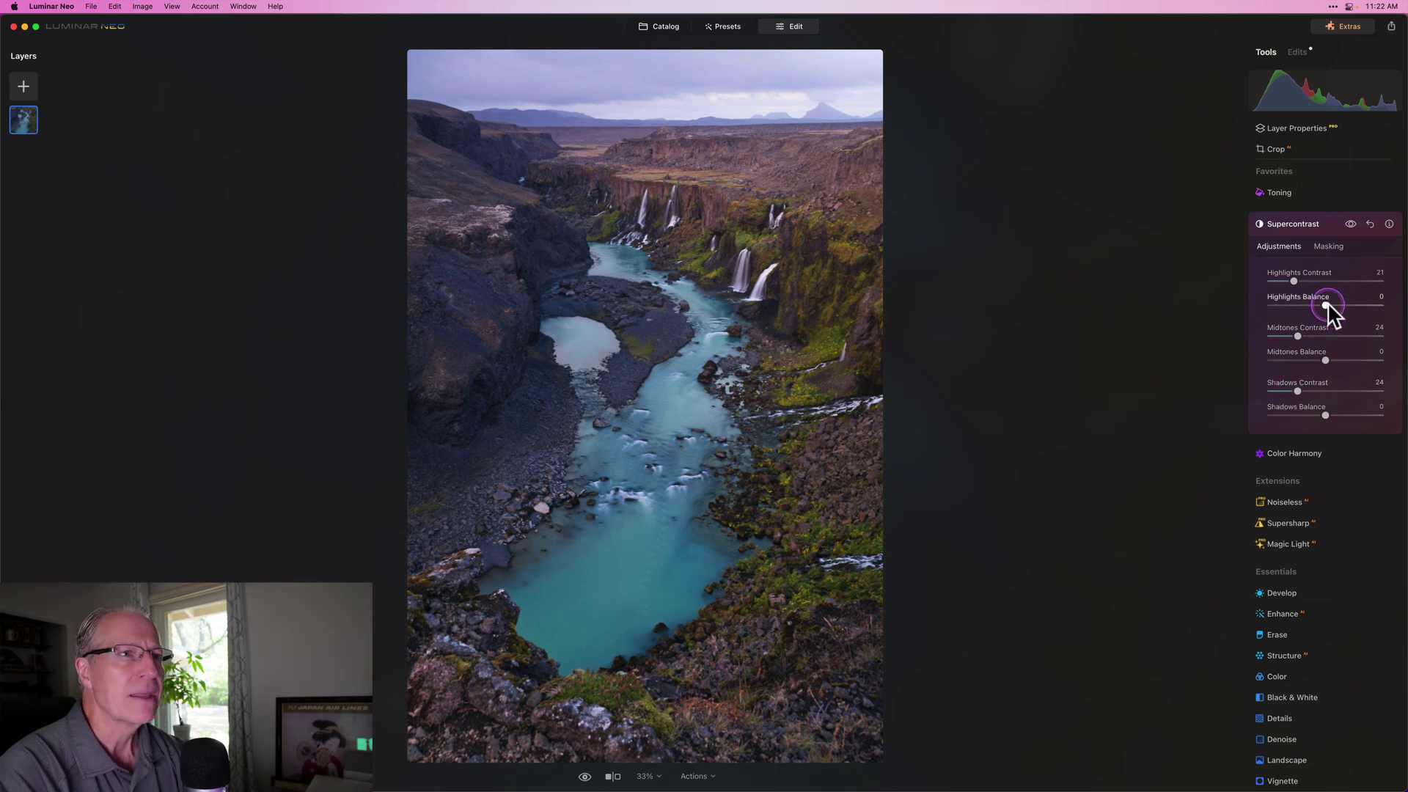
drag(1336, 304, 1337, 304)
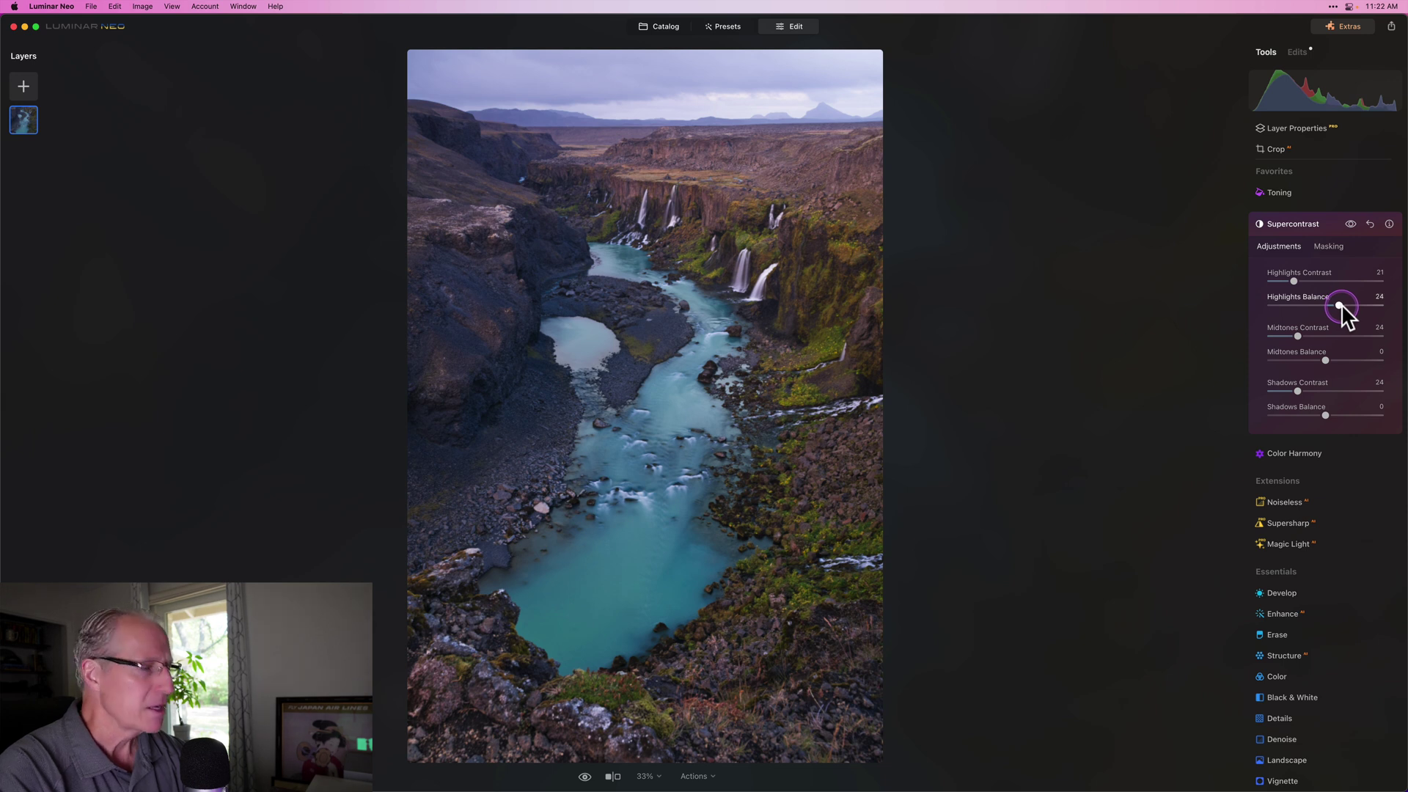
click(1300, 358)
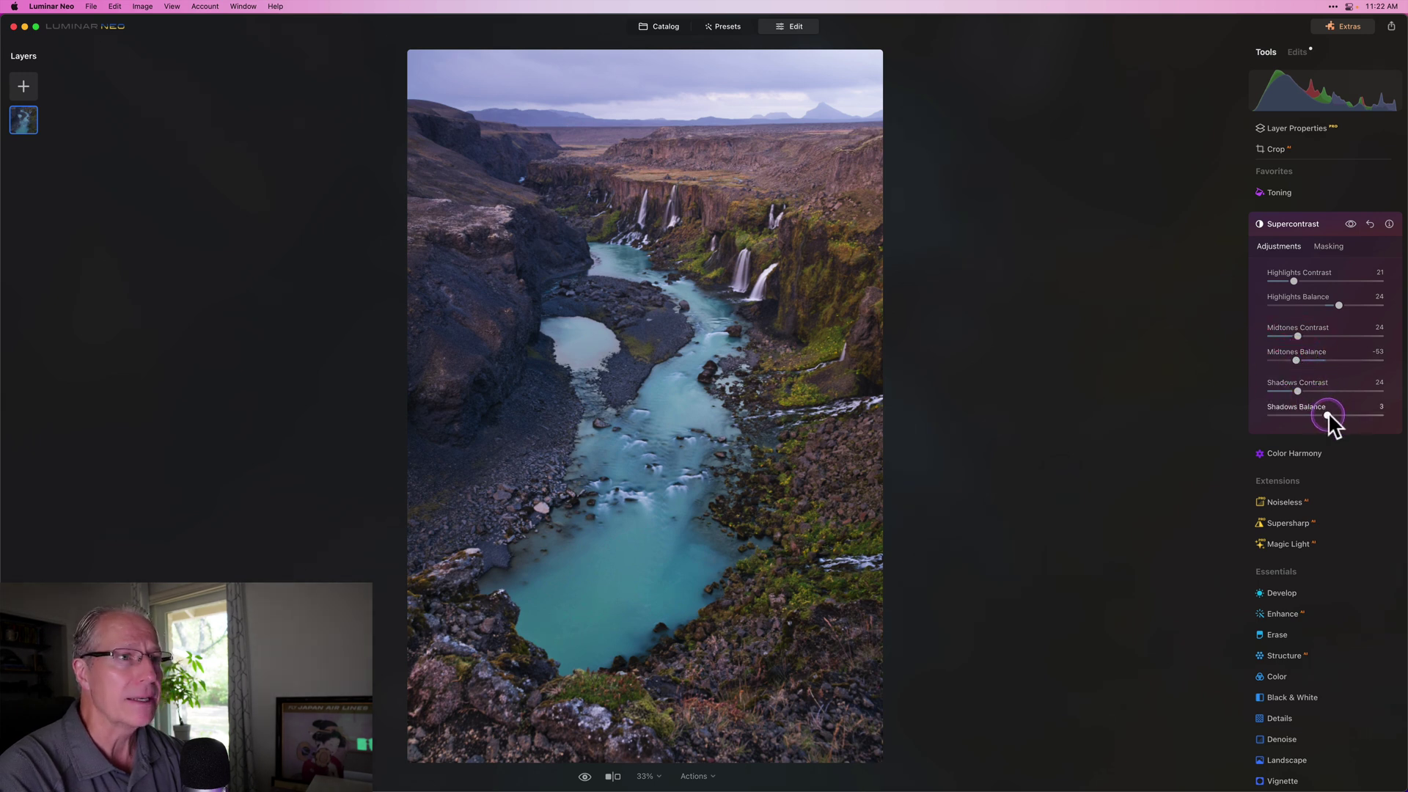
drag(1328, 416, 1334, 416)
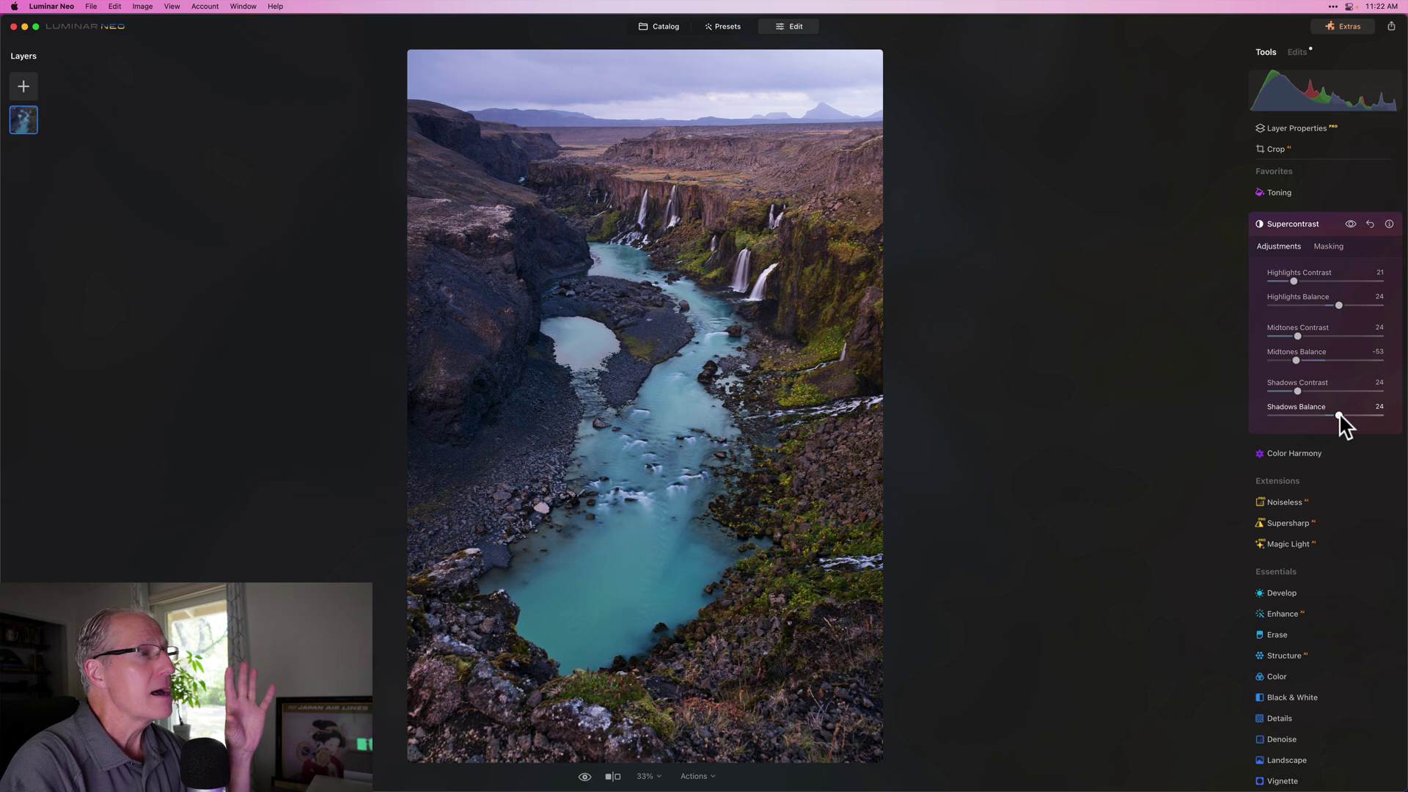
Step: Compare the photo with and without Supercontrast, then collapse it
click(1350, 224)
click(1350, 224)
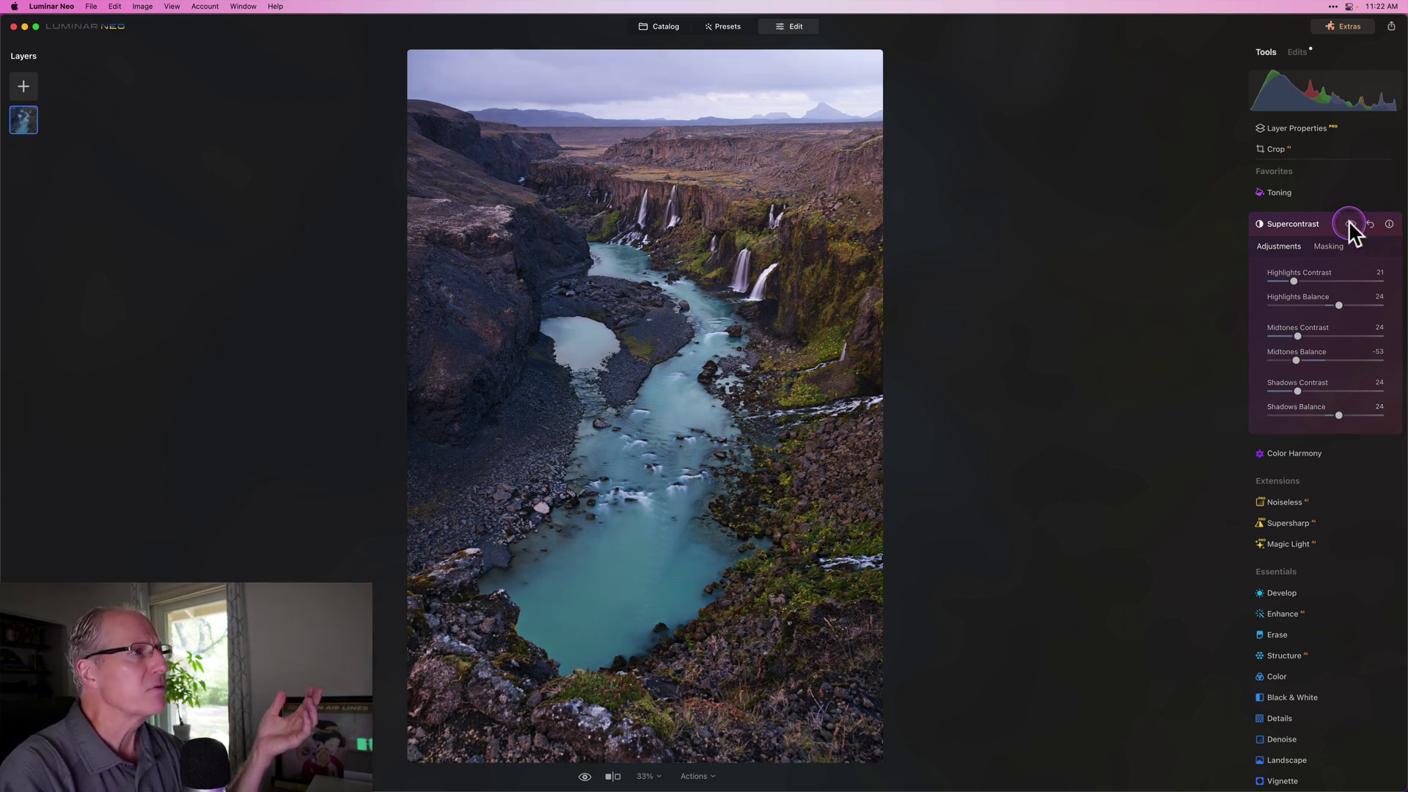
click(1351, 224)
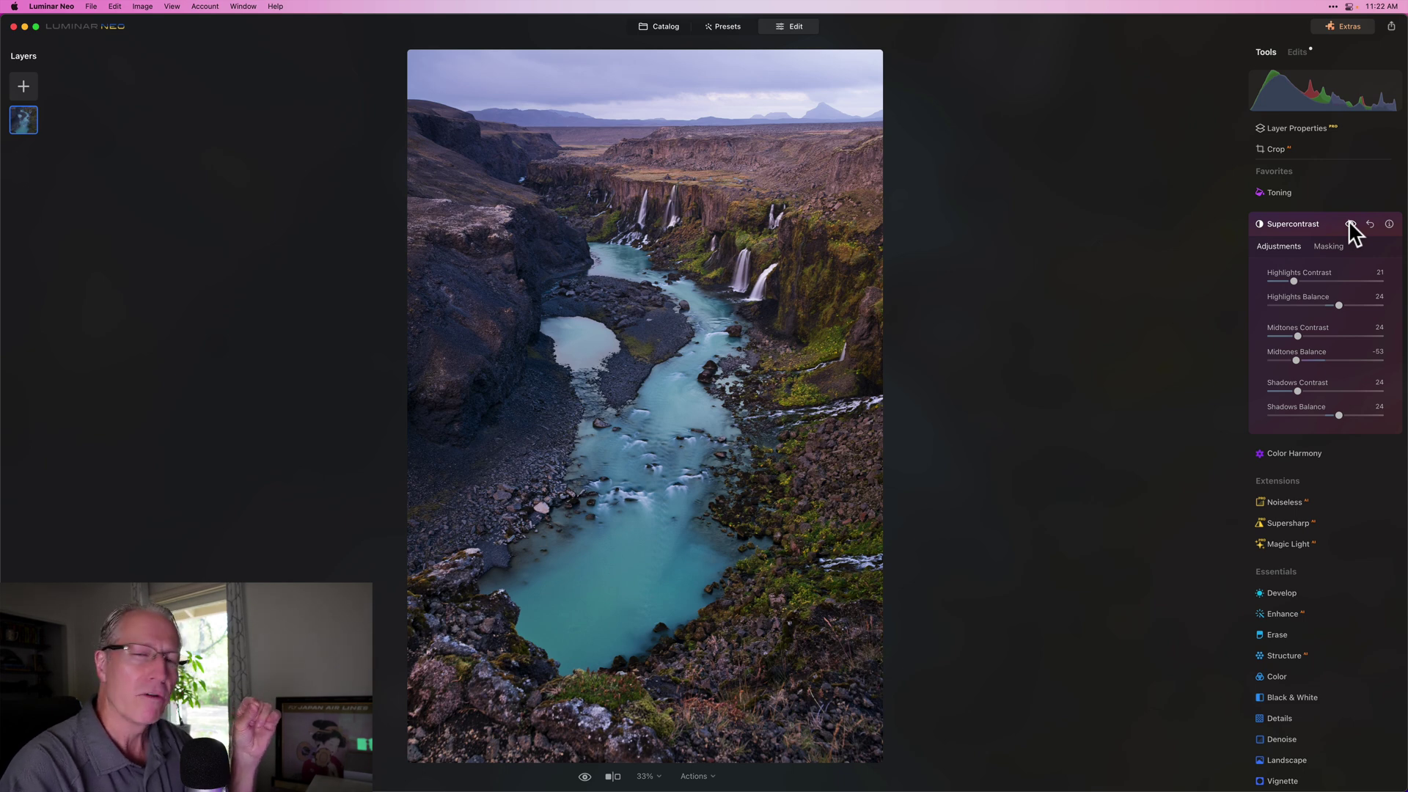
click(1320, 223)
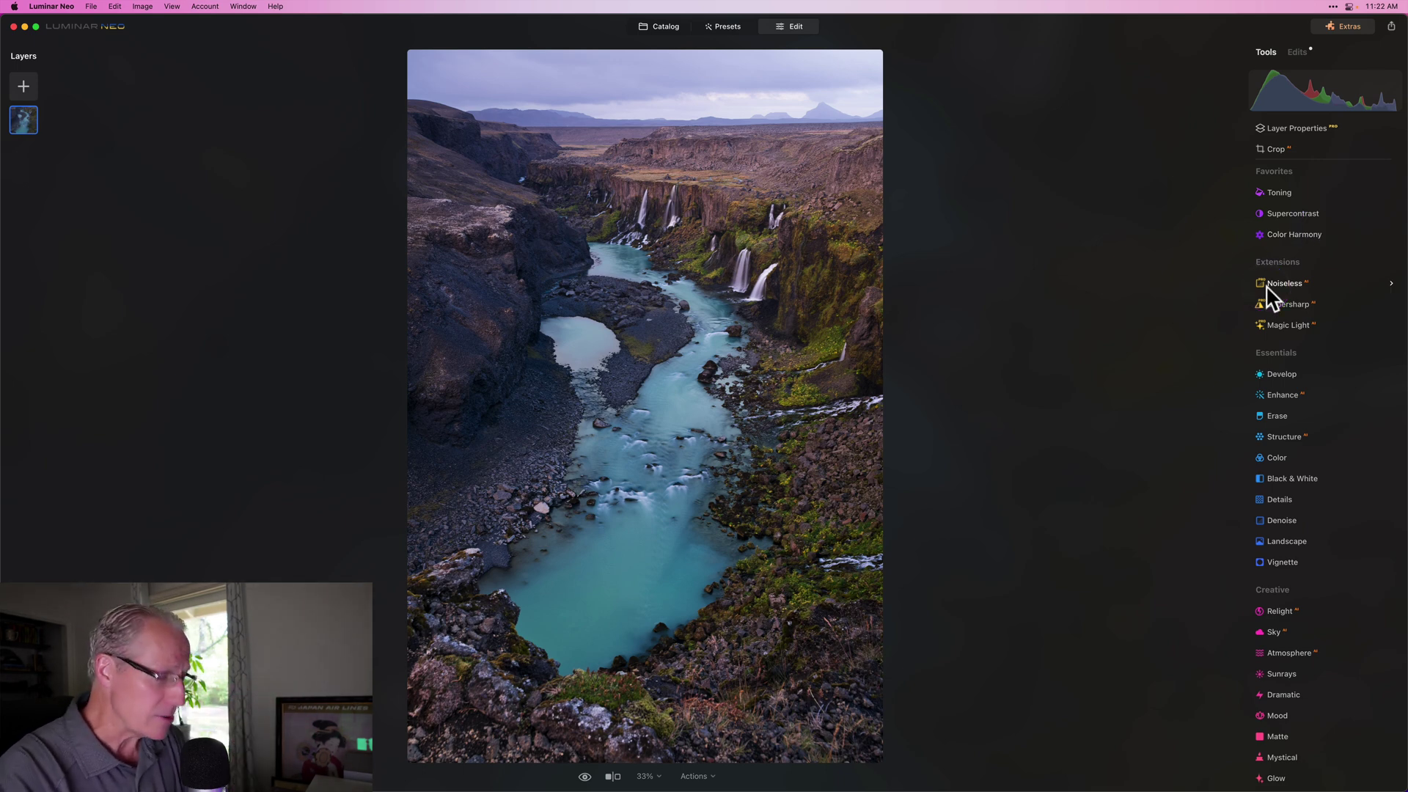
Step: Switch to Chrome and browse the Luminar Neo Masking Masterclass course page
key(super+Tab)
key(super+Tab)
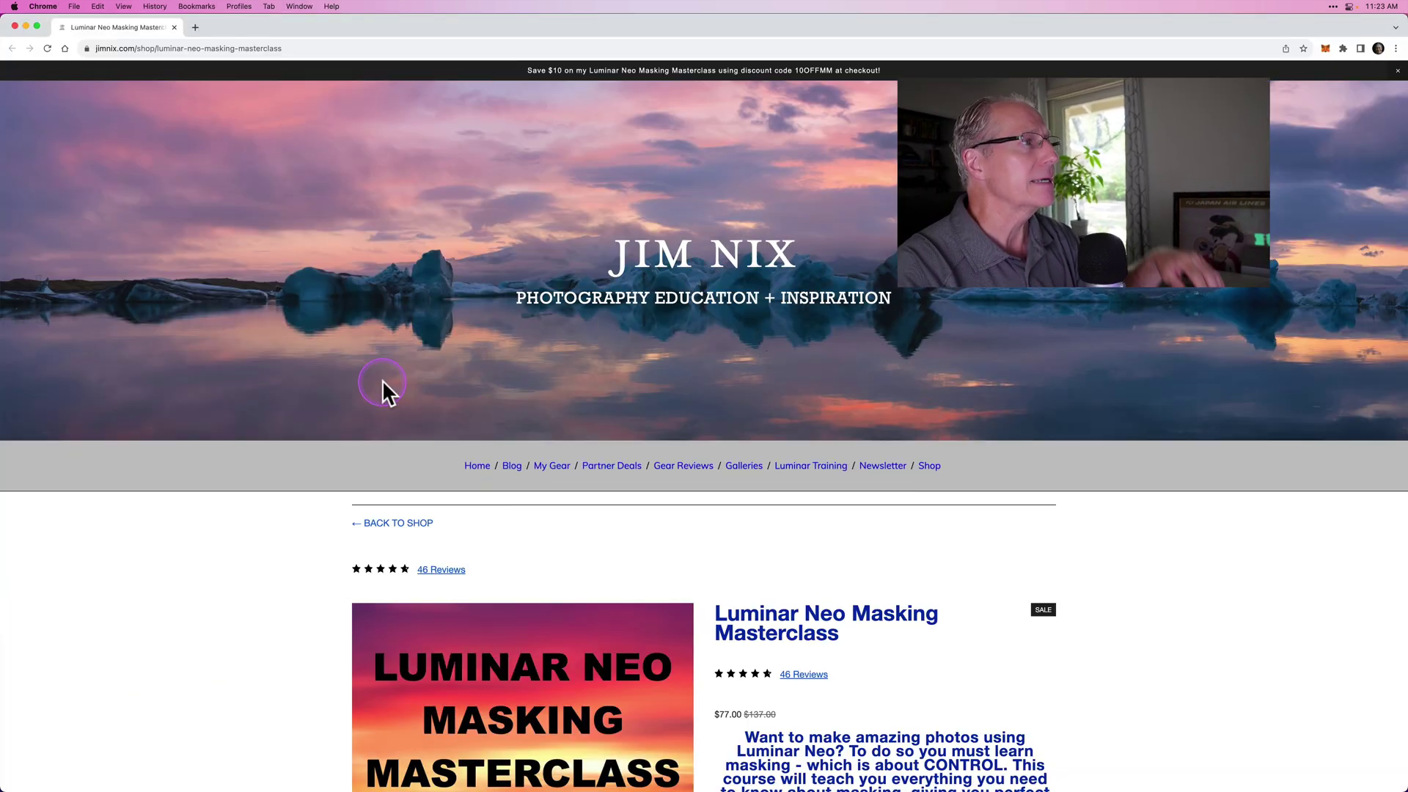
click(533, 364)
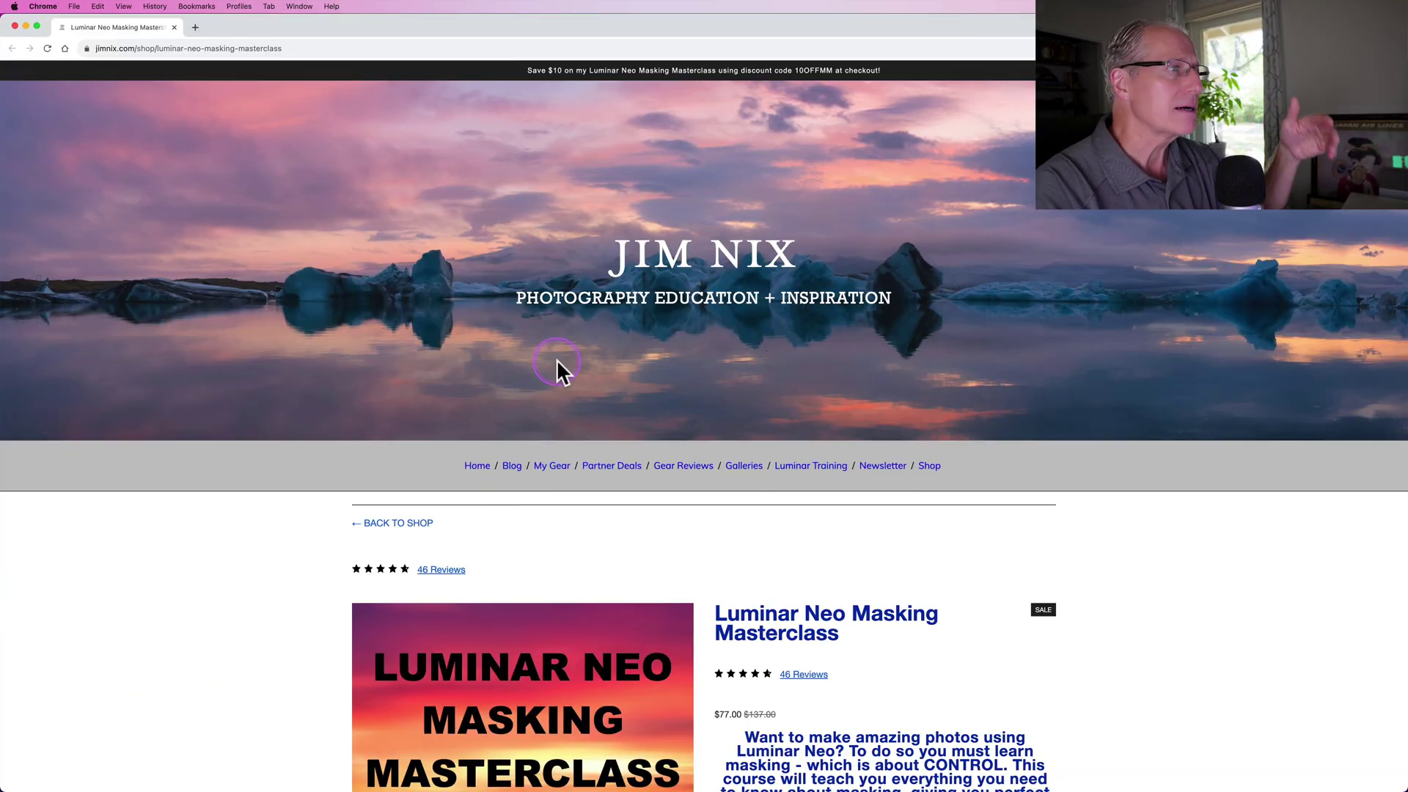
click(583, 399)
scroll(904, 428, down, 5)
scroll(905, 430, down, 3)
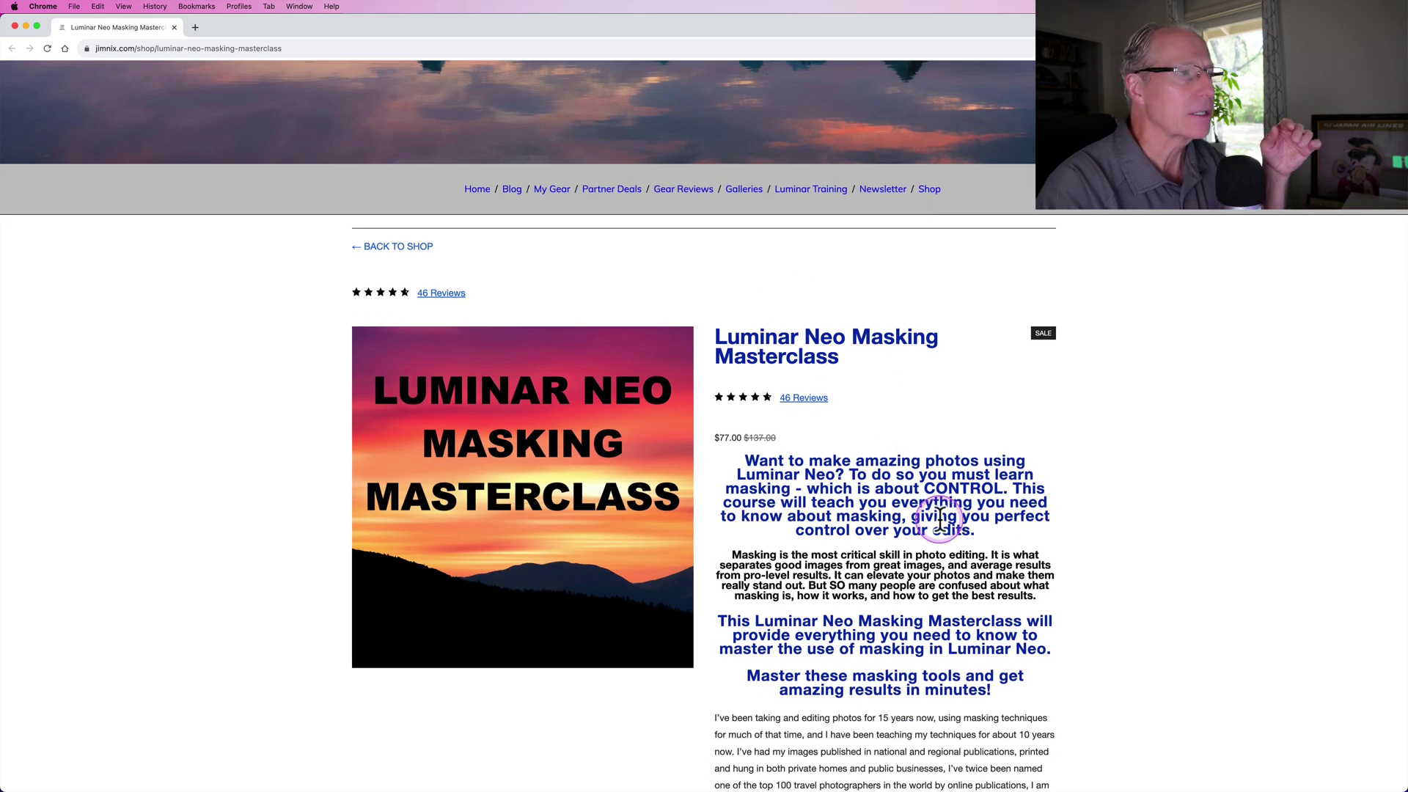
scroll(941, 519, up, 3)
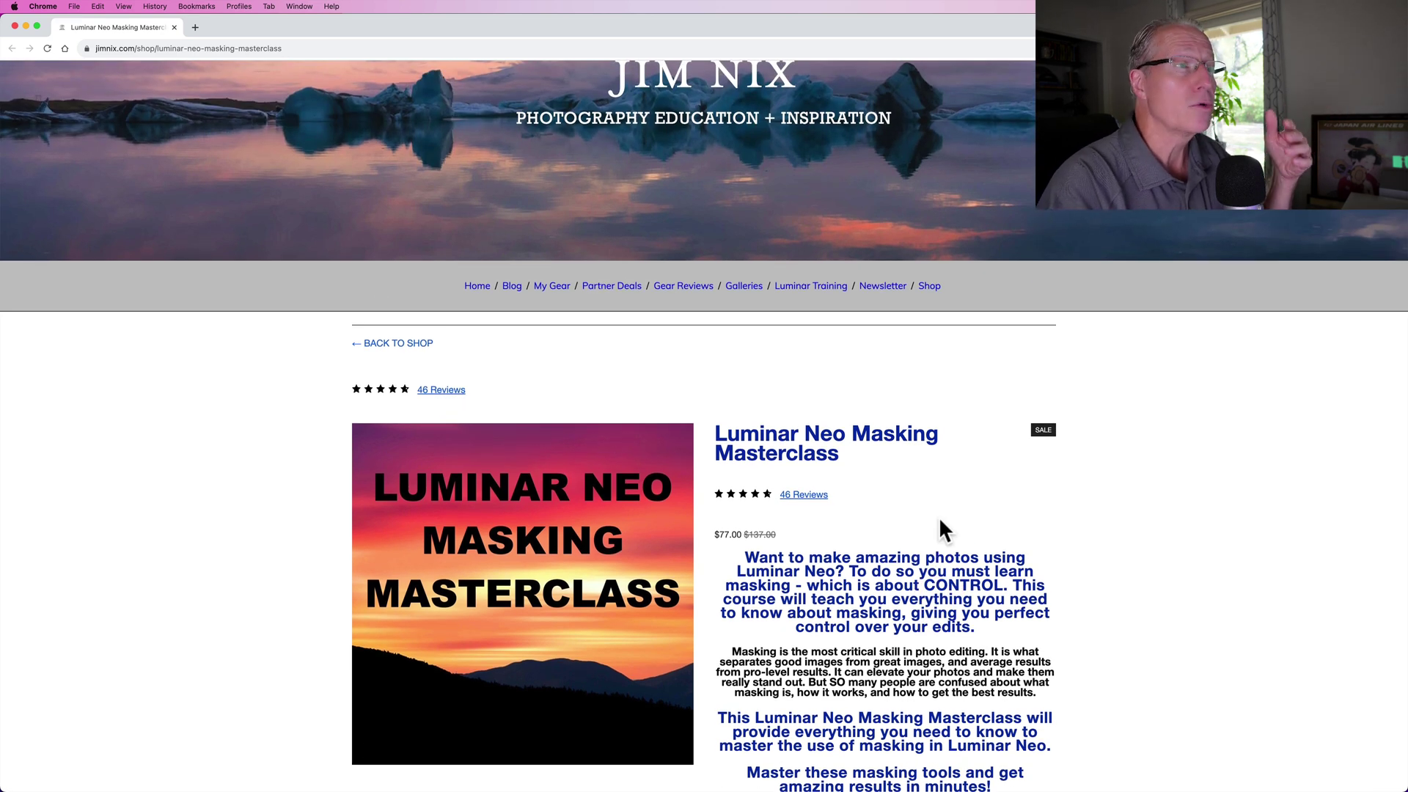
scroll(941, 521, down, 10)
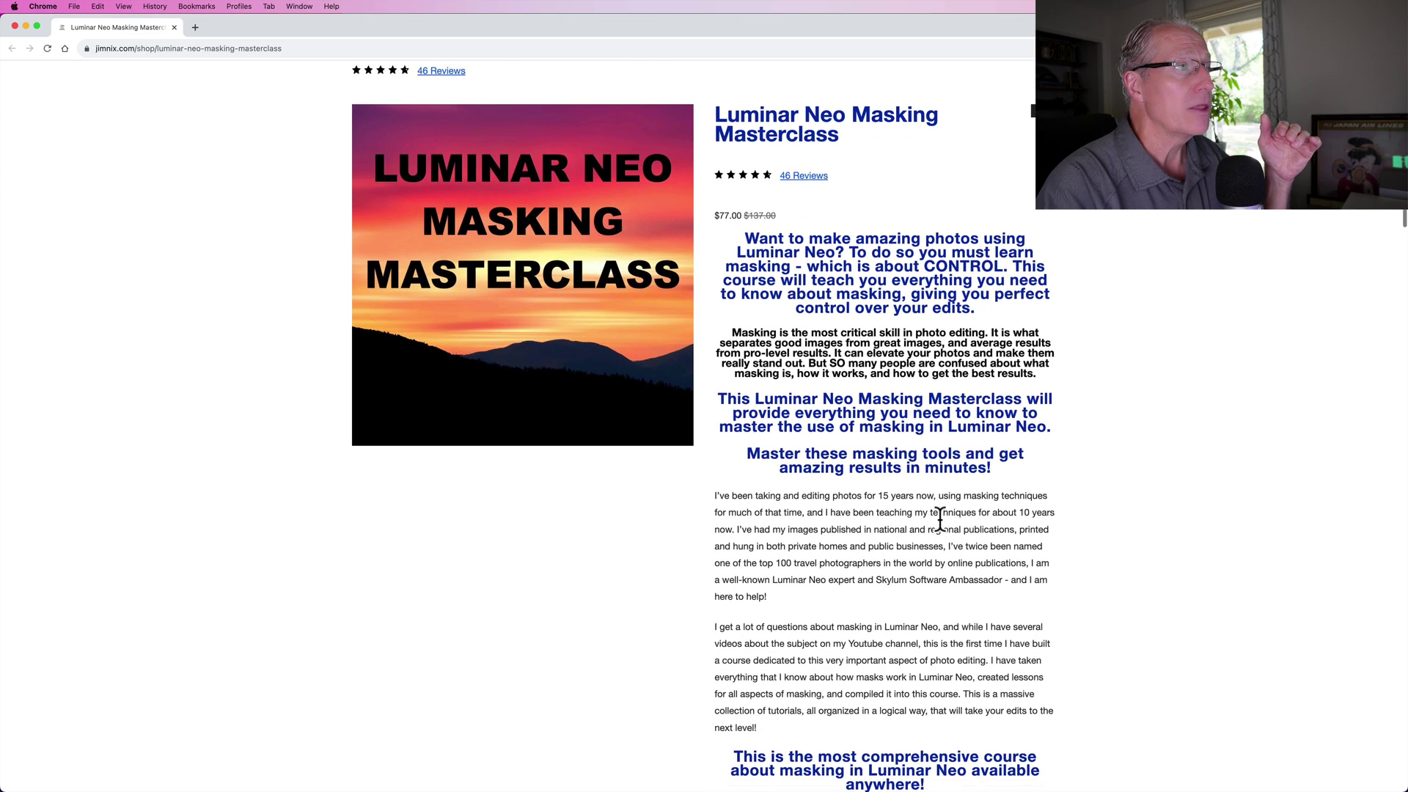
scroll(808, 519, up, 6)
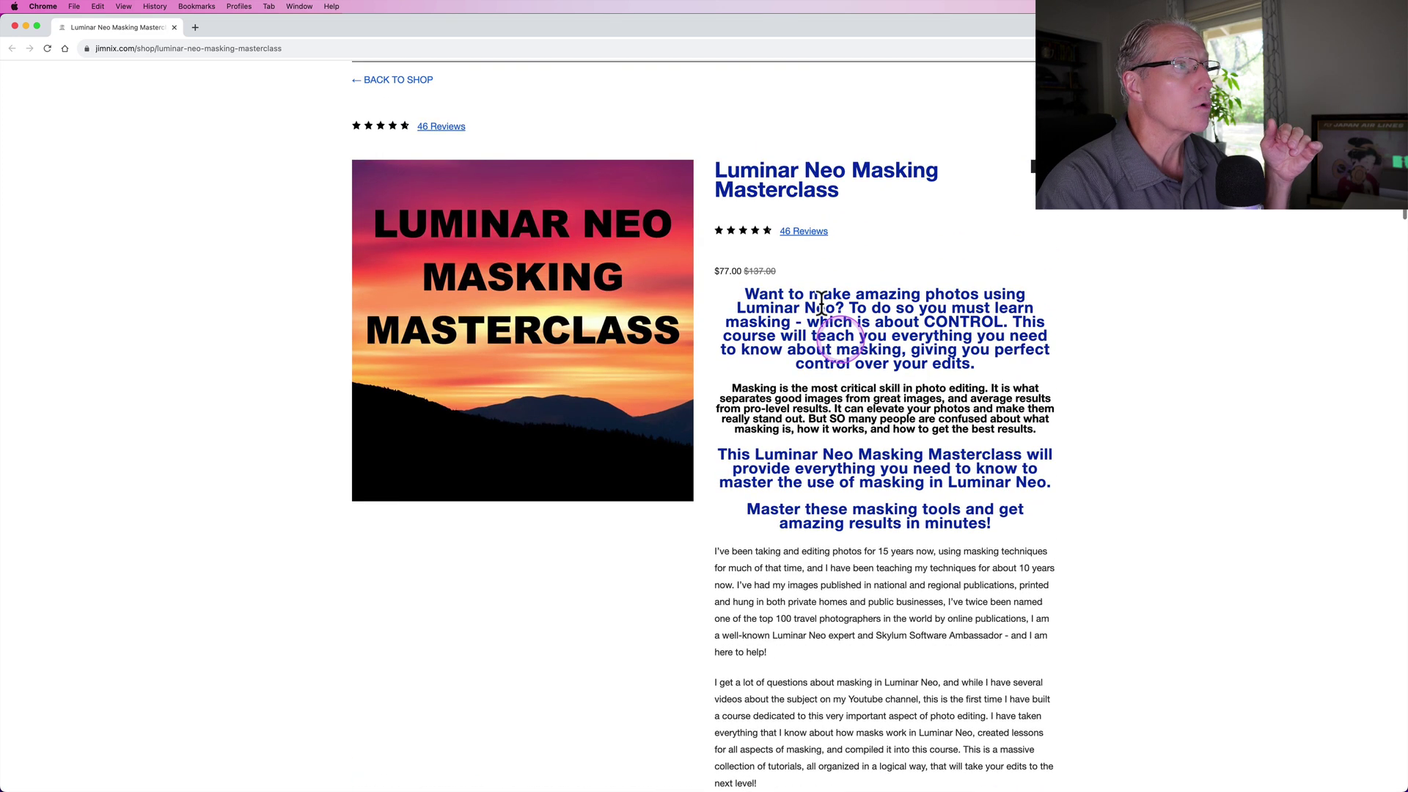
click(758, 283)
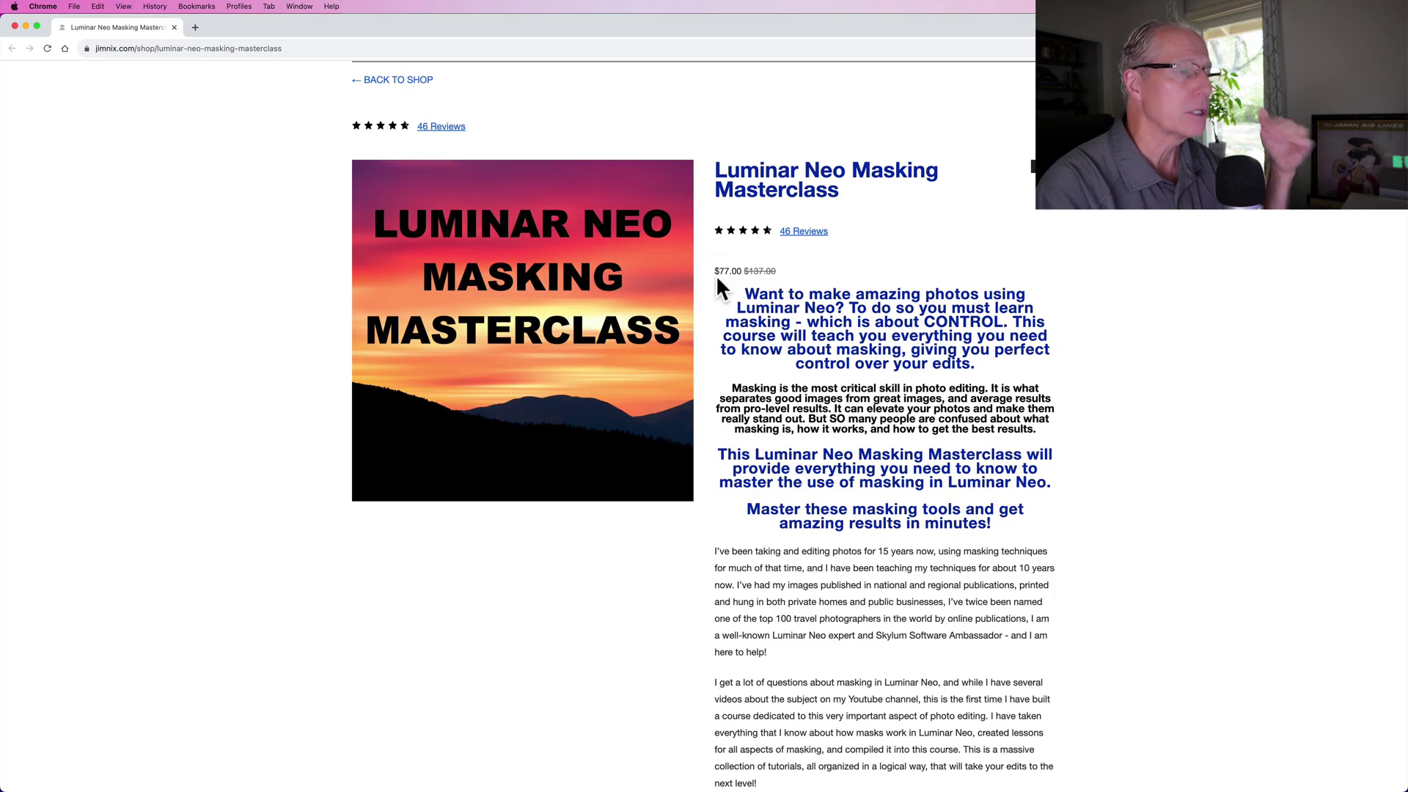
Step: Scroll further through the course page, then close it to return to Luminar Neo
scroll(757, 413, down, 7)
scroll(757, 413, down, 15)
scroll(755, 414, up, 20)
scroll(755, 414, down, 3)
click(566, 374)
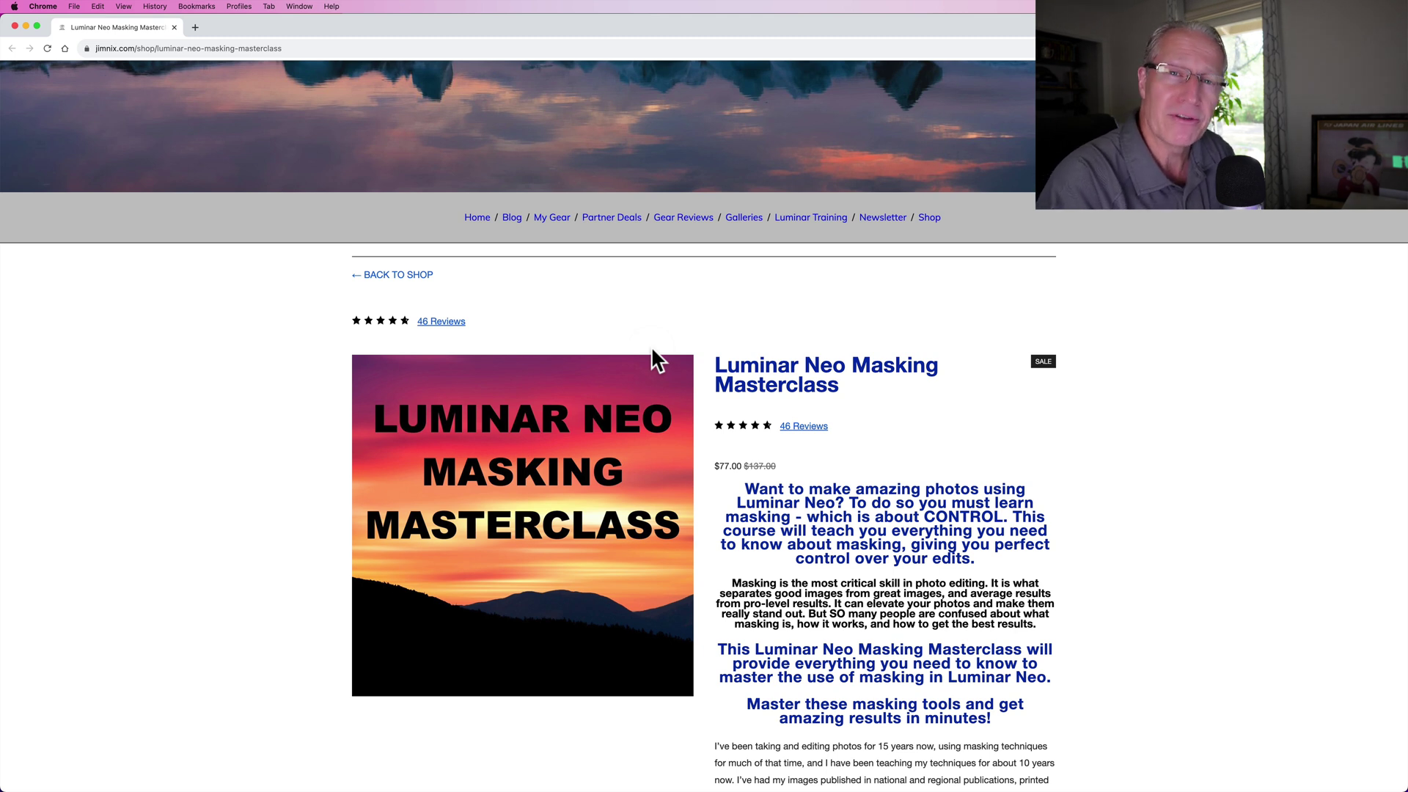
click(175, 27)
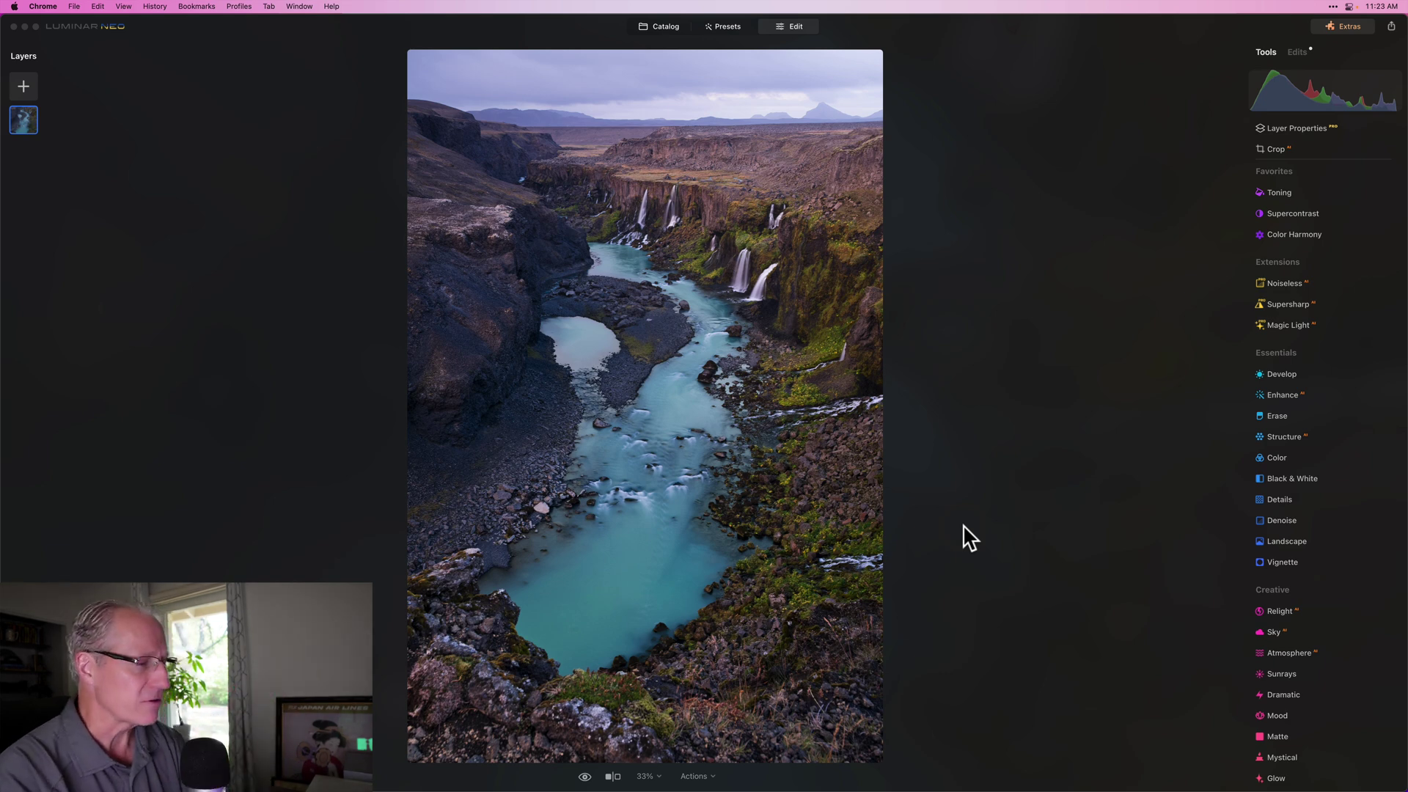
Step: Add a Linear Gradient mask to Develop and drag it over the sky at the top
click(1293, 376)
click(1283, 376)
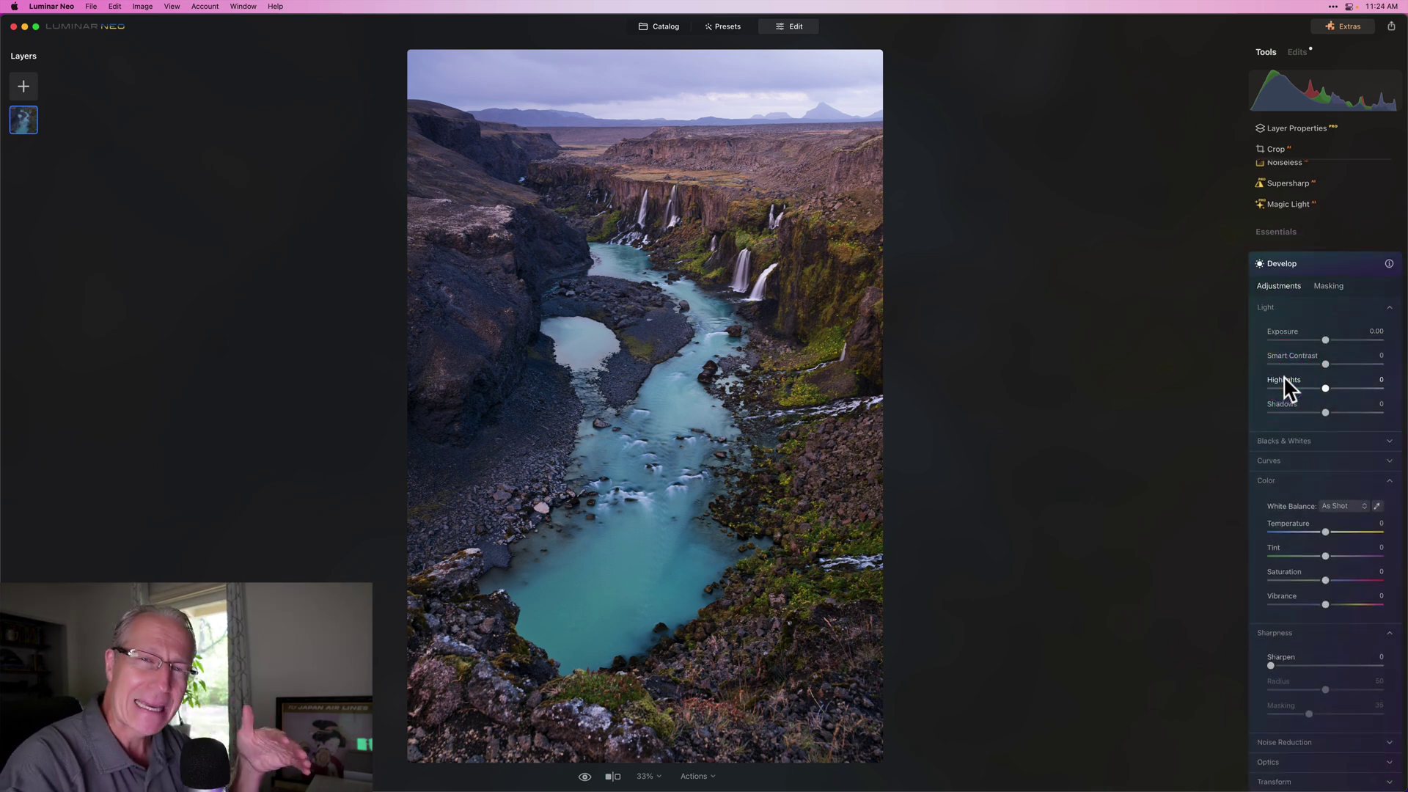
click(1285, 374)
click(1323, 287)
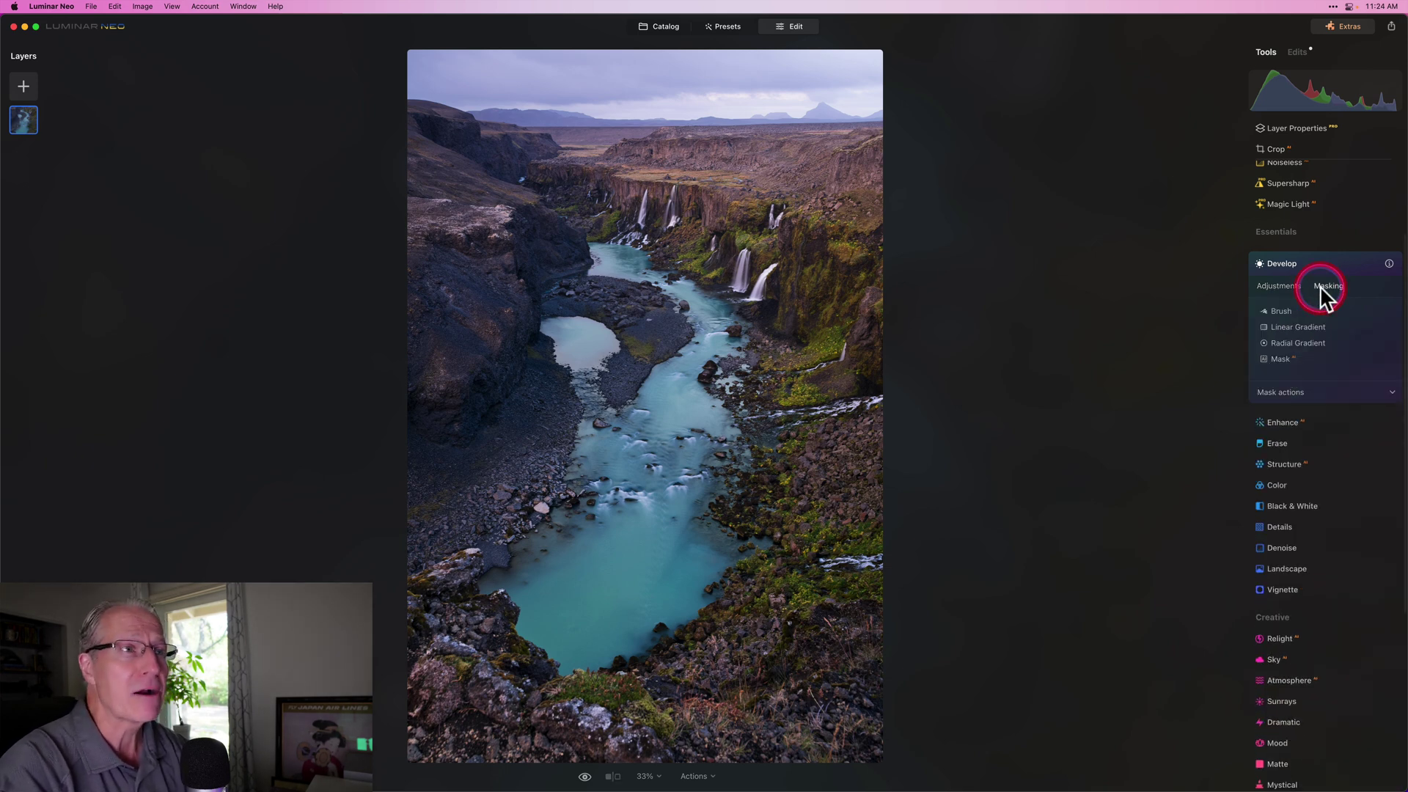
click(1293, 336)
mouse_move(724, 121)
mouse_down()
mouse_move(700, 94)
mouse_move(694, 172)
mouse_move(694, 113)
mouse_up()
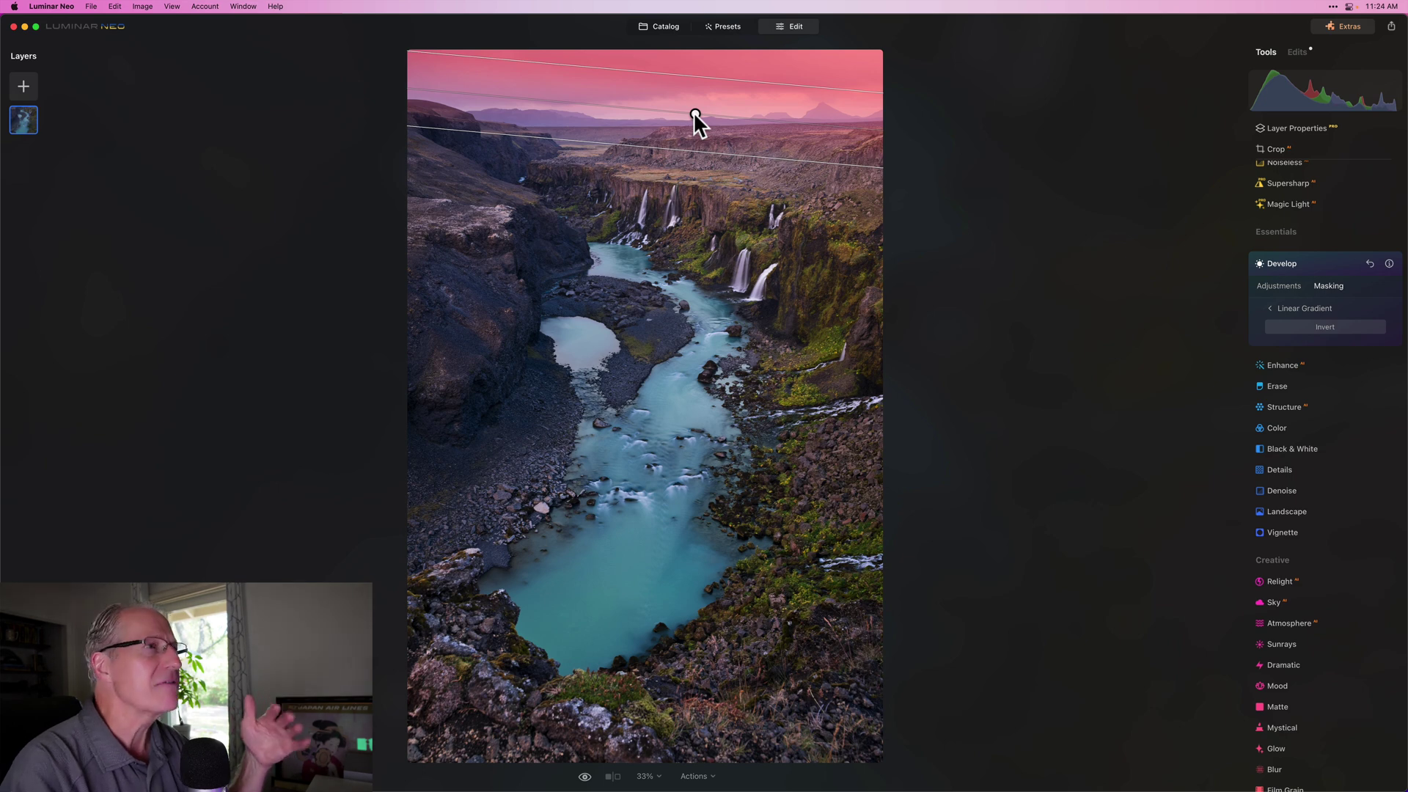
Step: Darken the masked sky: lower Exposure, Smart Contrast 100, Highlights −73, Shadows −17, Saturation −2, Vibrance −19
click(1289, 310)
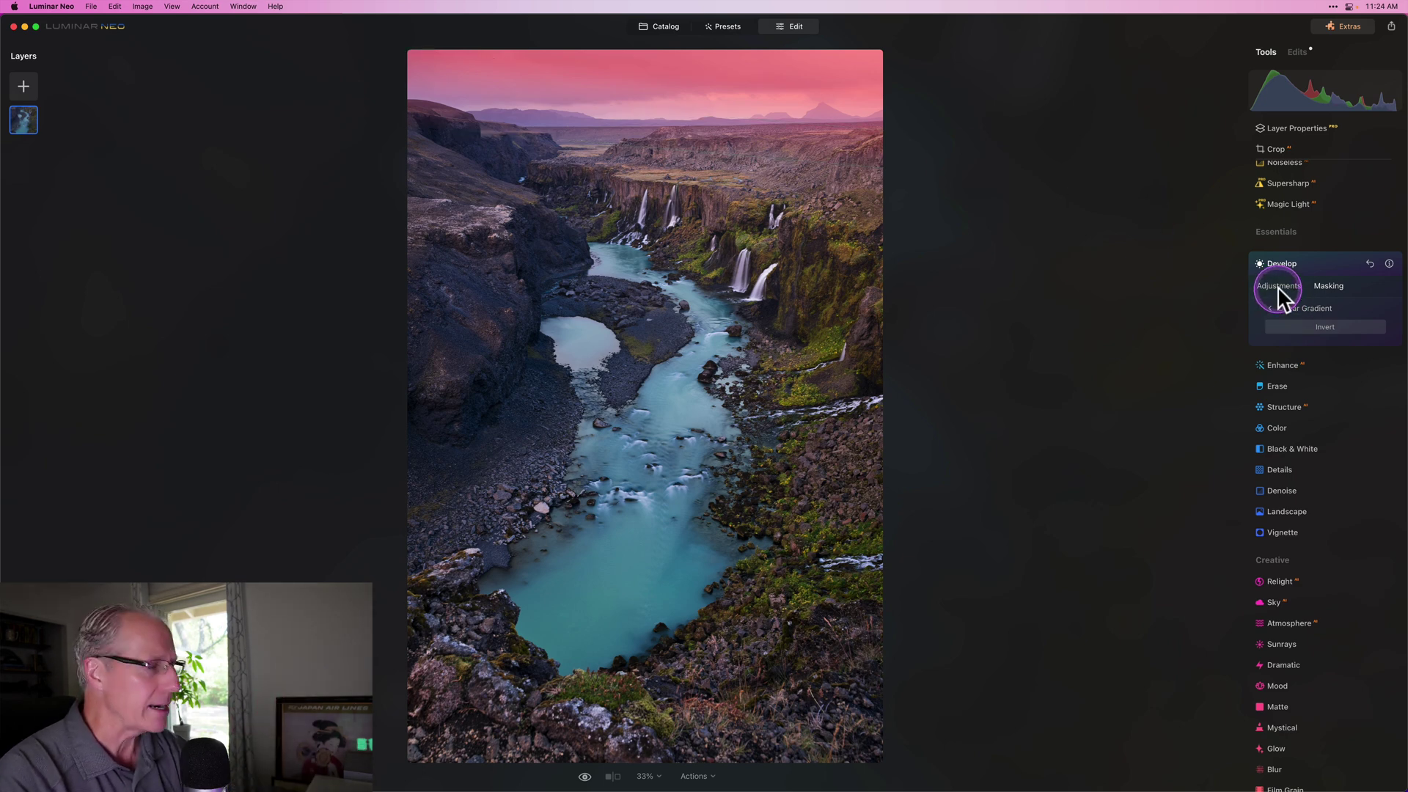
click(1278, 286)
click(1311, 332)
drag(1308, 336, 1379, 364)
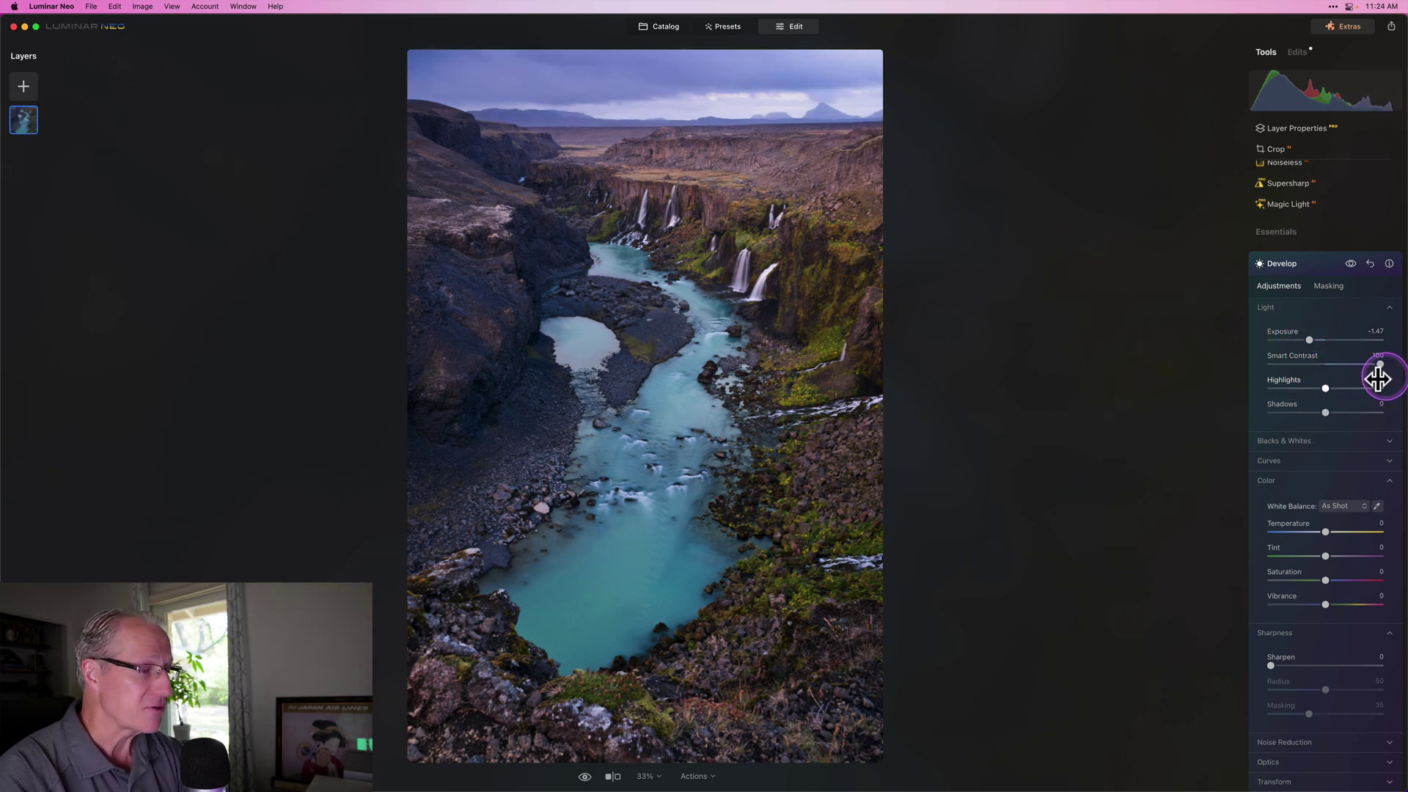
mouse_move(1325, 388)
mouse_down()
mouse_move(1285, 387)
mouse_move(1322, 397)
mouse_move(1313, 405)
mouse_up()
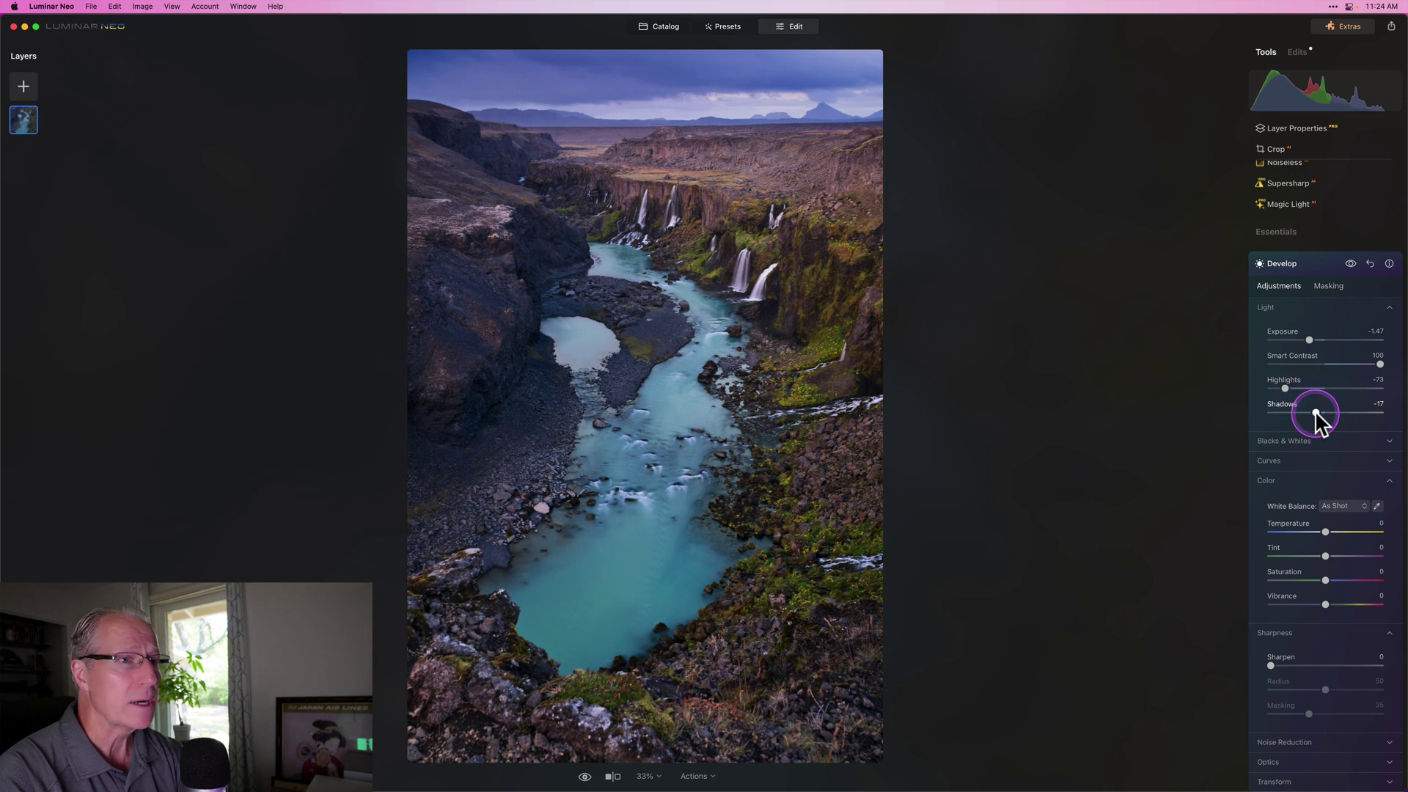
click(1311, 603)
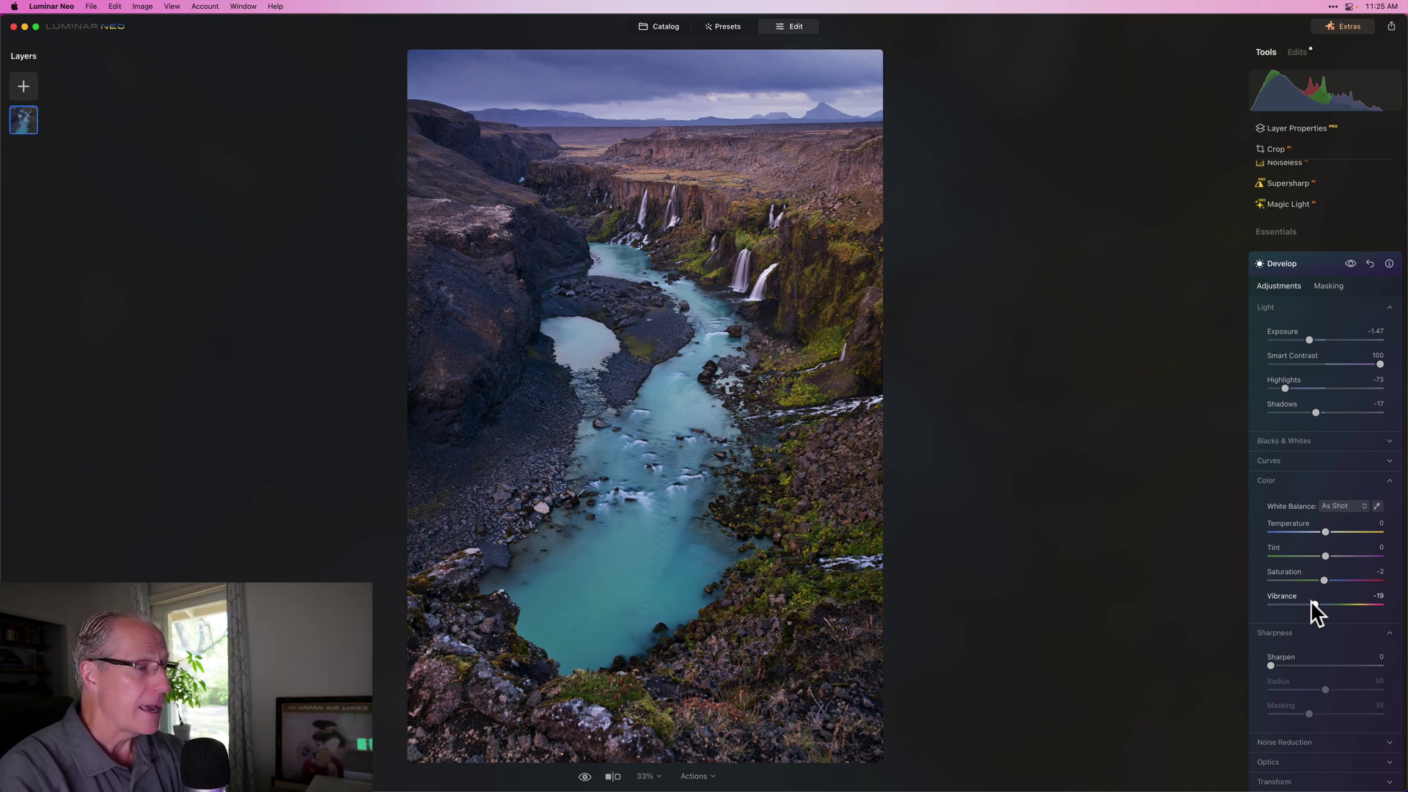
click(1358, 196)
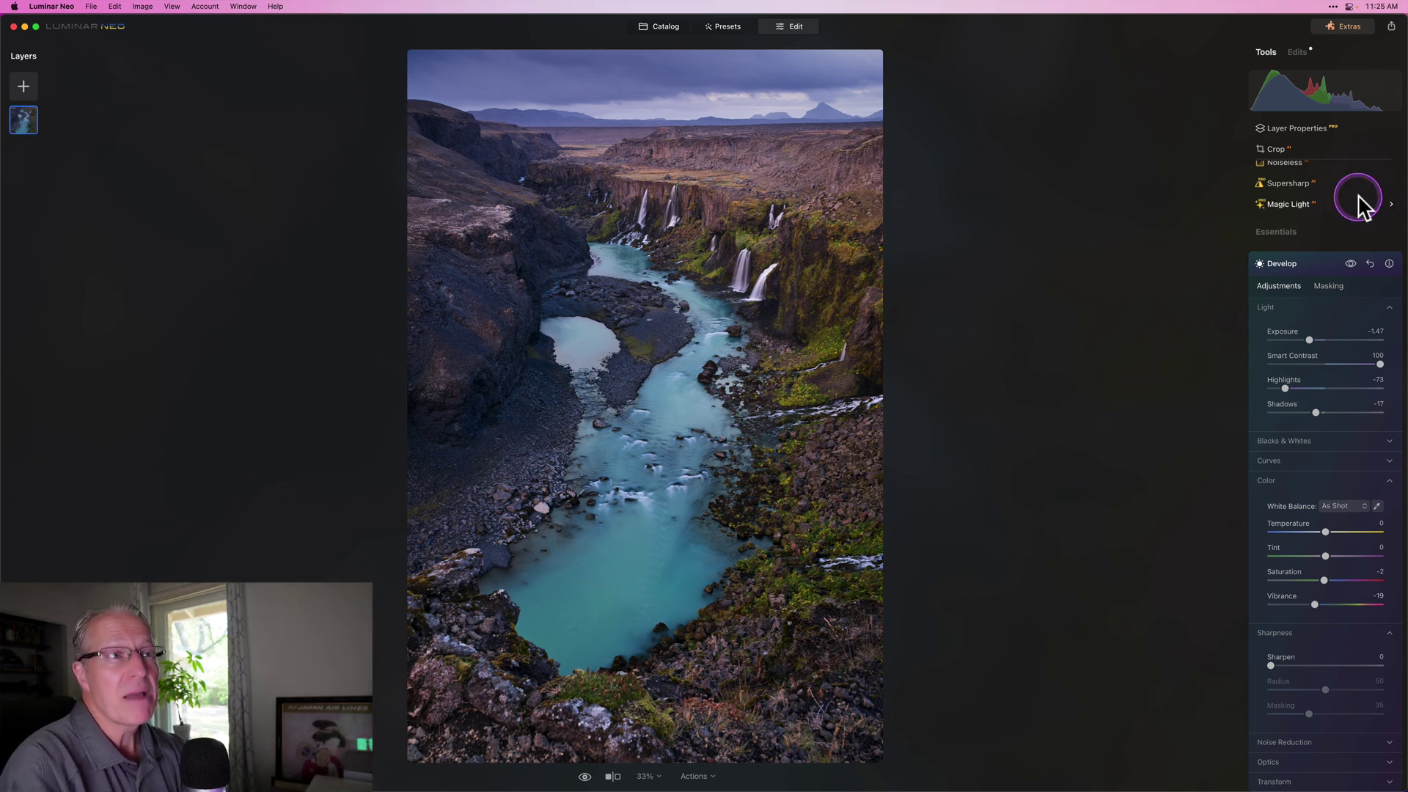
Step: Compare with Develop off and on, then fine-tune Exposure to −1.36
click(1351, 262)
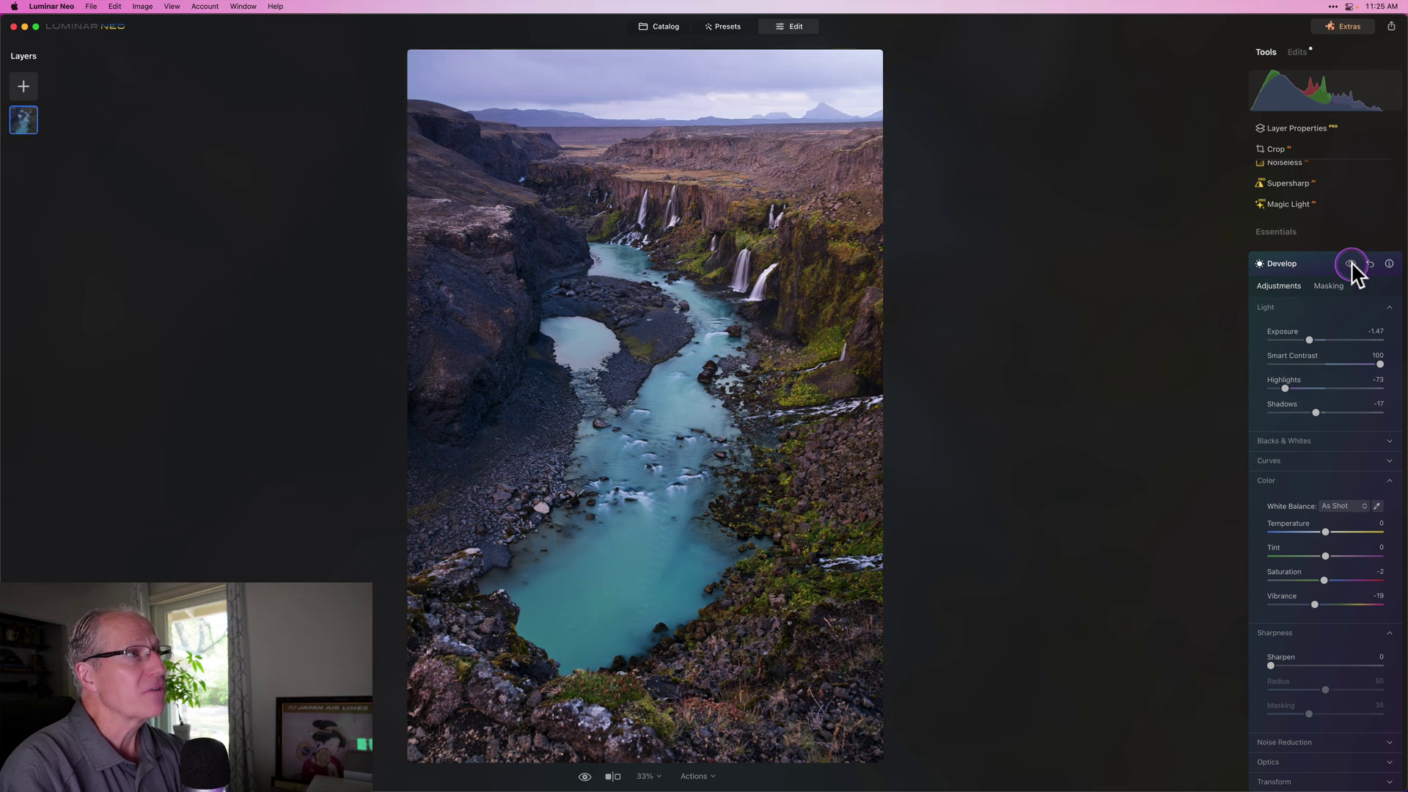
click(1351, 262)
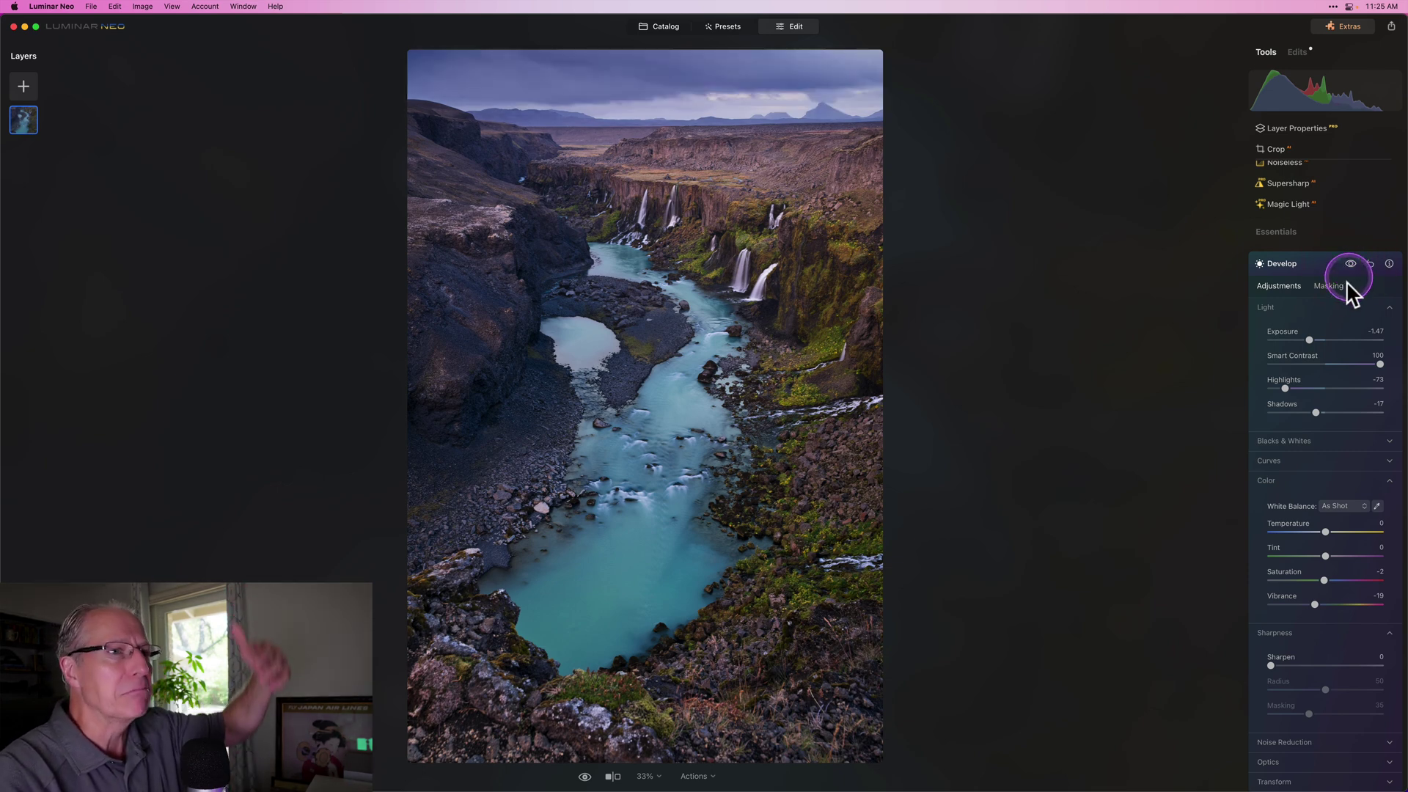
drag(1309, 336, 1310, 336)
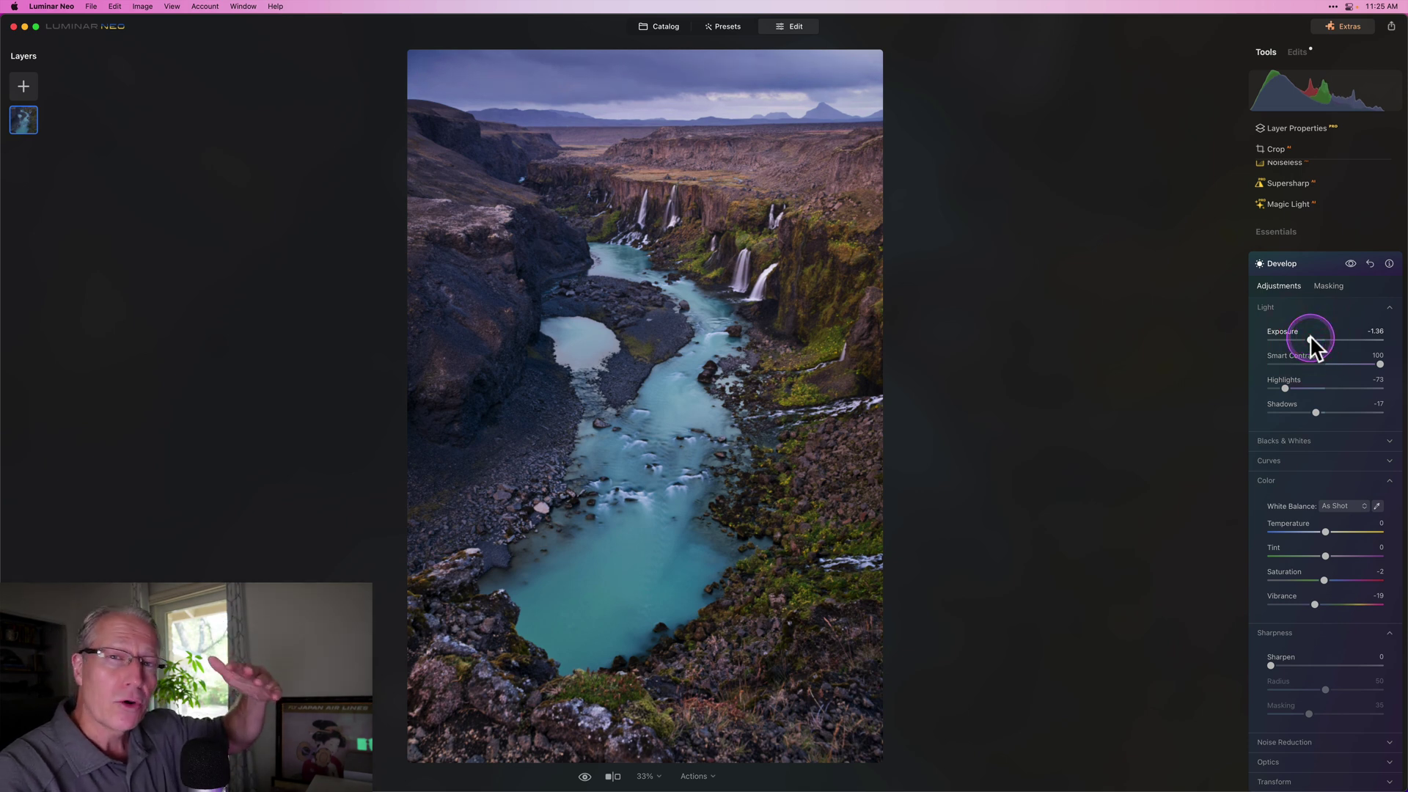
drag(1310, 335, 1310, 336)
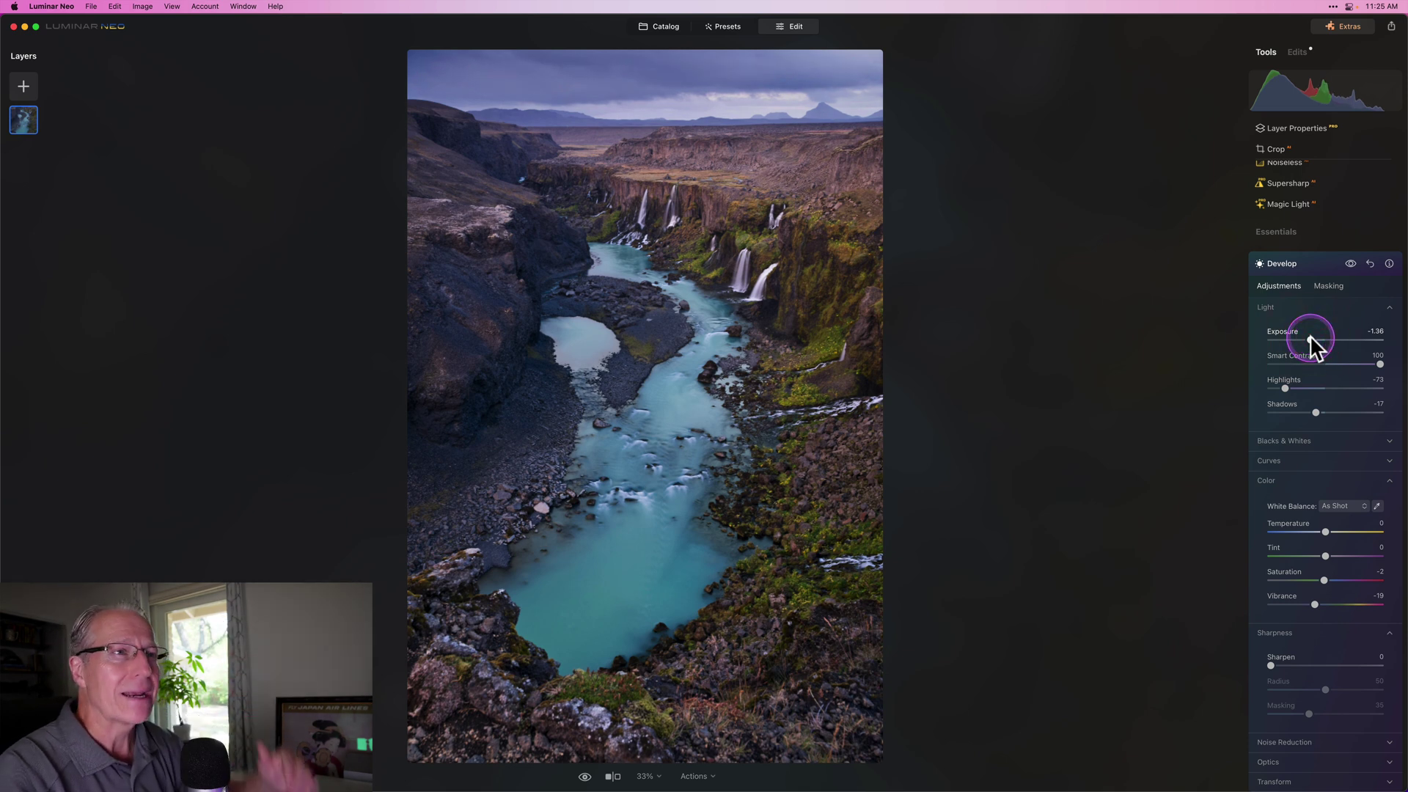
Step: Reopen Develop and drag a new linear gradient mask in from the photo's right edge
click(1304, 263)
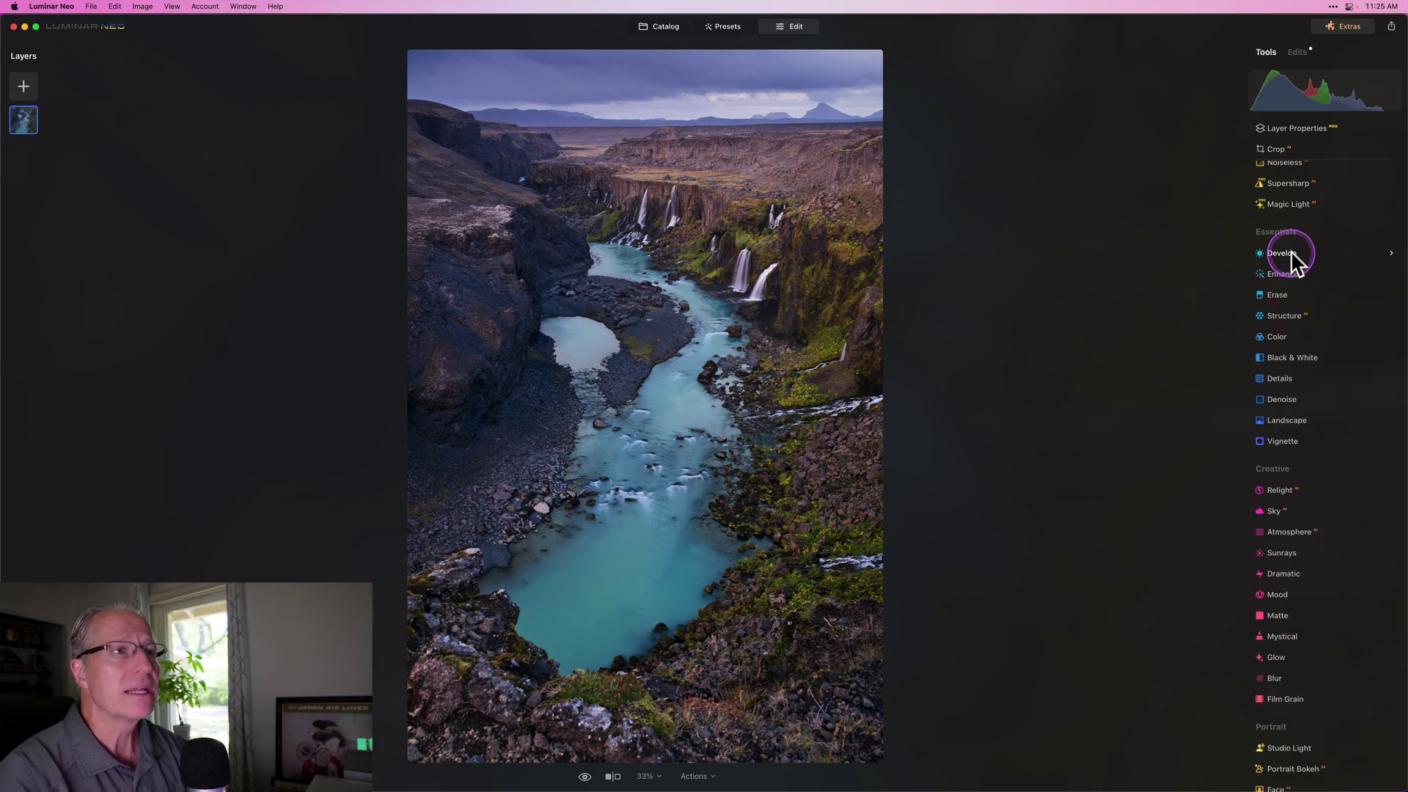
click(1290, 250)
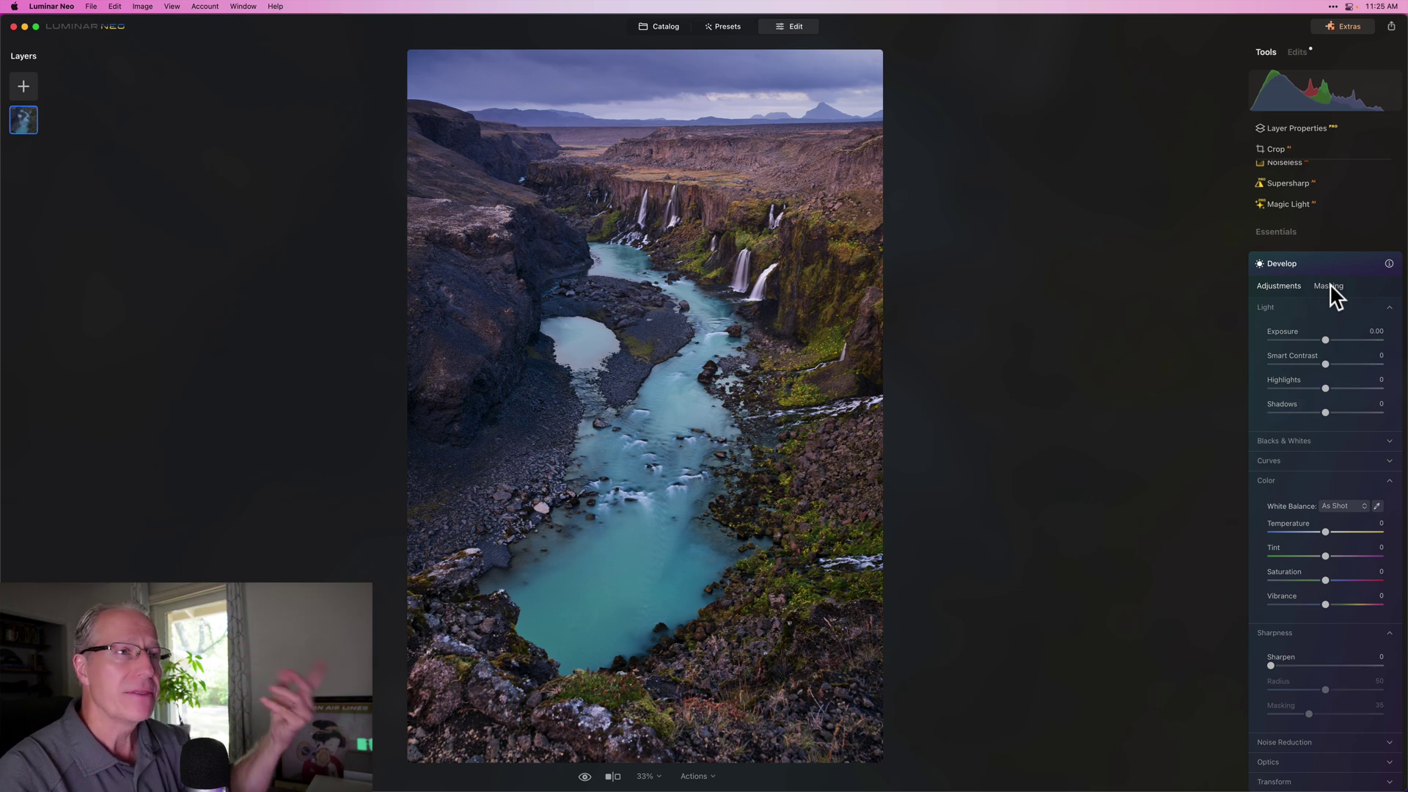
click(1329, 286)
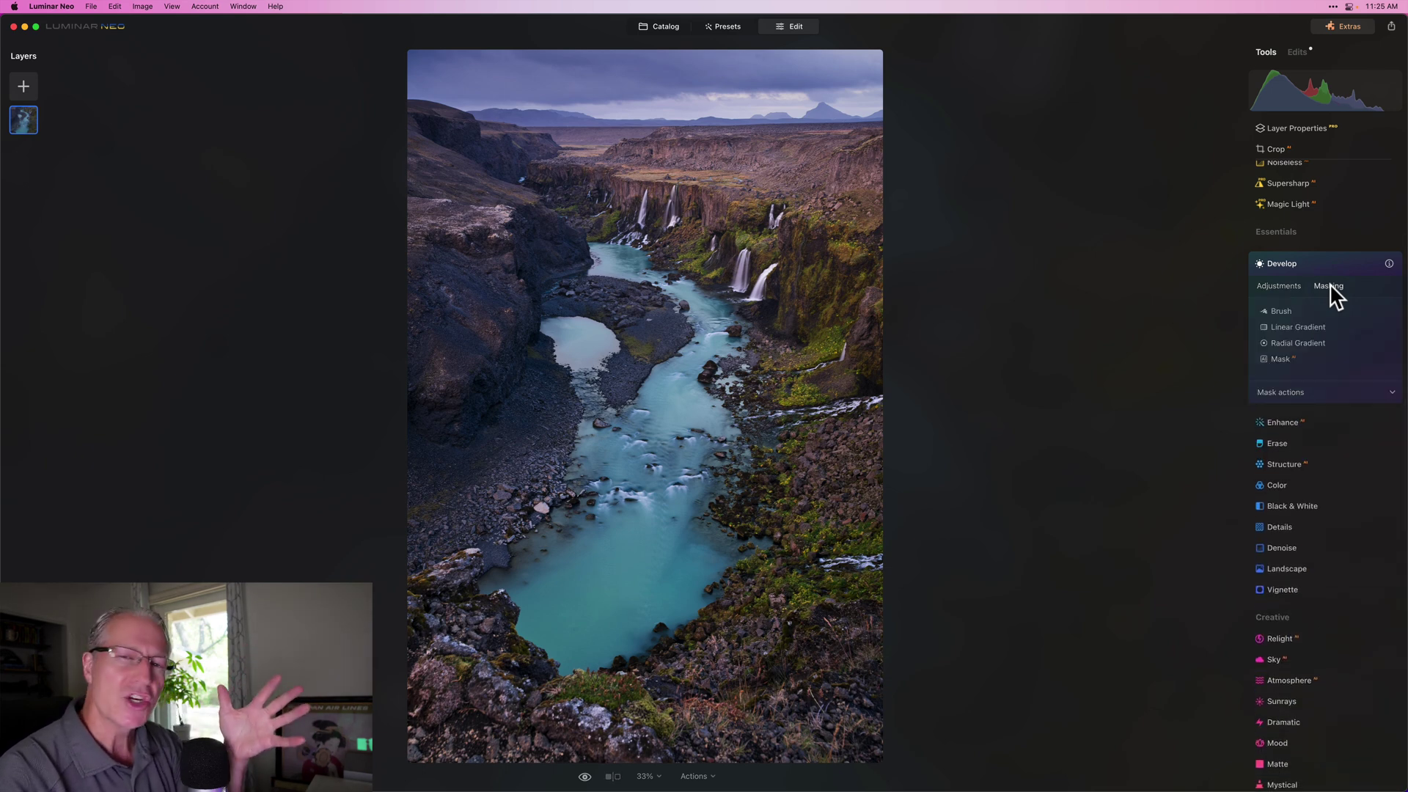
click(1314, 316)
click(1311, 327)
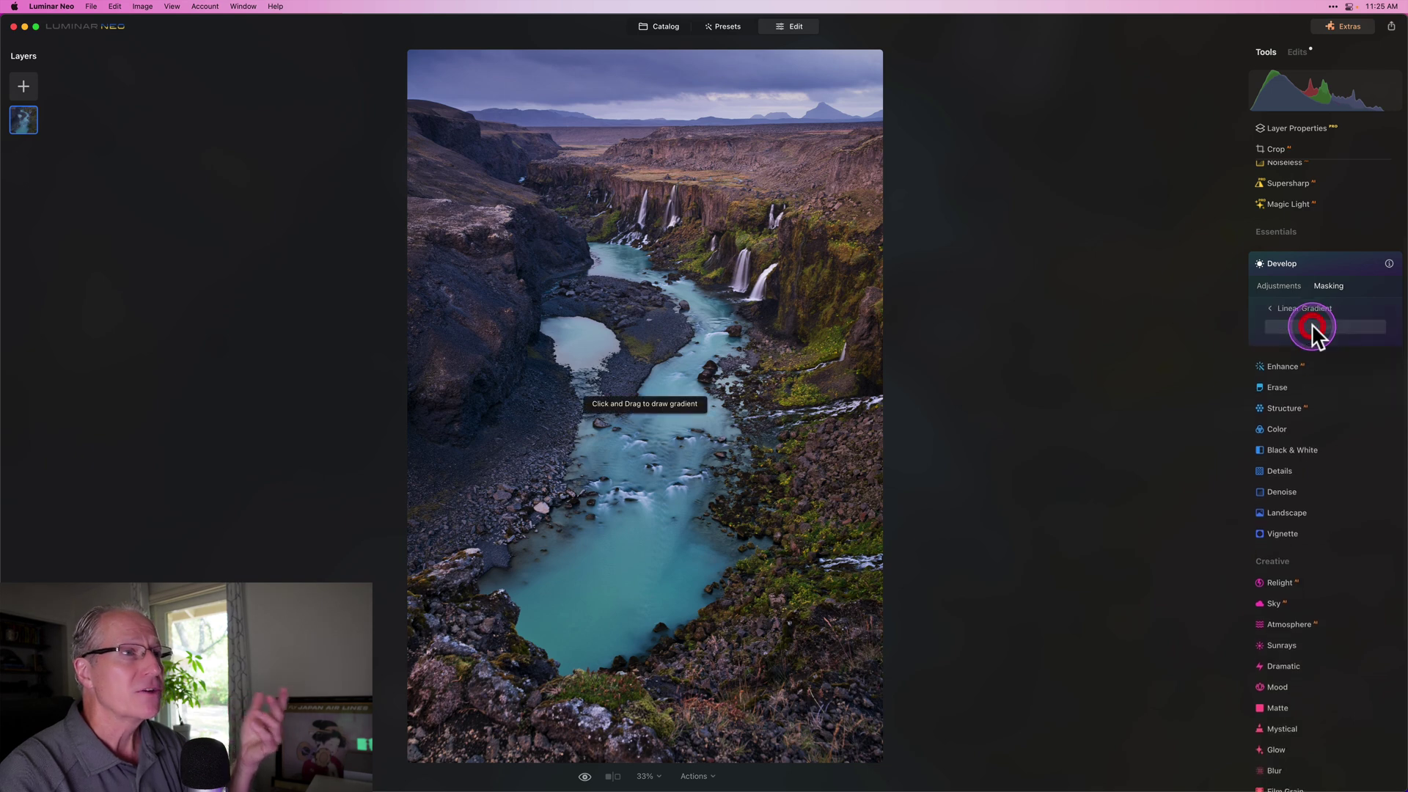
mouse_move(852, 384)
mouse_down()
mouse_move(763, 387)
mouse_move(830, 385)
mouse_up()
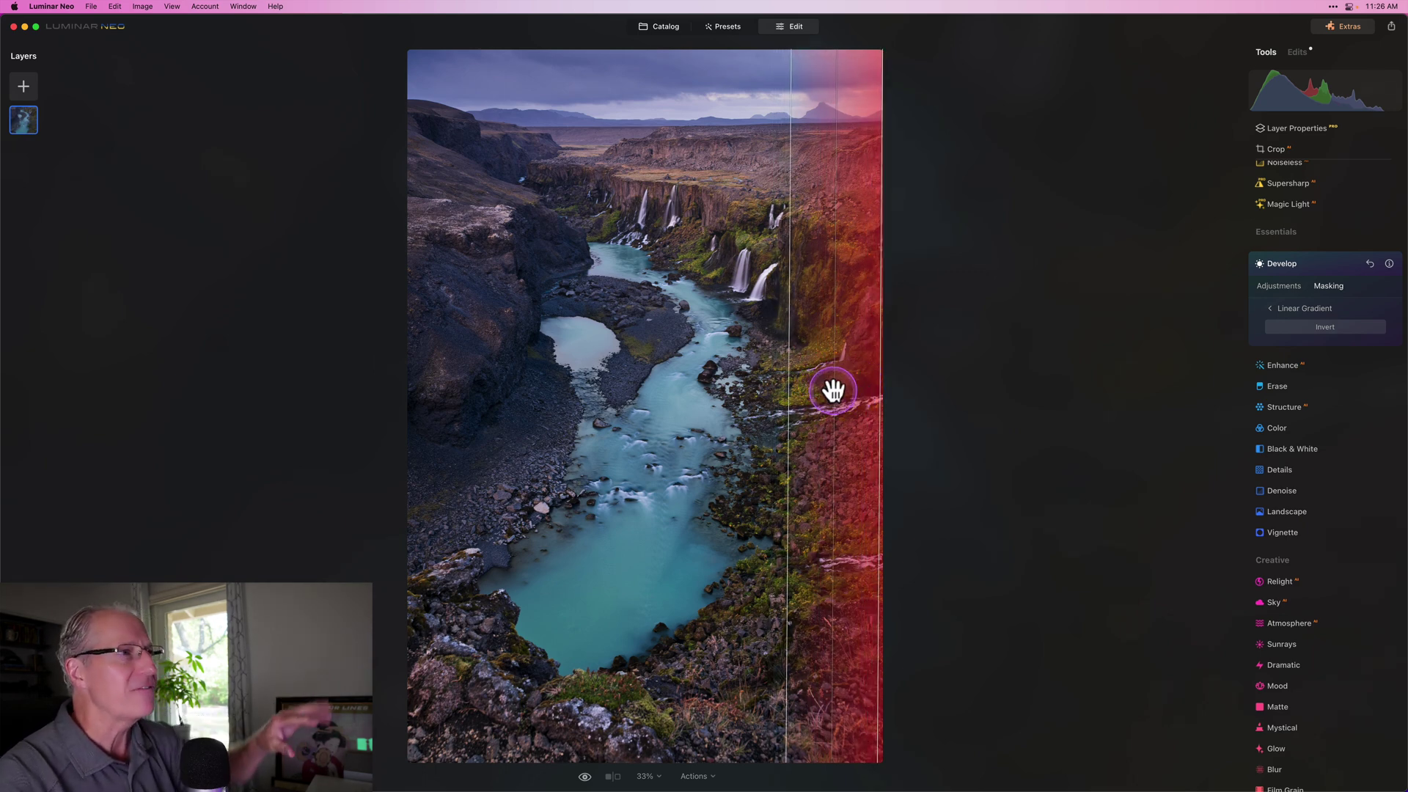
click(1269, 305)
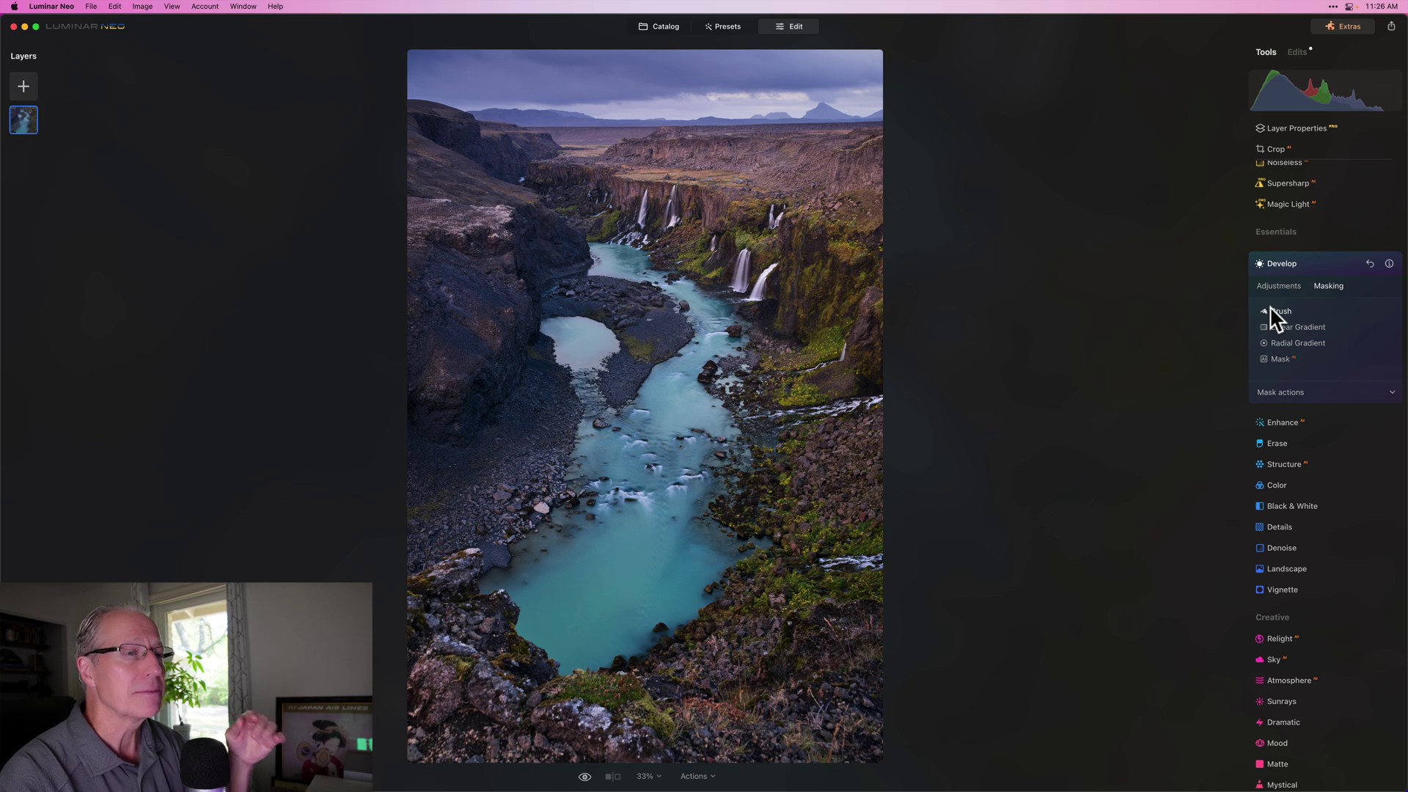
Step: Add another linear gradient mask along the photo's left edge
click(1290, 326)
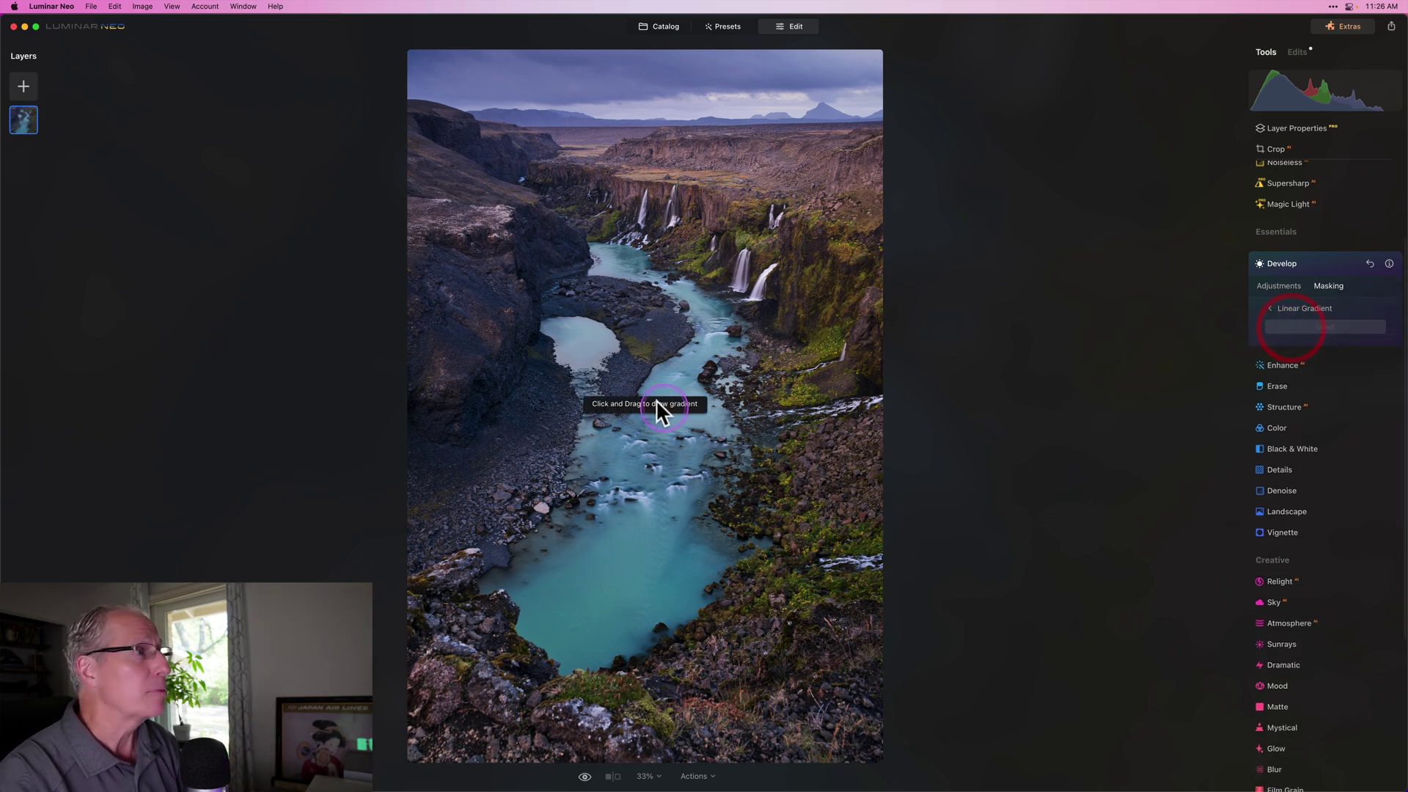
click(470, 400)
drag(470, 400, 523, 401)
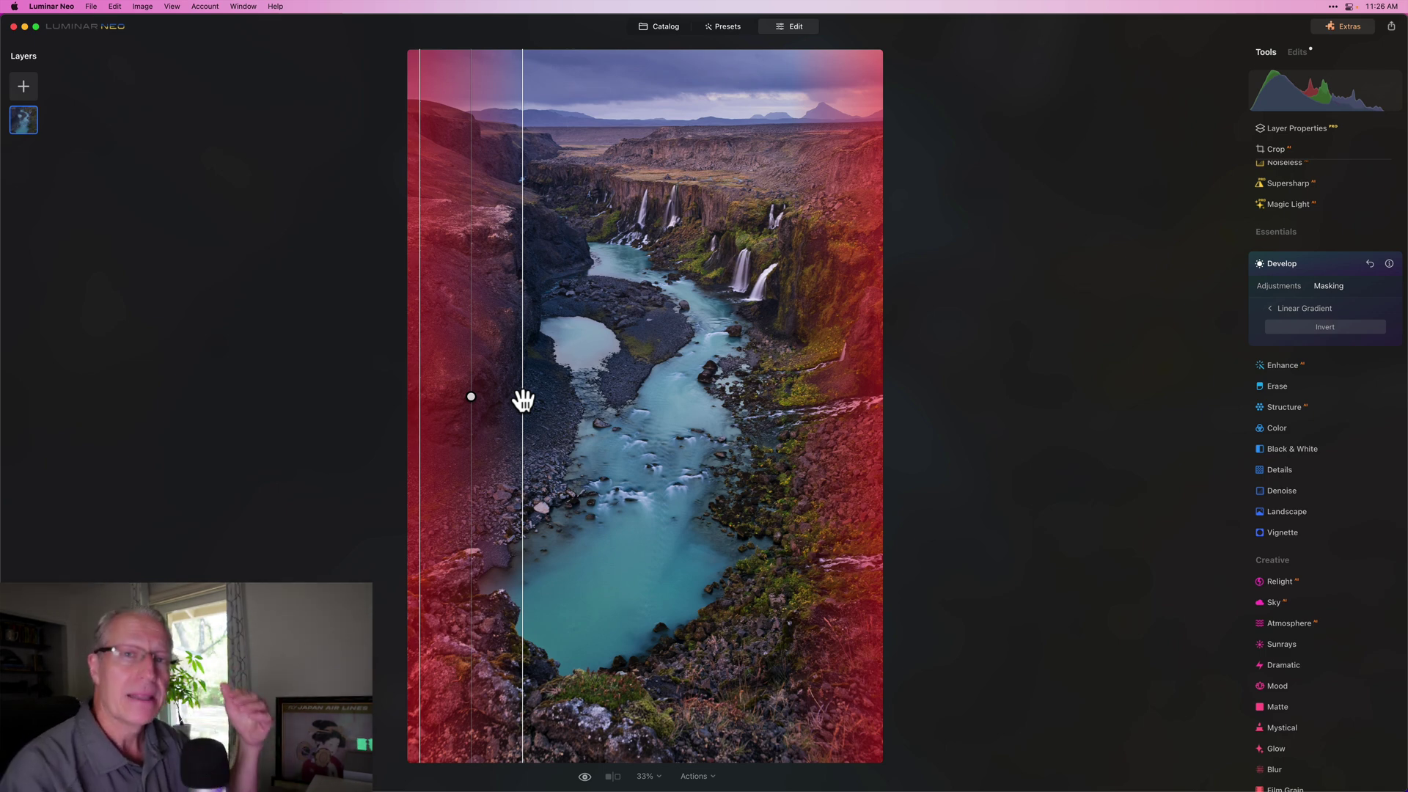
click(1127, 338)
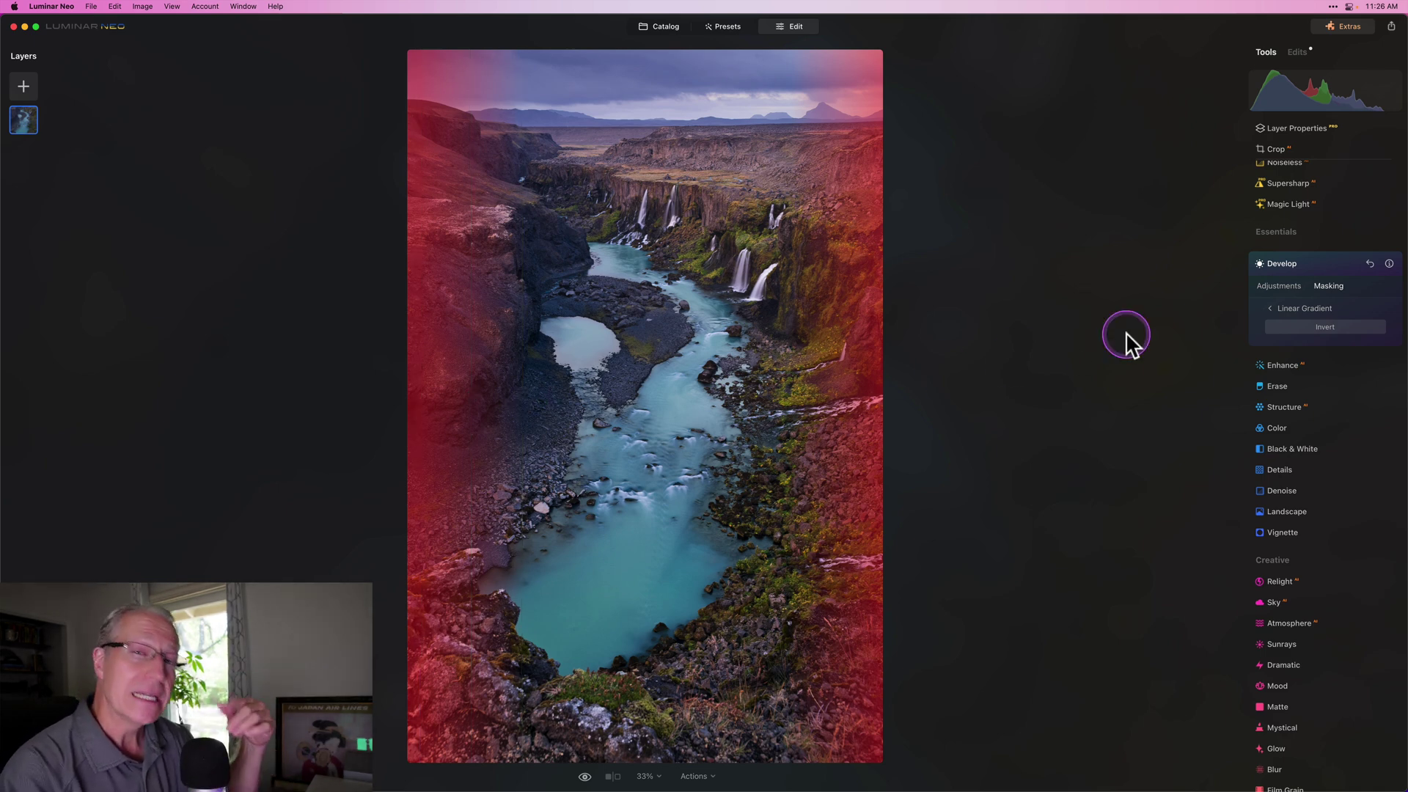
click(1271, 308)
Step: Add a linear gradient up from the bottom edge and move it down over the foreground rocks
click(1283, 328)
click(632, 730)
drag(632, 730, 628, 634)
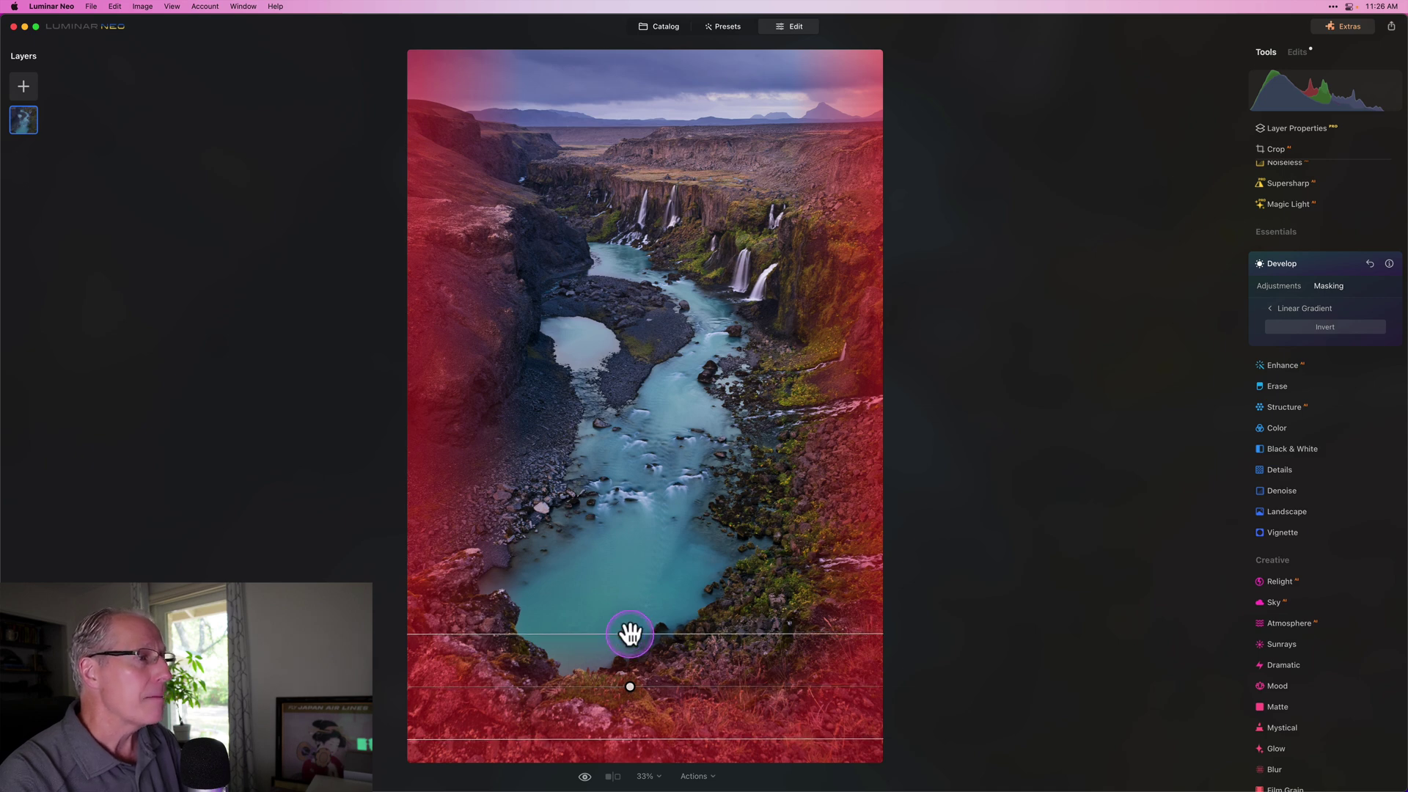
drag(629, 687, 631, 706)
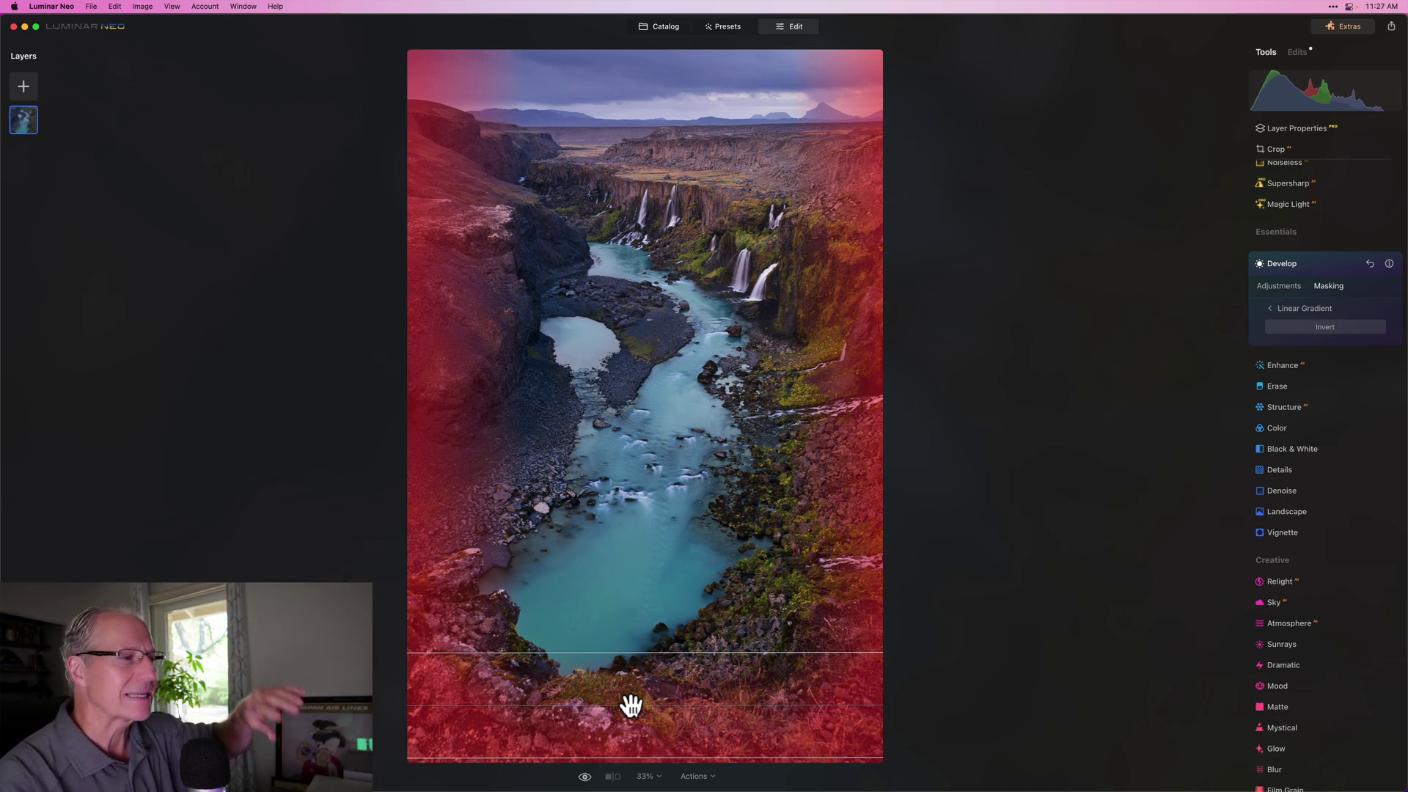
drag(631, 705, 631, 712)
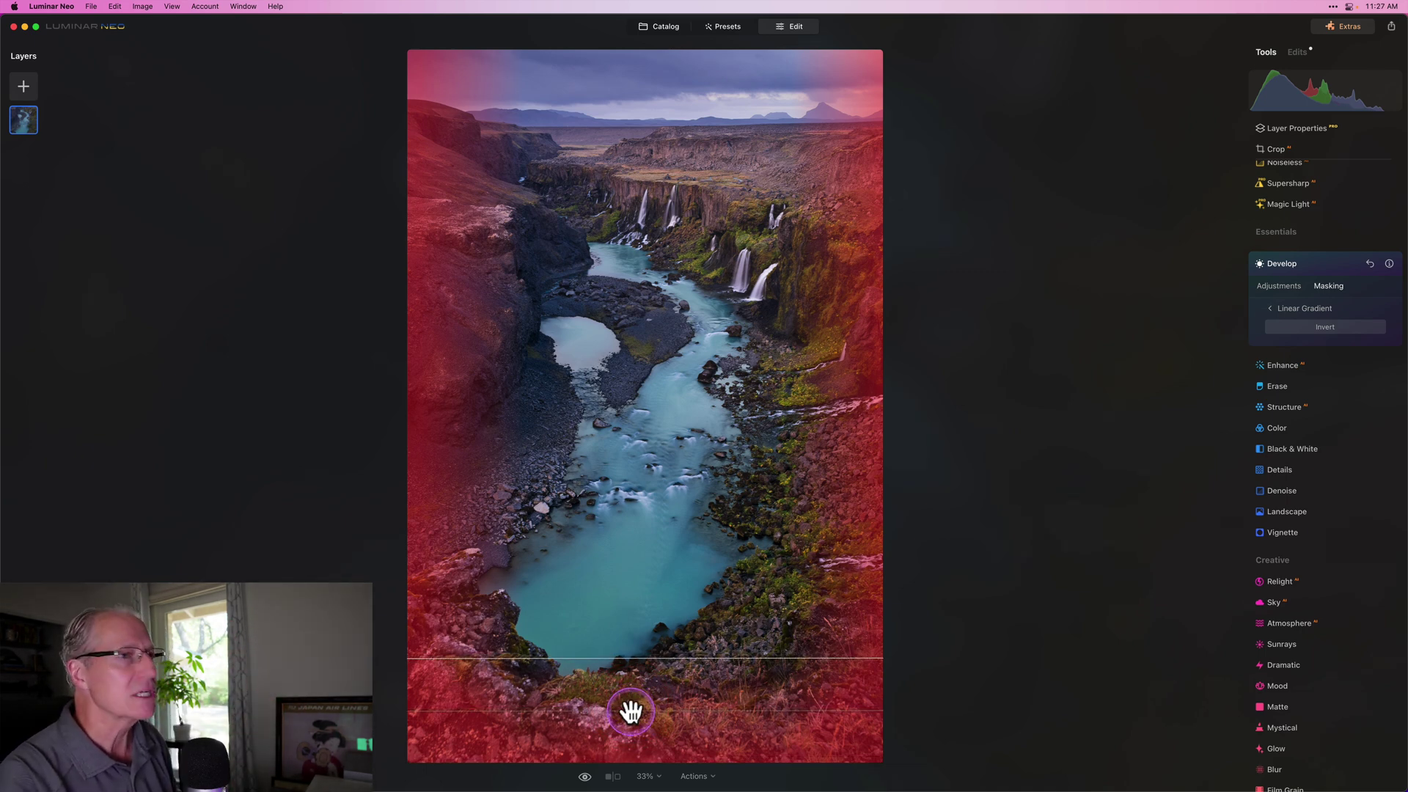
Step: Lower the masked area's Exposure to −0.29 and compare with Develop turned off
click(1276, 290)
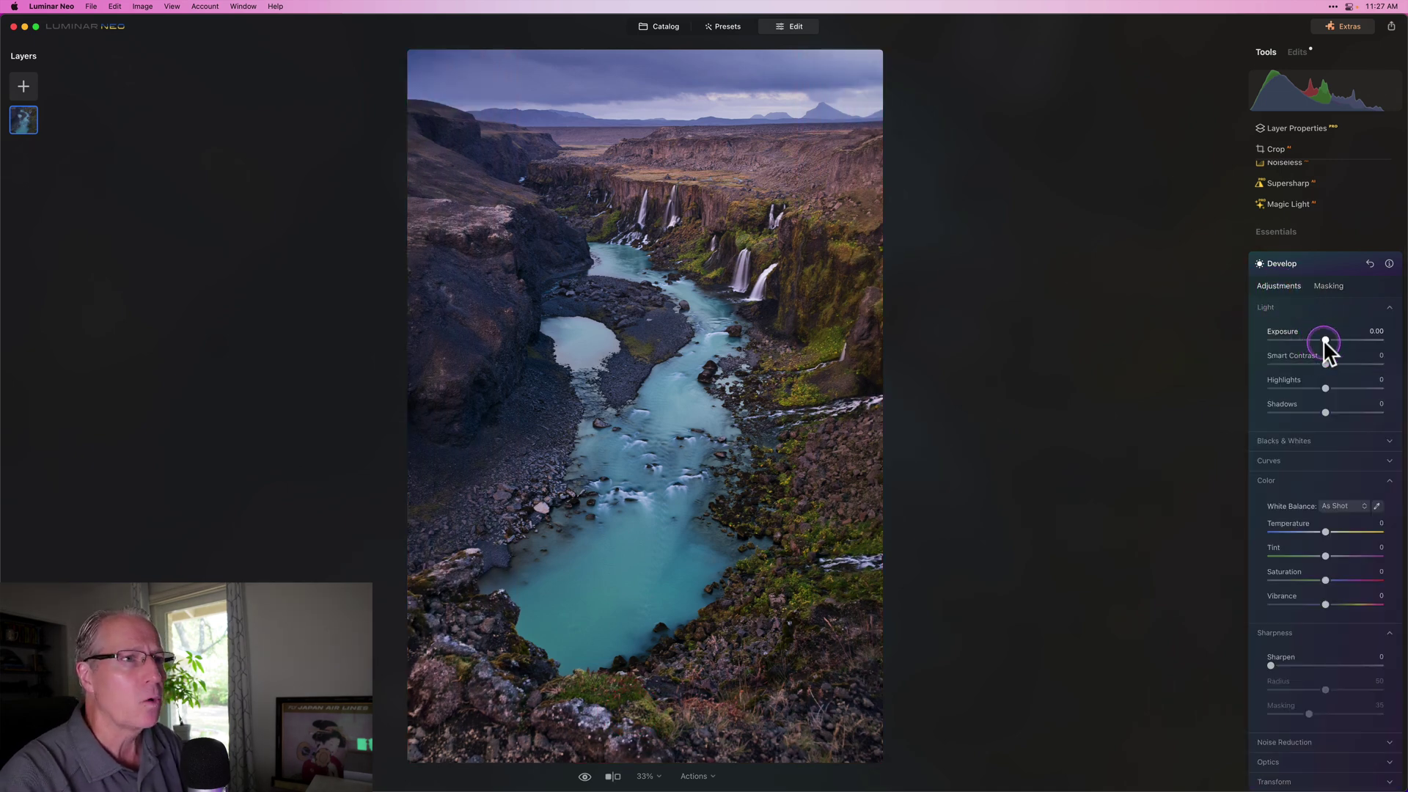
drag(1323, 340, 1322, 341)
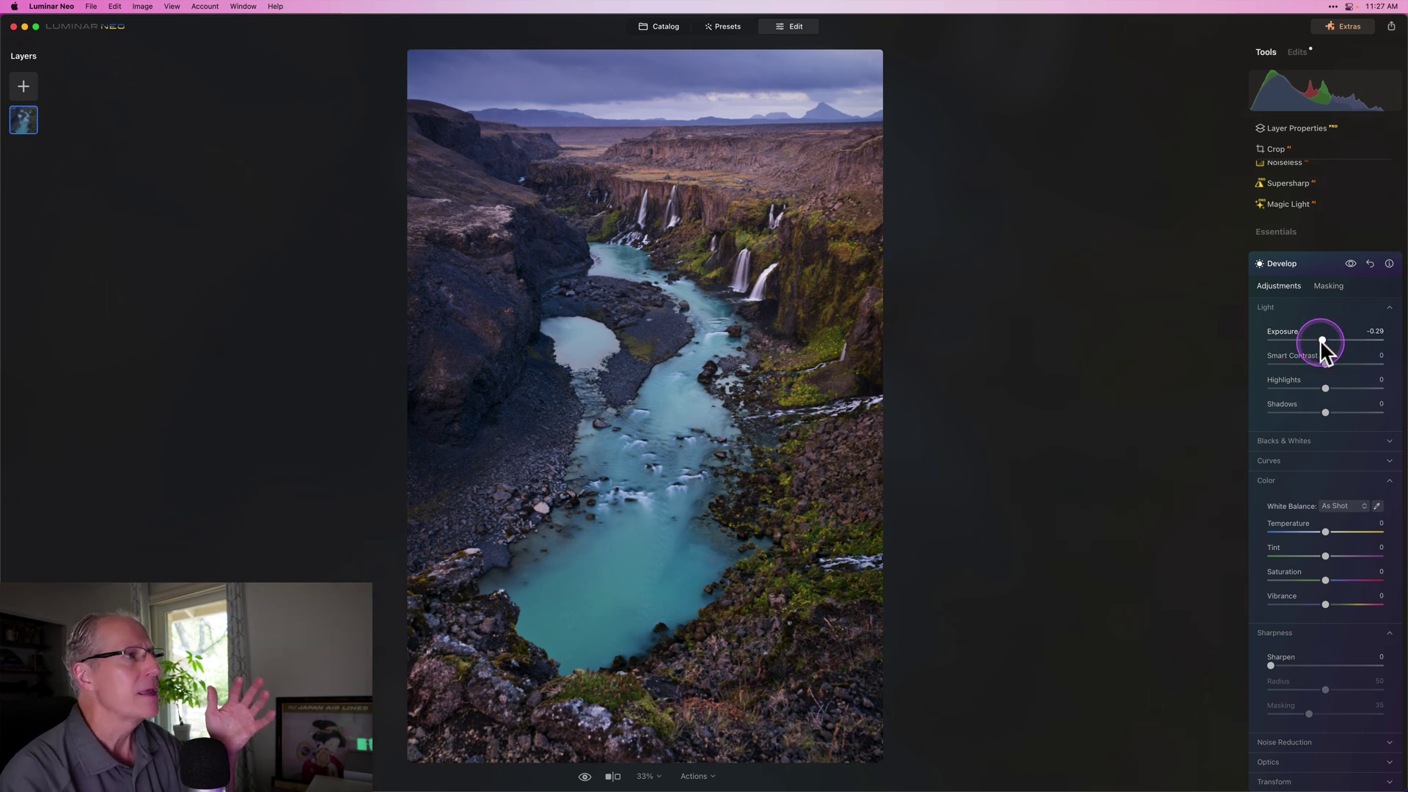
click(1350, 264)
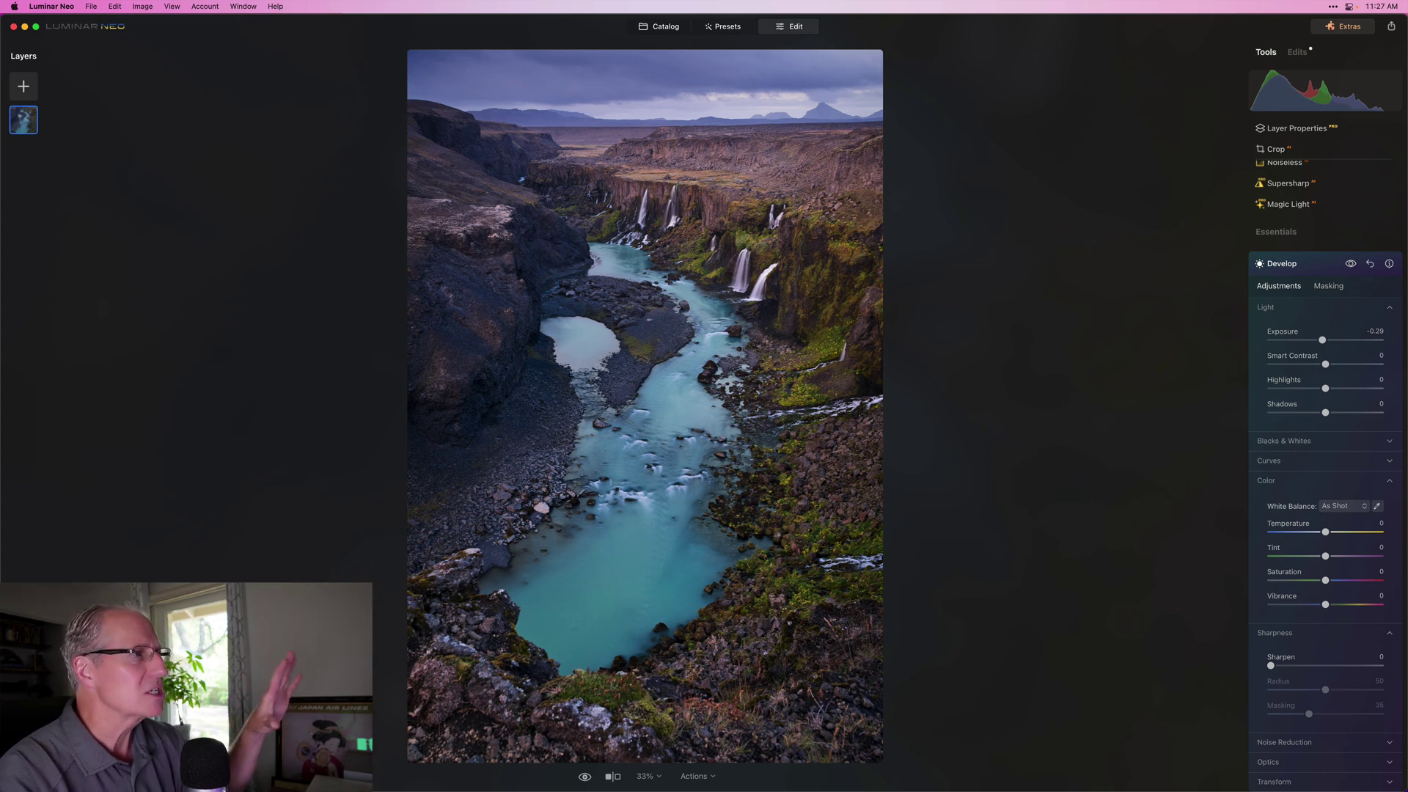
Step: Open Toning, tint the highlights at Saturation 30 and Hue 230, and preview it off and on
click(1305, 264)
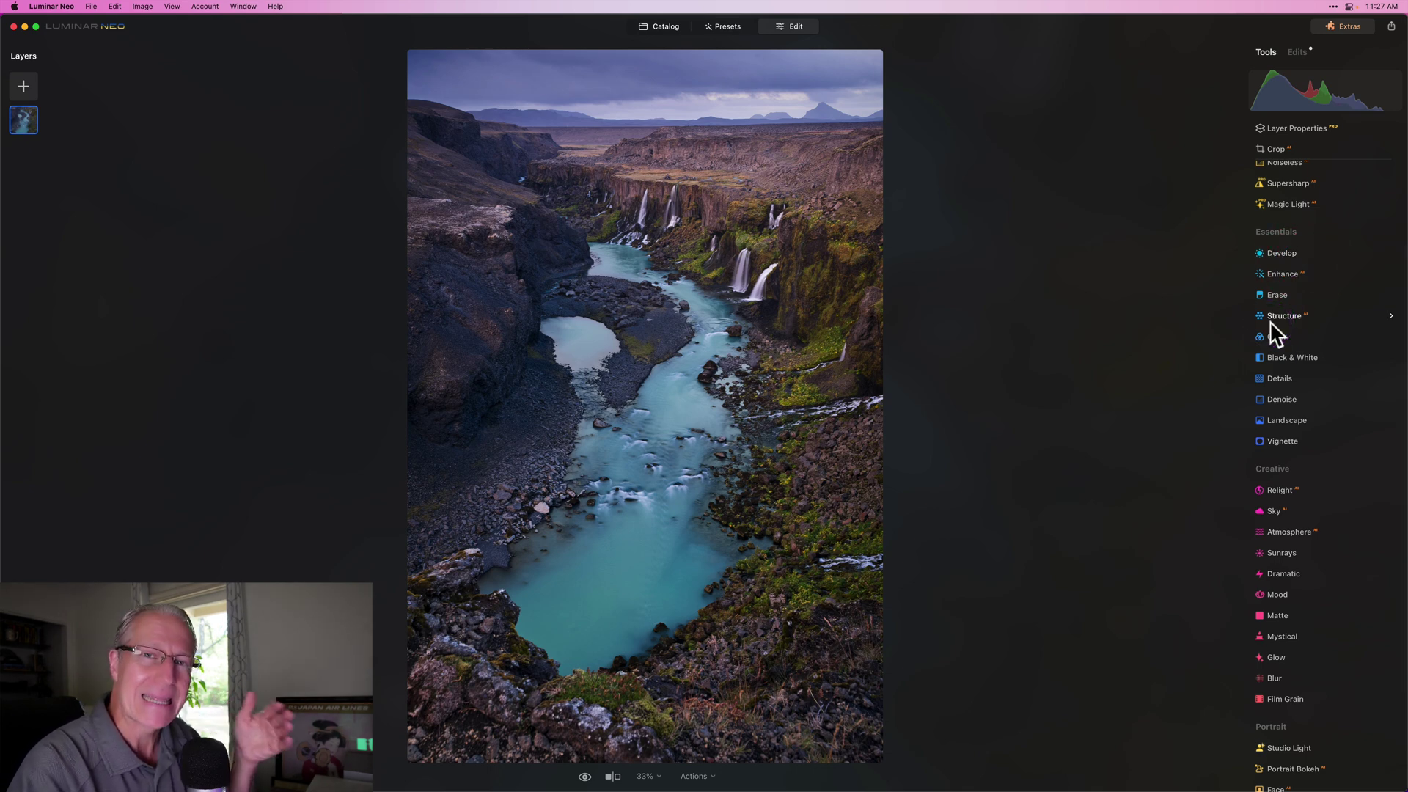
scroll(1270, 320, up, 3)
click(1273, 316)
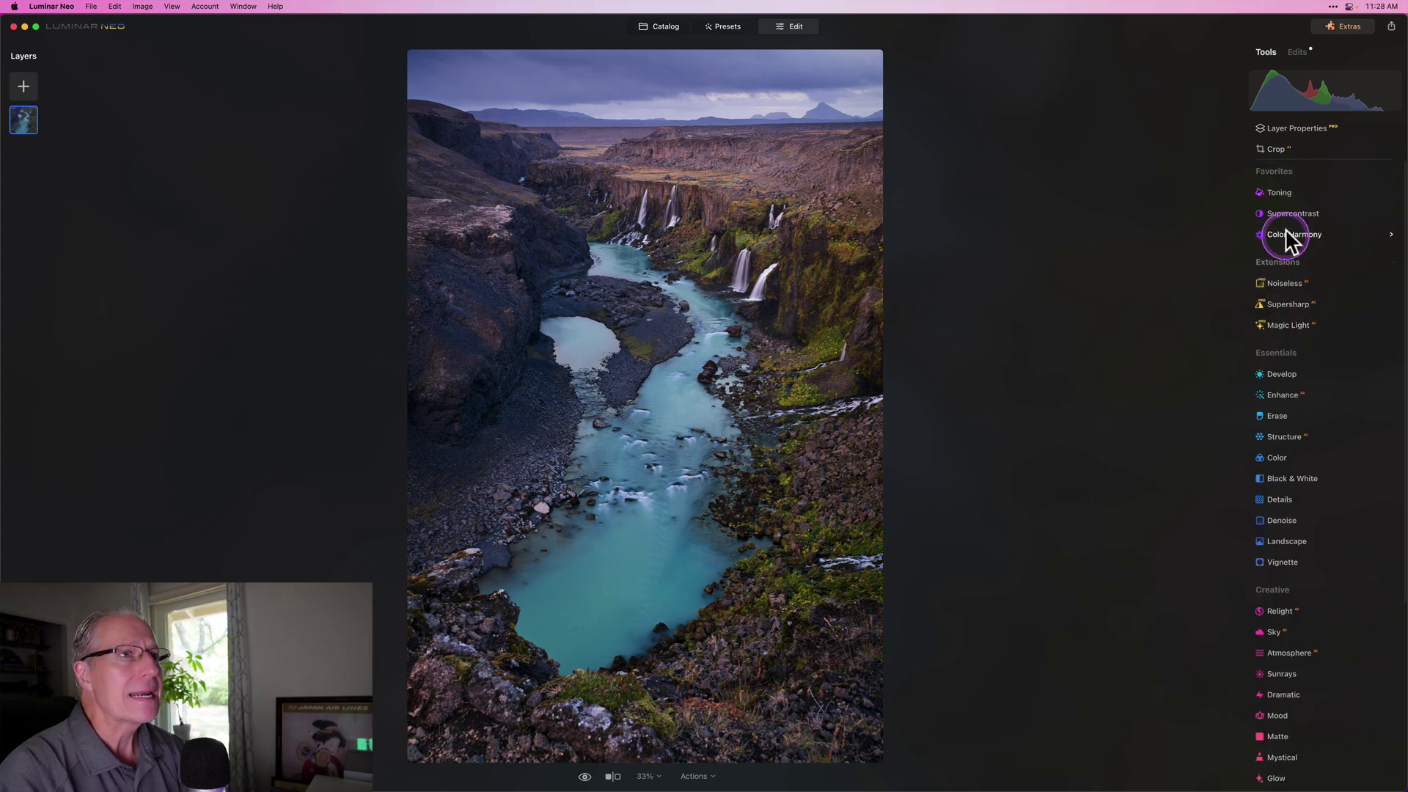
click(1285, 192)
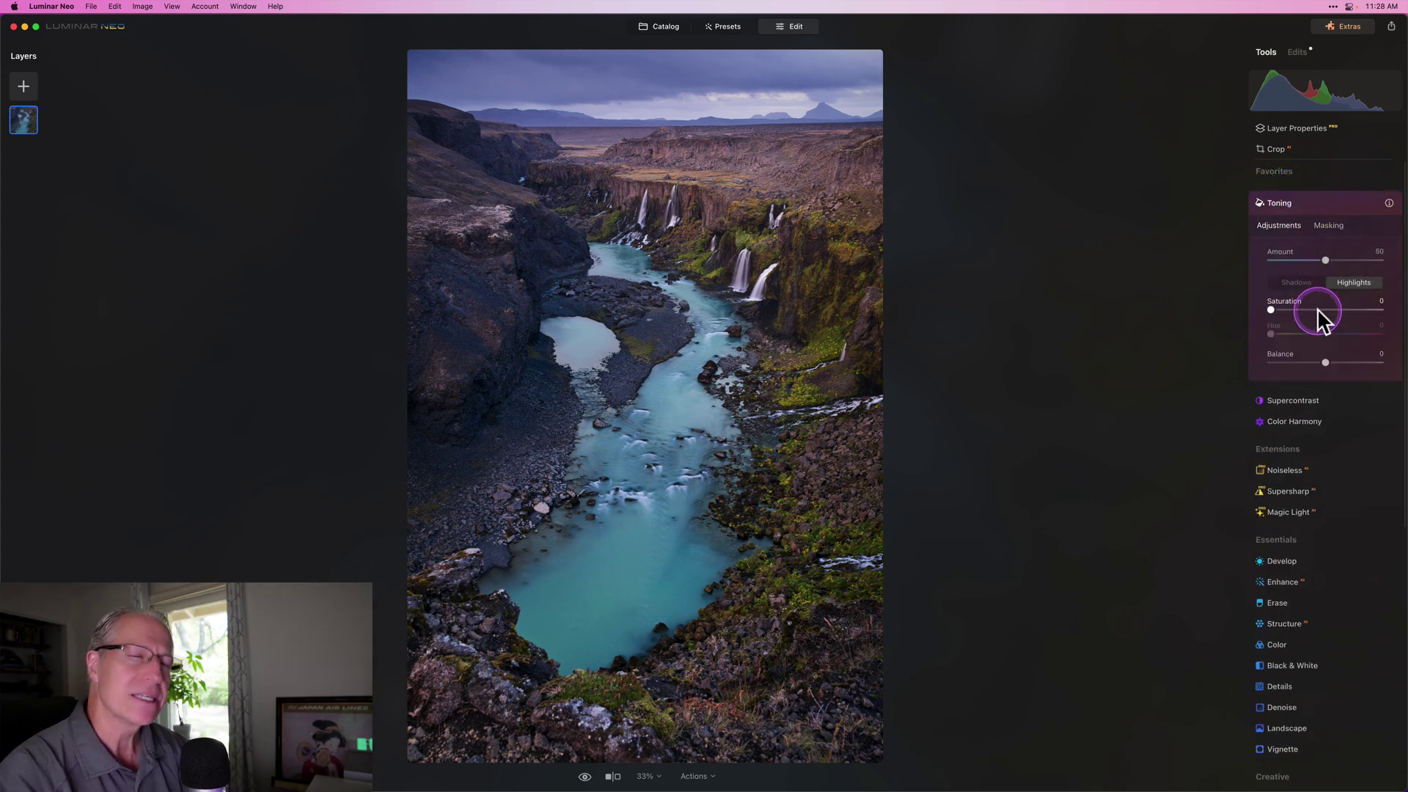
drag(1317, 308, 1340, 333)
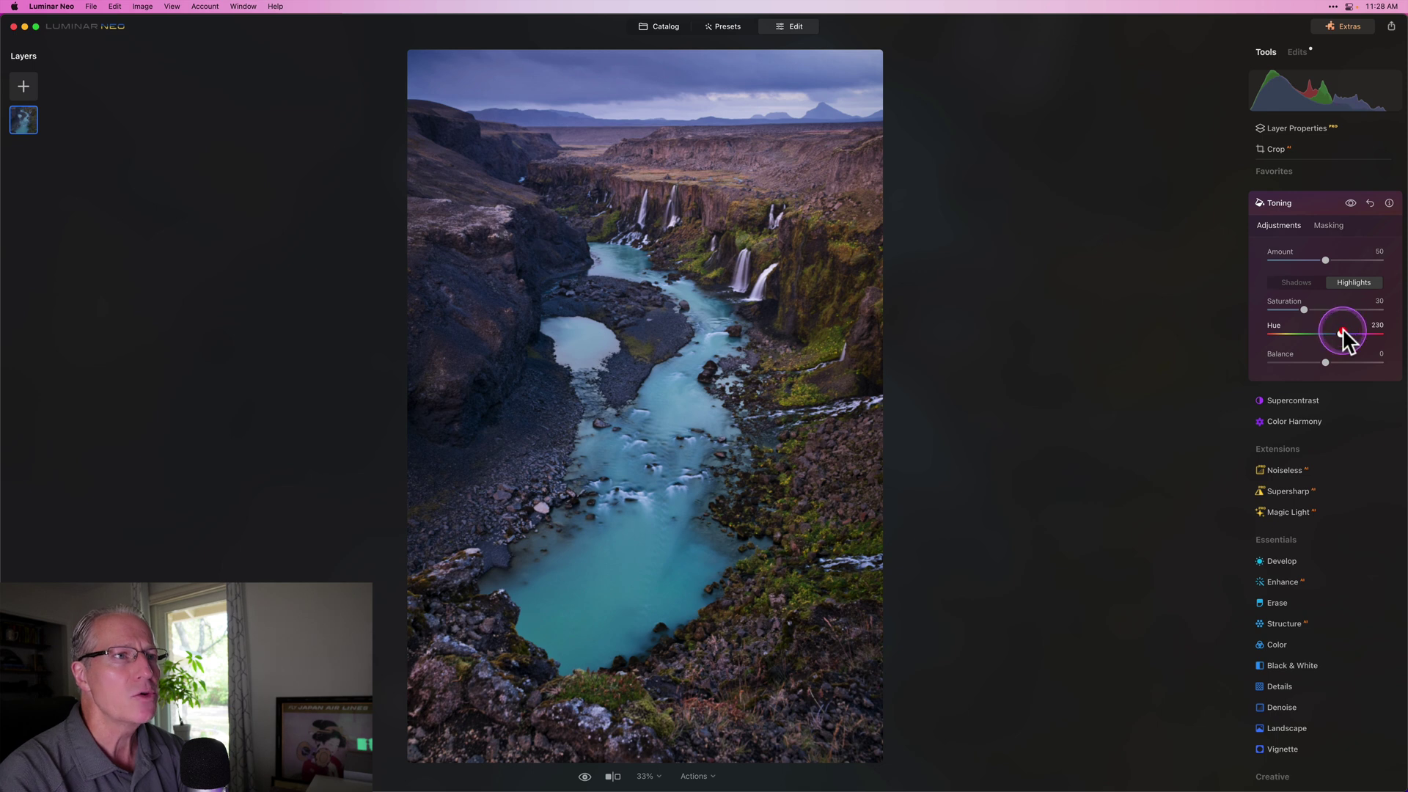
click(1342, 334)
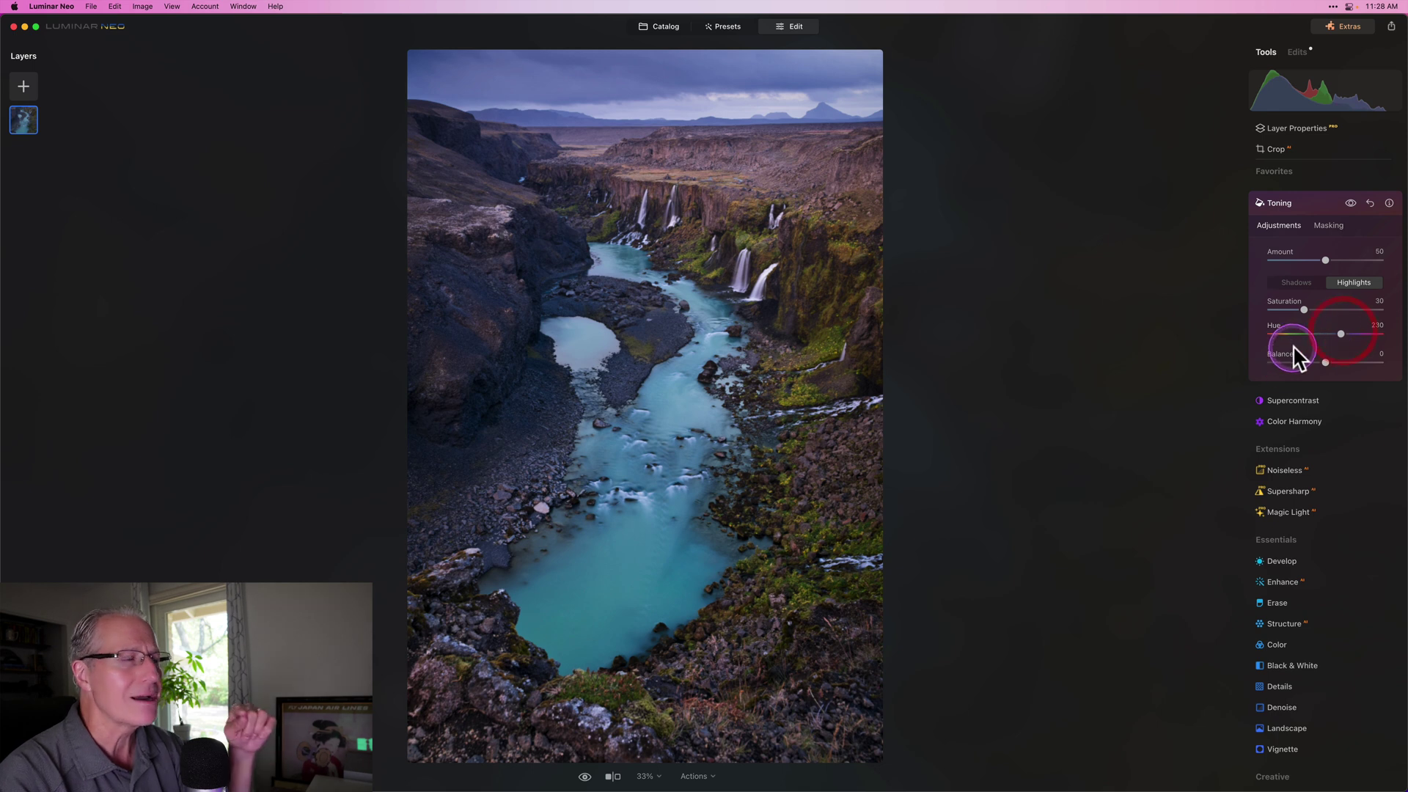
click(1350, 202)
click(1351, 202)
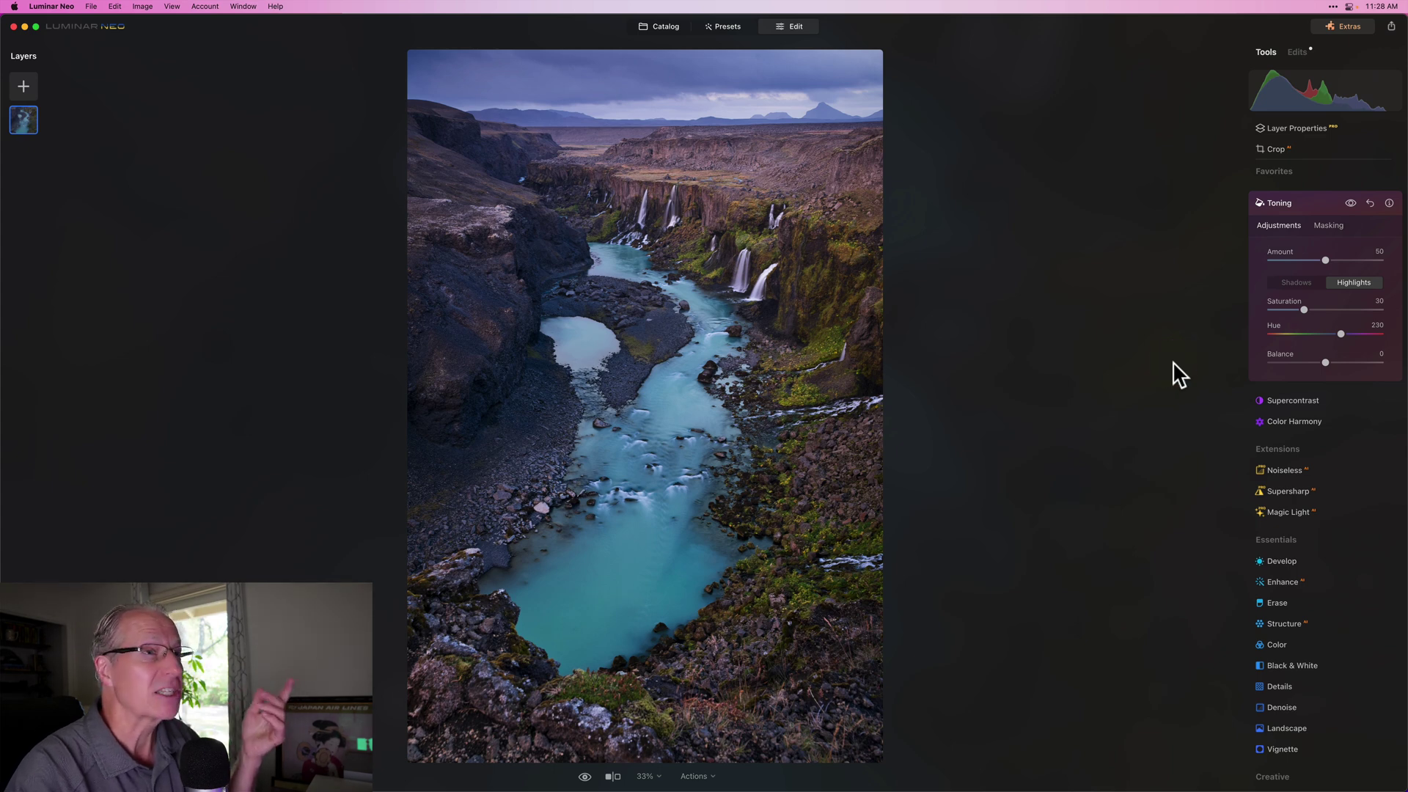
Step: Brush-paint a Toning mask along the river and settle highlight saturation at 29
click(1329, 226)
click(1328, 225)
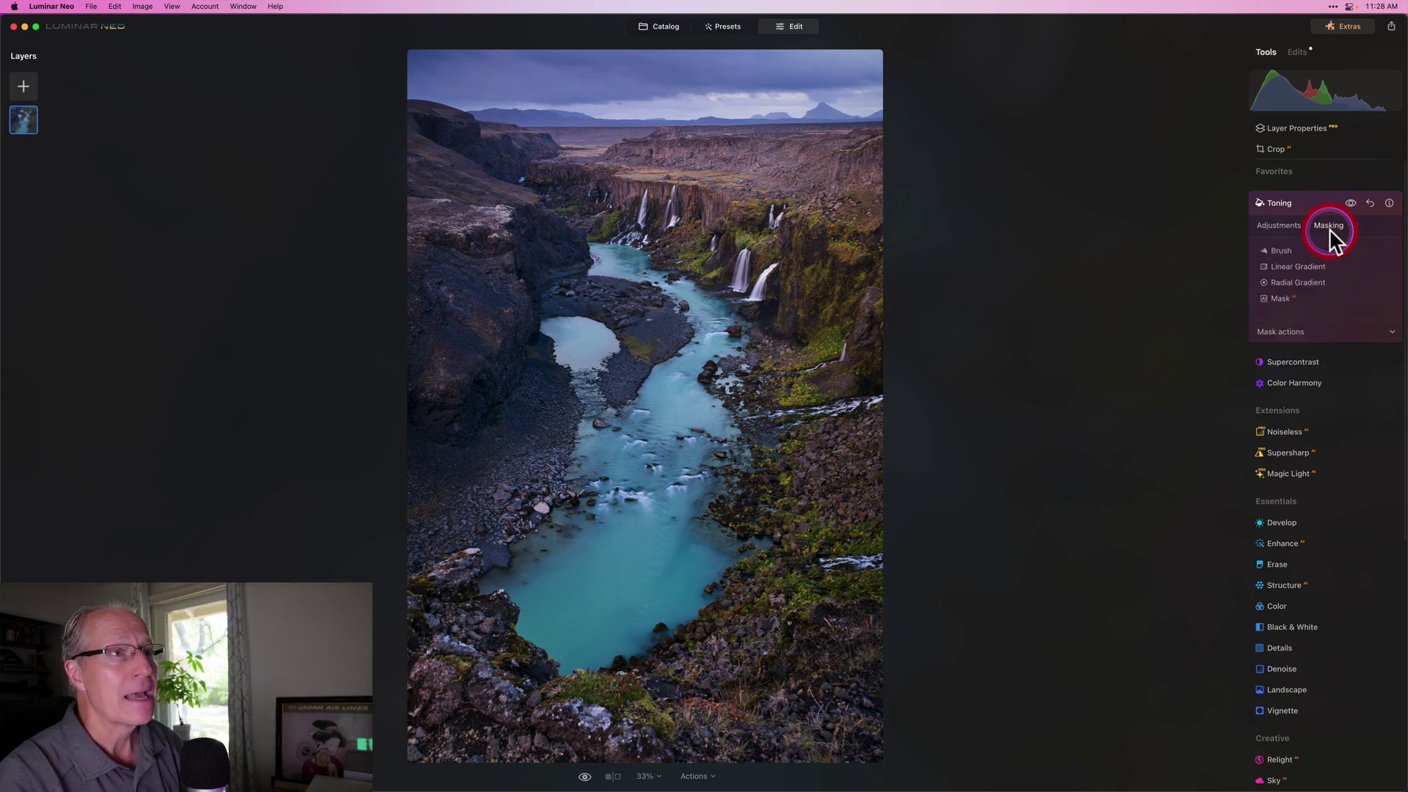
click(1282, 250)
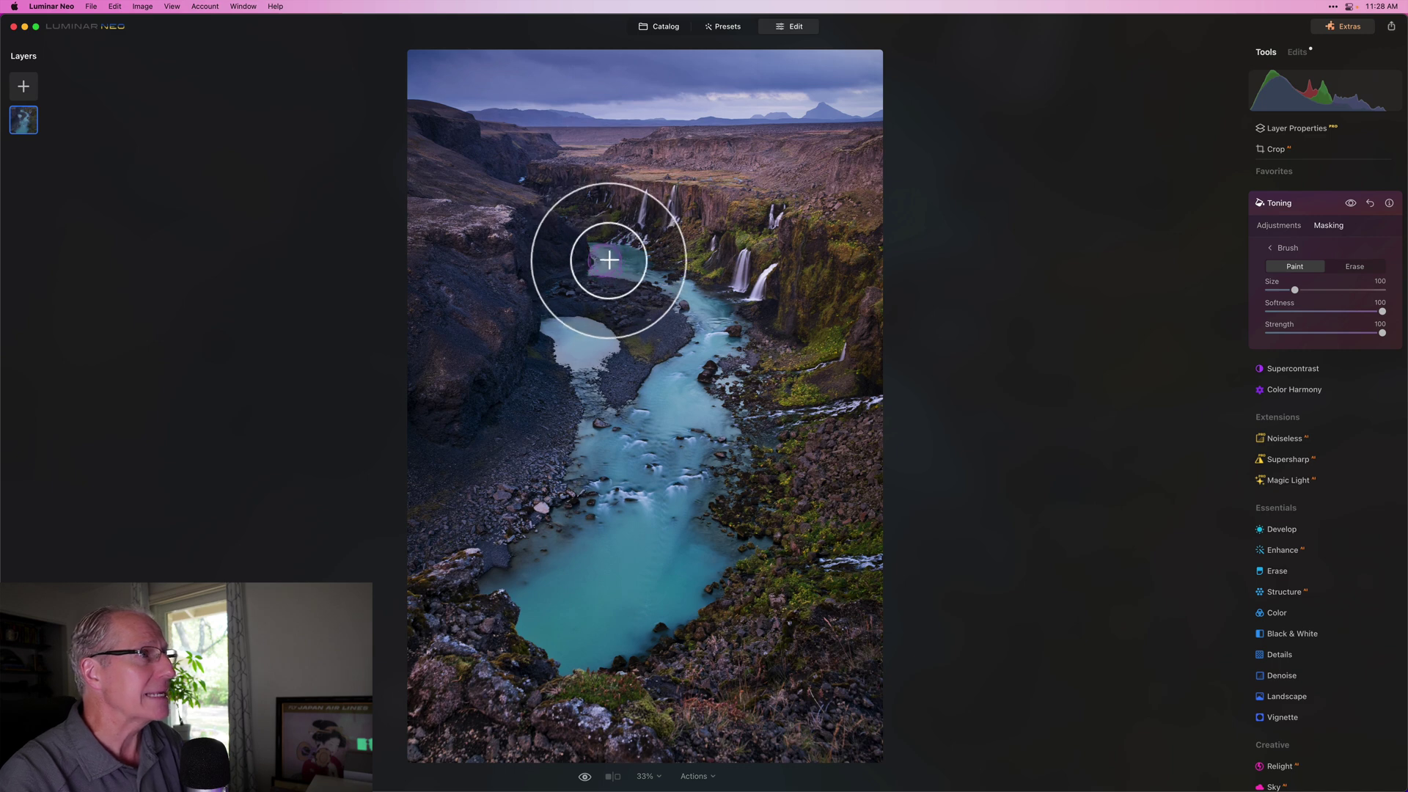
mouse_move(613, 261)
mouse_down()
mouse_move(689, 296)
mouse_move(735, 351)
mouse_move(644, 386)
mouse_move(616, 418)
mouse_move(605, 344)
mouse_move(555, 334)
mouse_move(617, 424)
mouse_move(655, 429)
mouse_move(709, 383)
mouse_move(726, 440)
mouse_move(680, 521)
mouse_move(727, 559)
mouse_move(659, 628)
mouse_move(586, 655)
mouse_move(561, 646)
mouse_move(543, 603)
mouse_move(501, 587)
mouse_move(570, 525)
mouse_move(608, 441)
mouse_move(686, 439)
mouse_move(622, 530)
mouse_move(648, 445)
mouse_move(634, 498)
mouse_move(681, 535)
mouse_move(628, 595)
mouse_move(564, 600)
mouse_move(607, 520)
mouse_move(589, 571)
mouse_move(625, 533)
mouse_move(521, 602)
mouse_move(580, 668)
mouse_move(769, 532)
mouse_move(720, 517)
mouse_move(737, 439)
mouse_move(710, 351)
mouse_move(683, 362)
mouse_move(660, 440)
mouse_up()
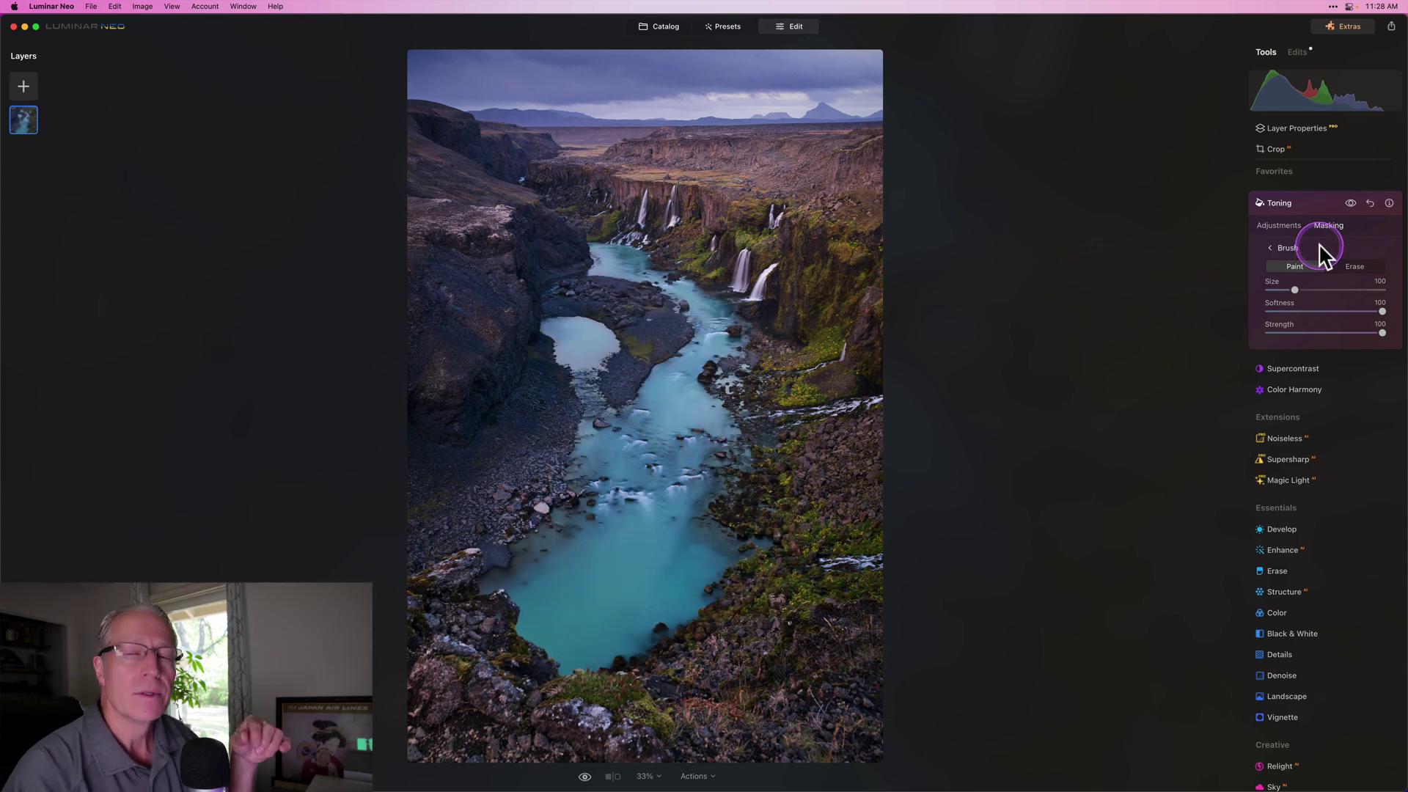
click(1287, 222)
click(1347, 203)
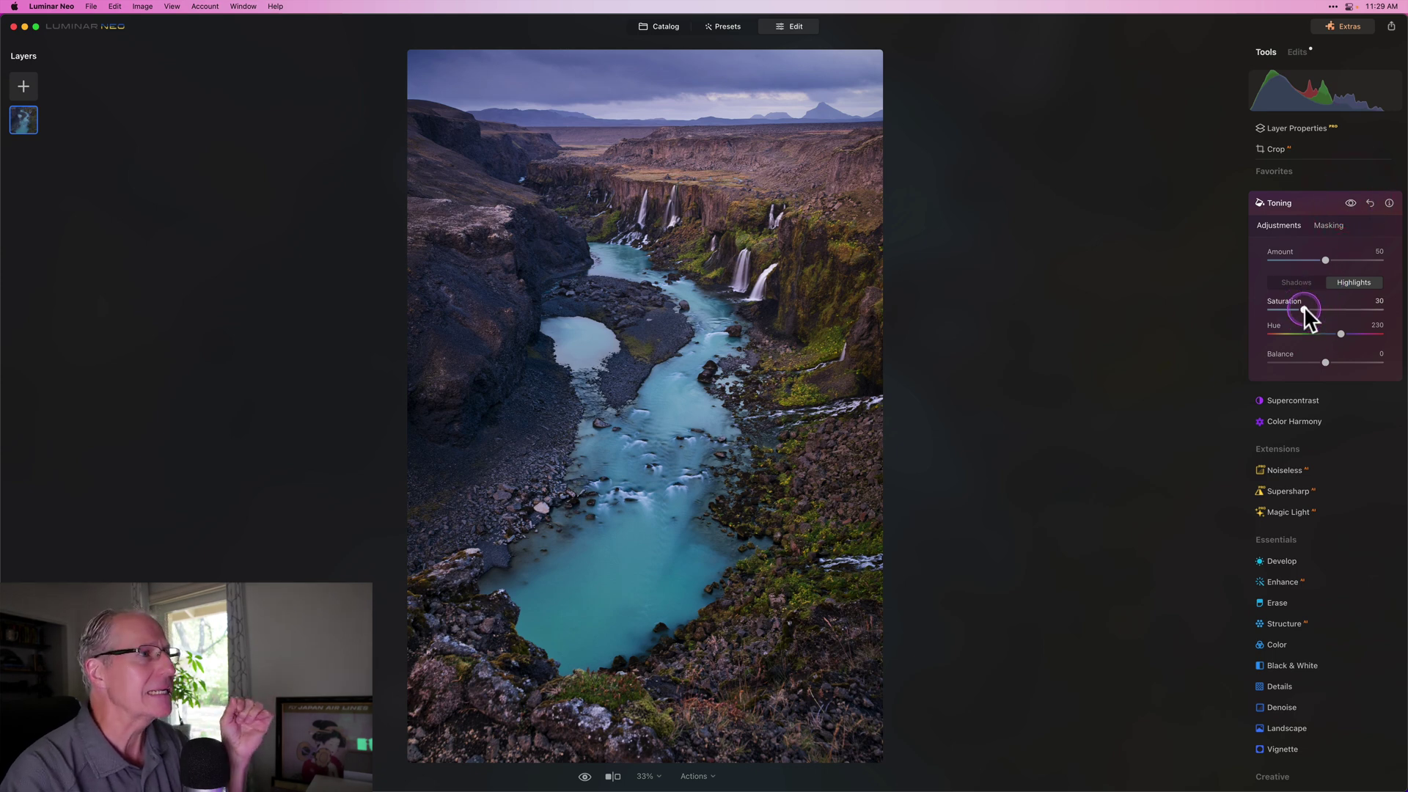
mouse_move(1310, 309)
mouse_down()
mouse_move(1358, 302)
mouse_move(1303, 307)
mouse_up()
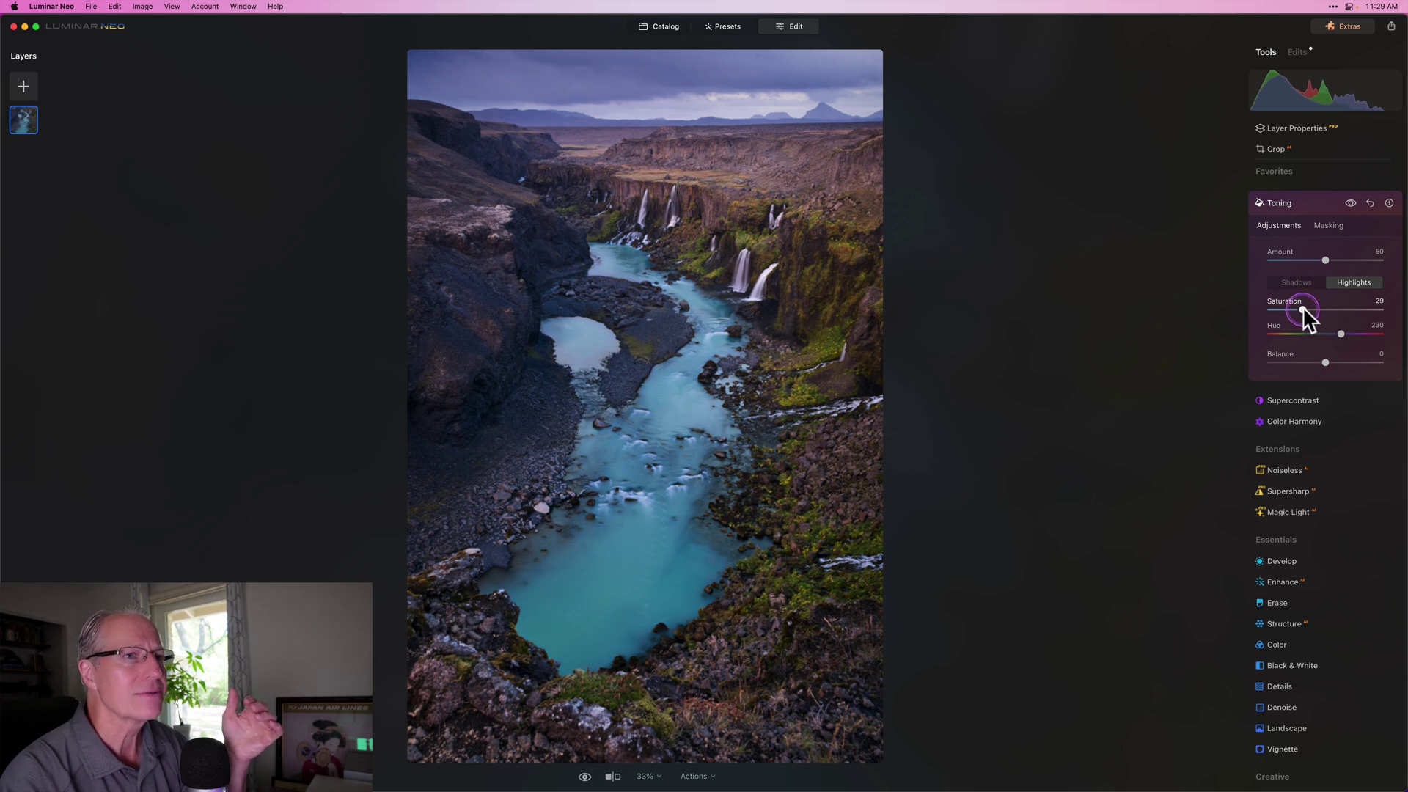
Step: Open the Structure tool's masking options and choose a Linear Gradient mask
click(1312, 204)
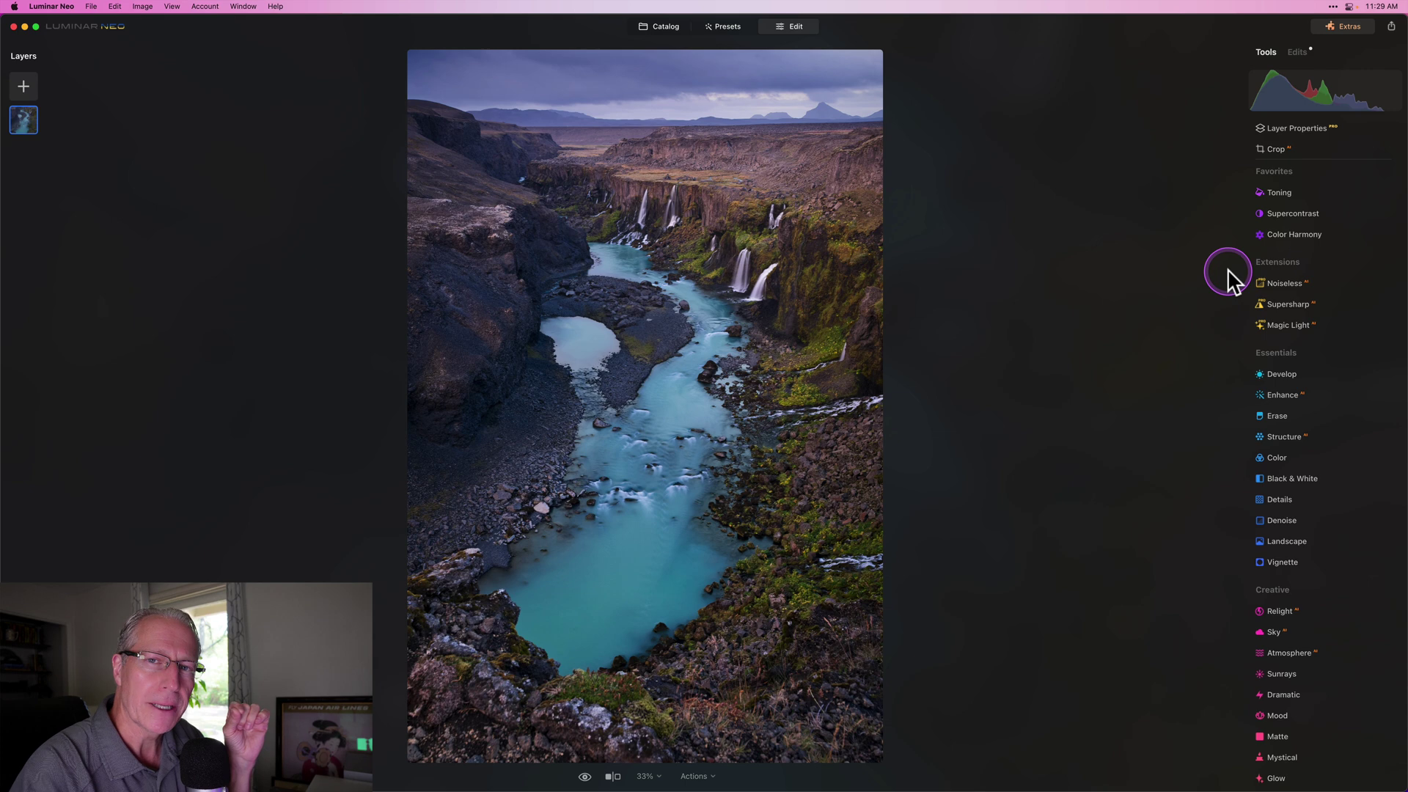
scroll(1282, 416, down, 1)
click(1285, 415)
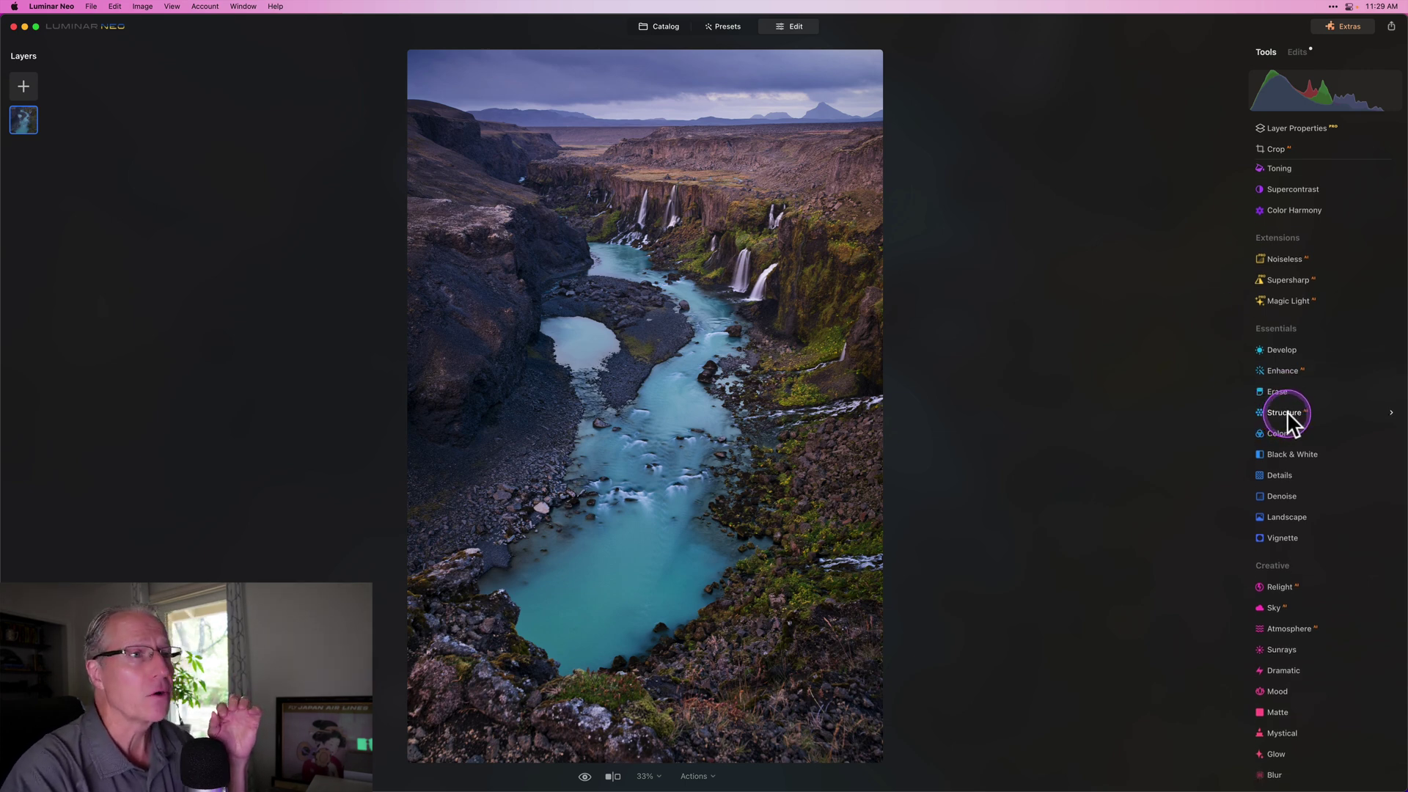
click(1329, 330)
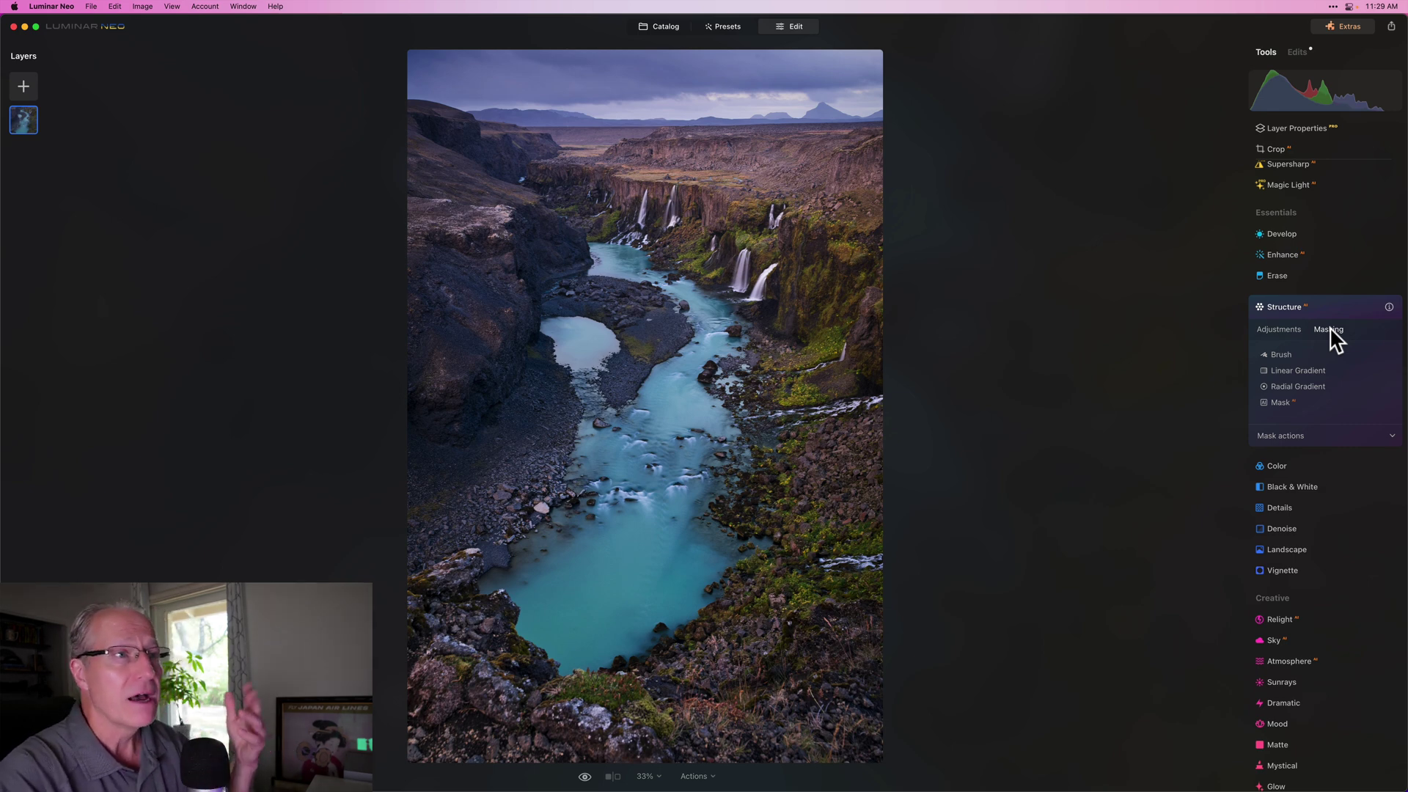
click(1298, 371)
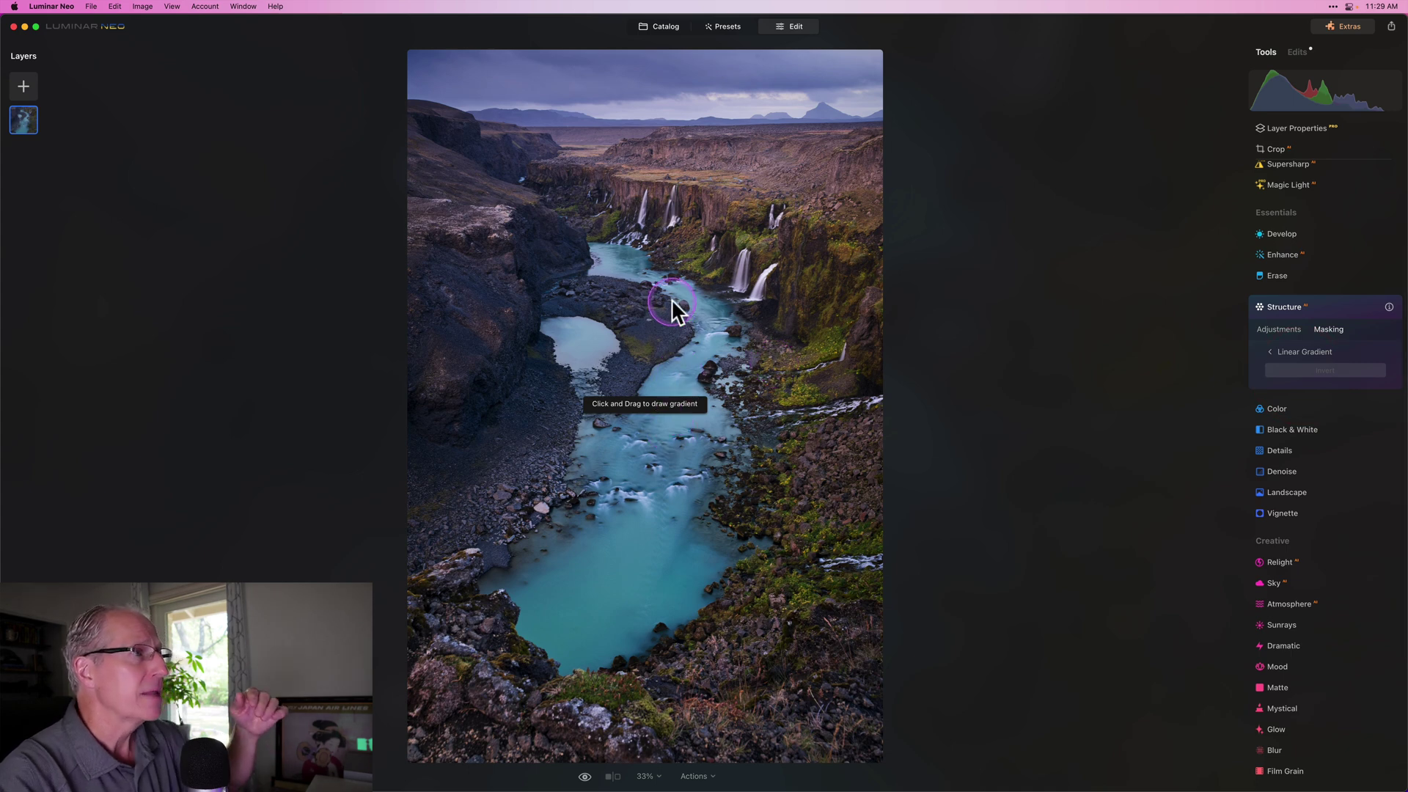
Step: Drag the gradient from the foreground up to the waterfalls, raising its top edge slightly
drag(666, 316, 667, 147)
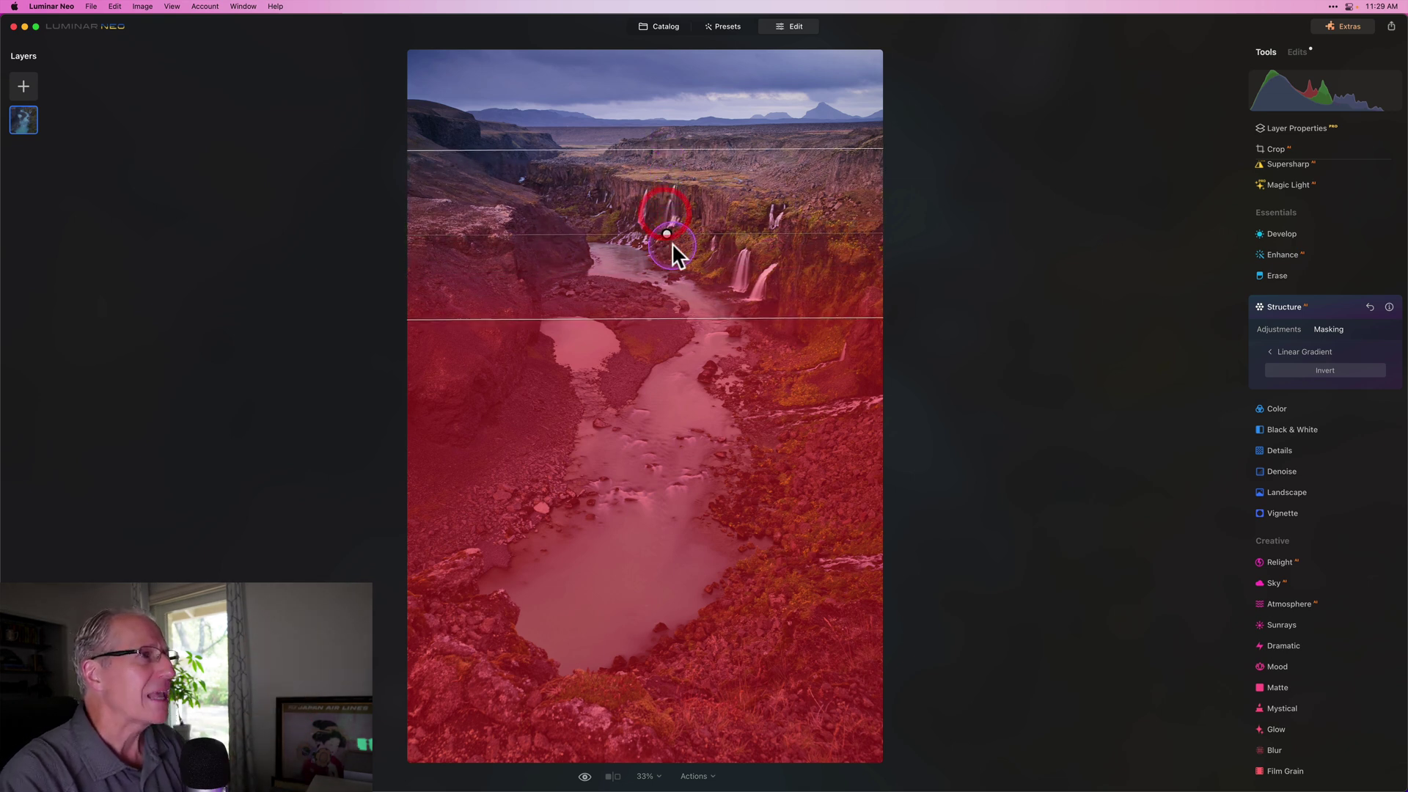
drag(667, 246, 665, 199)
drag(680, 115, 680, 110)
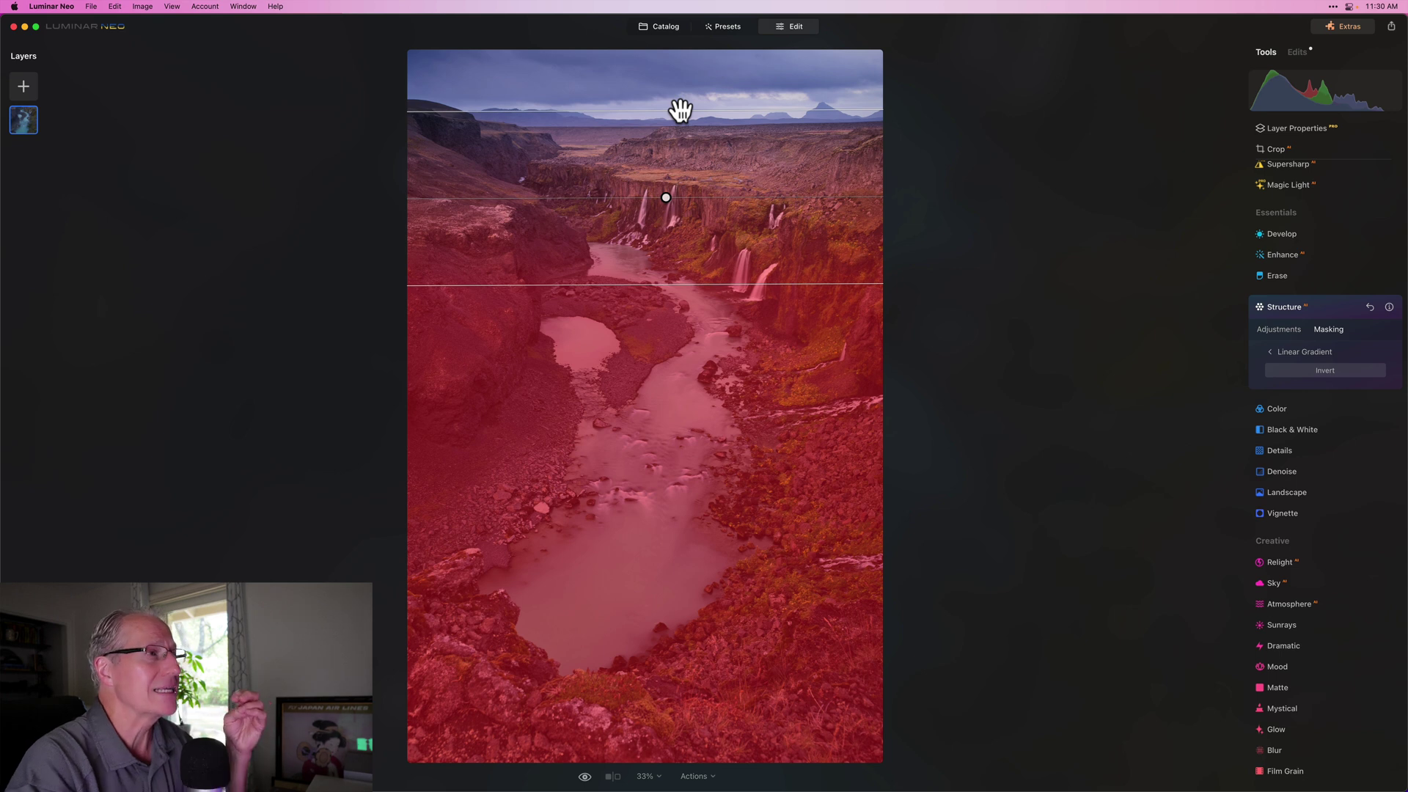
click(639, 487)
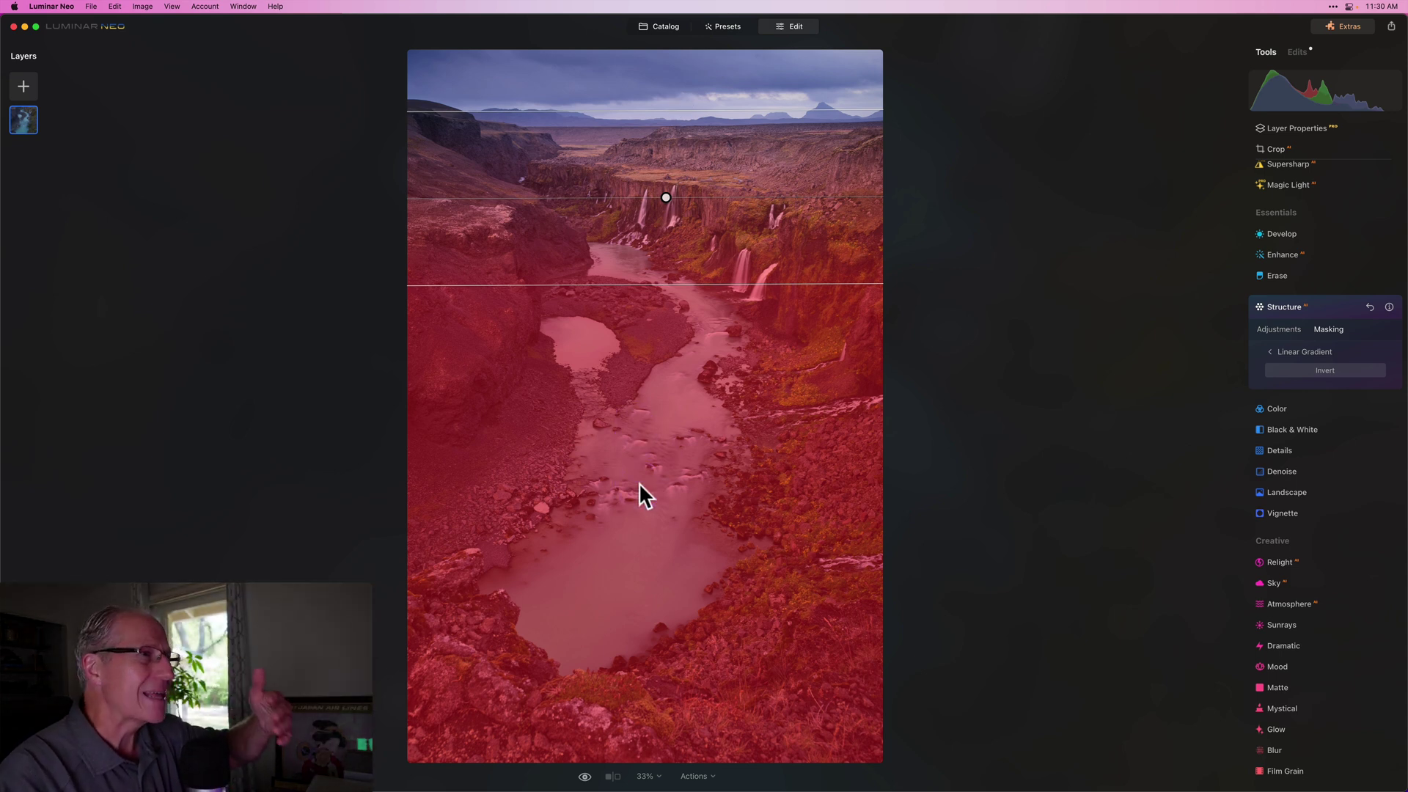
click(645, 649)
click(682, 286)
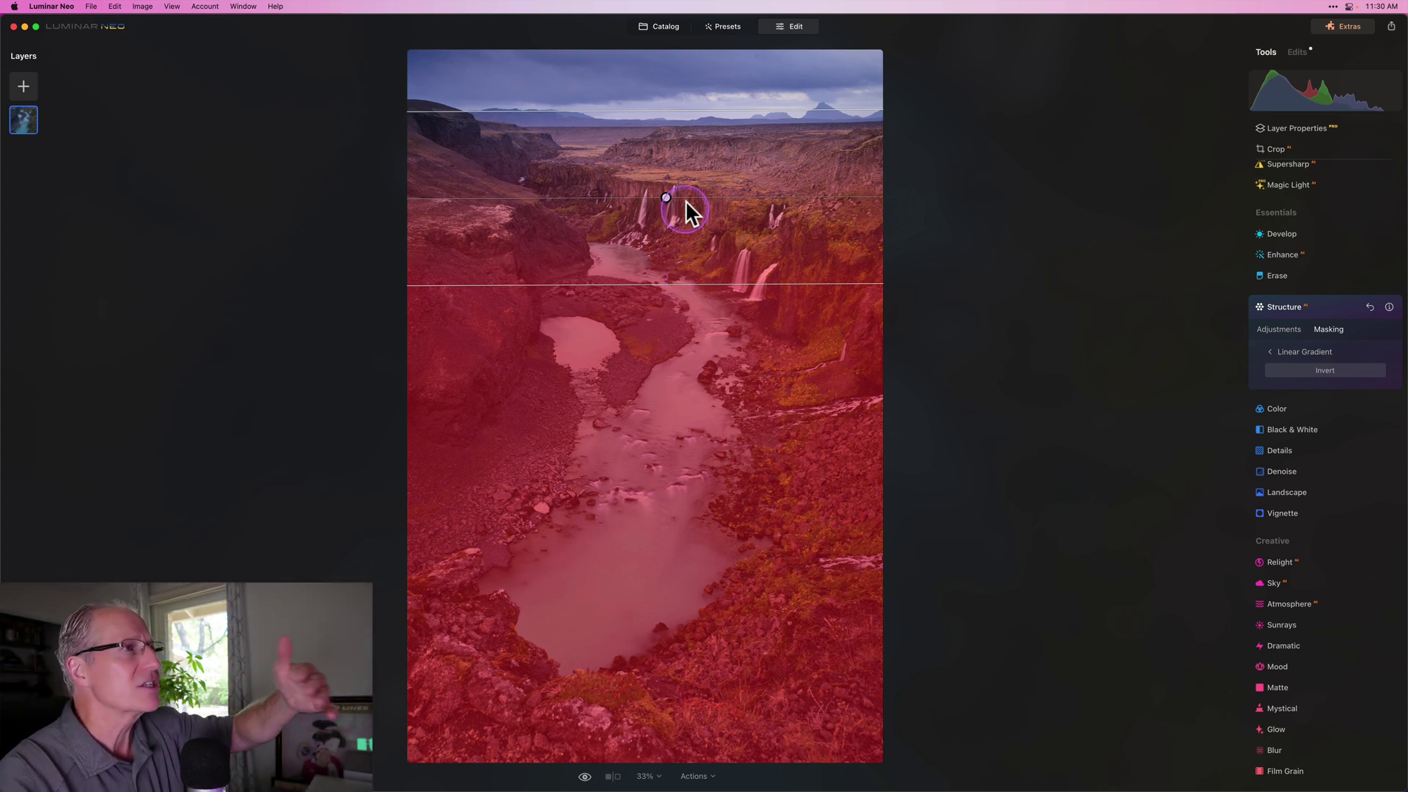
Step: Set the masked Structure Amount to about 22 with Boost at 0, then collapse Structure
click(1289, 329)
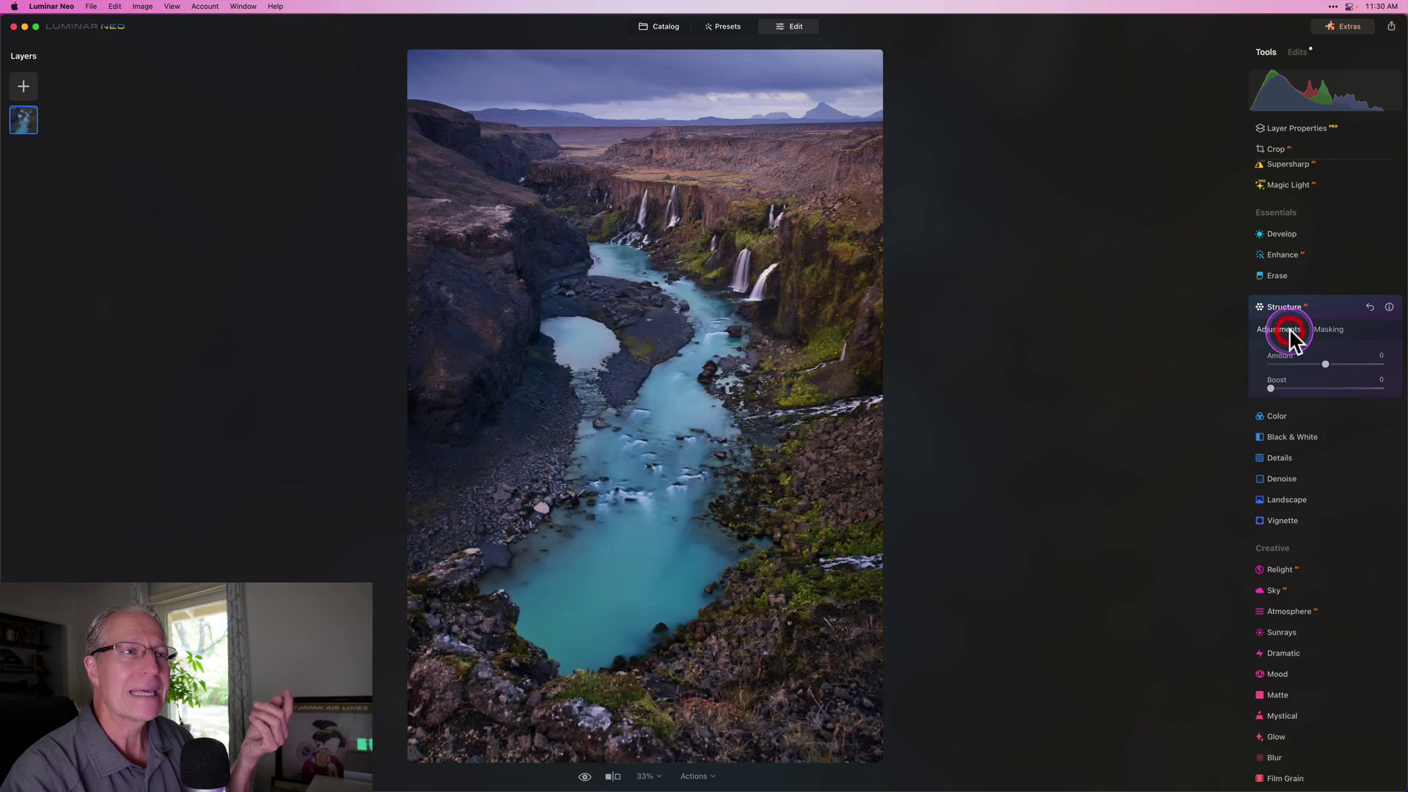
drag(1337, 355, 1339, 361)
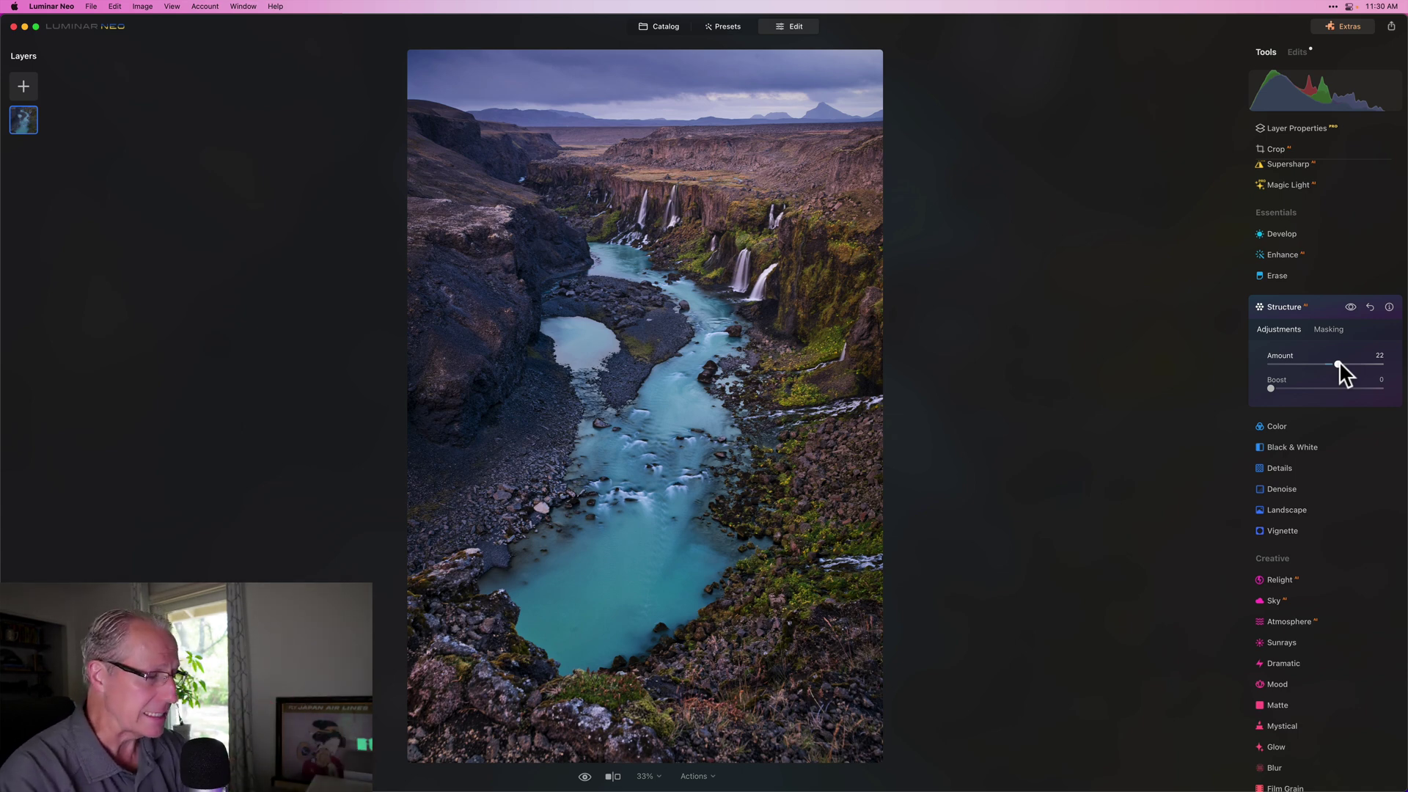
click(1313, 310)
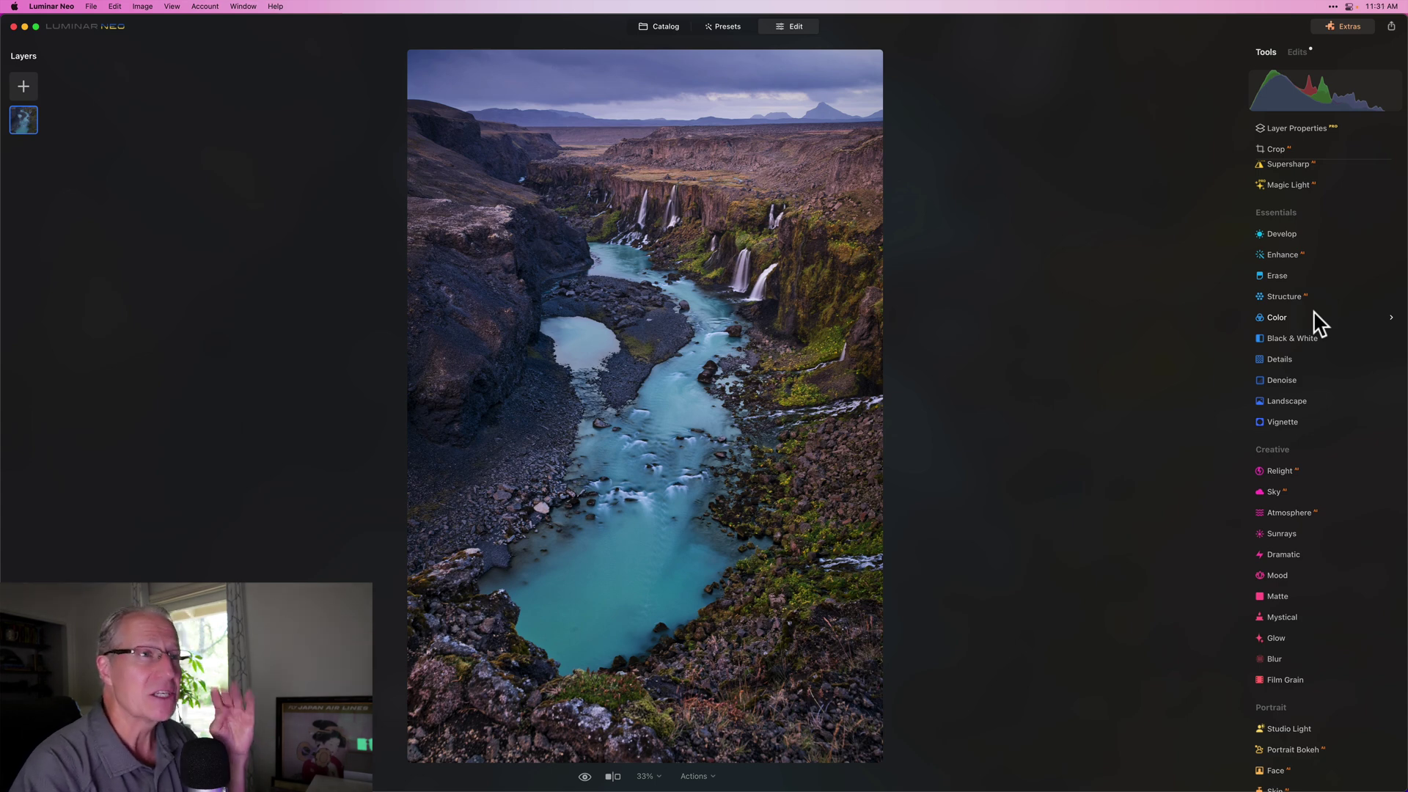
Step: Give Enhance a radial gradient mask over the river and invert it
click(1285, 256)
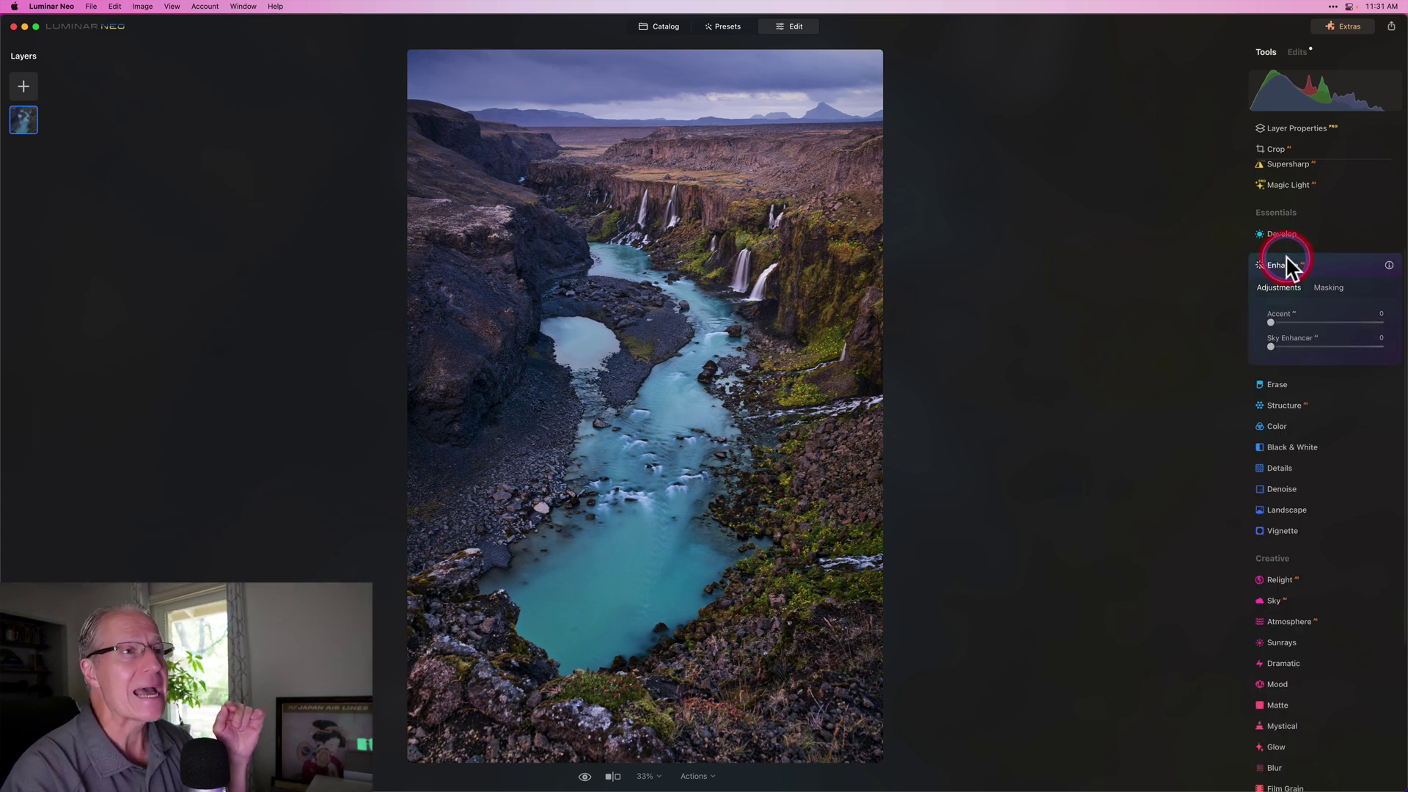
click(1331, 287)
click(1295, 346)
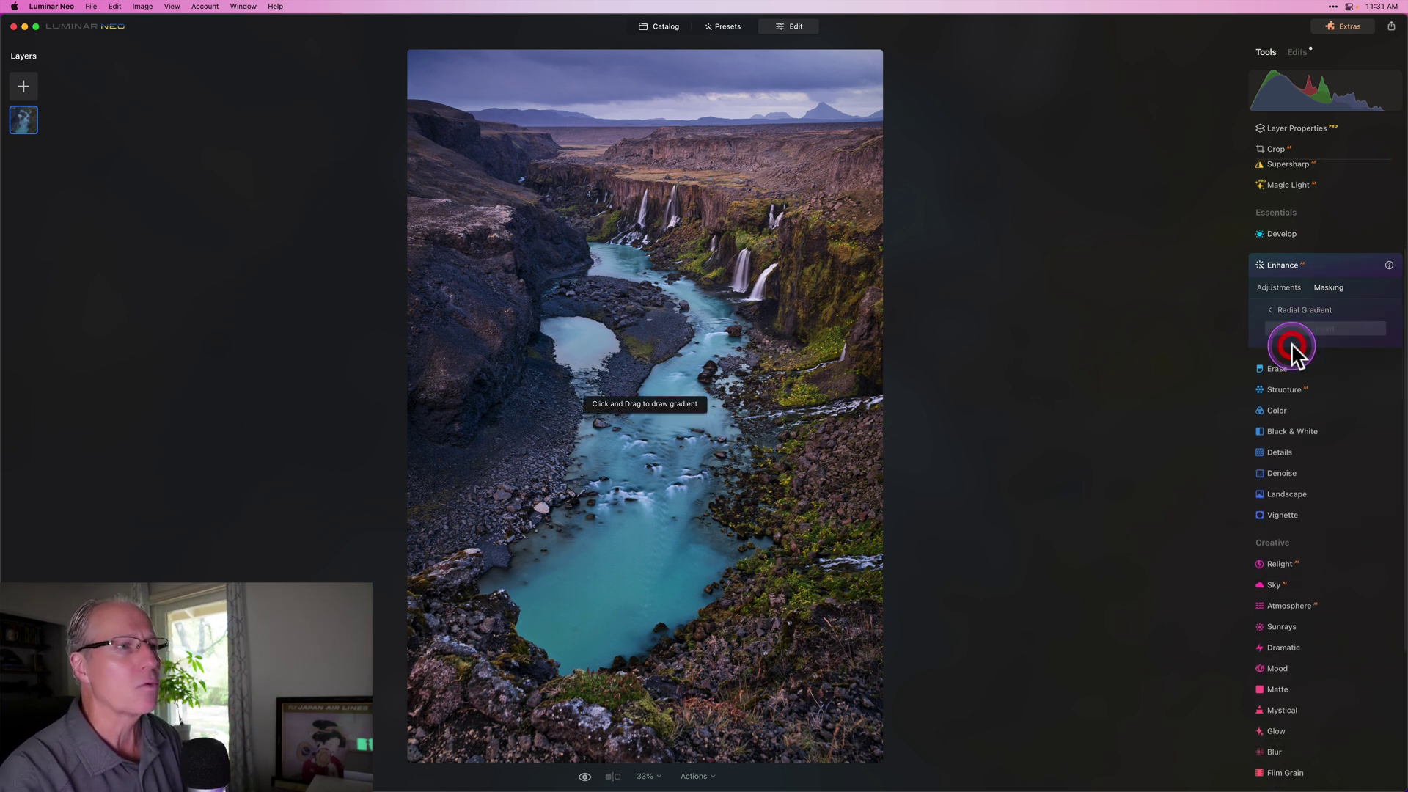
click(673, 433)
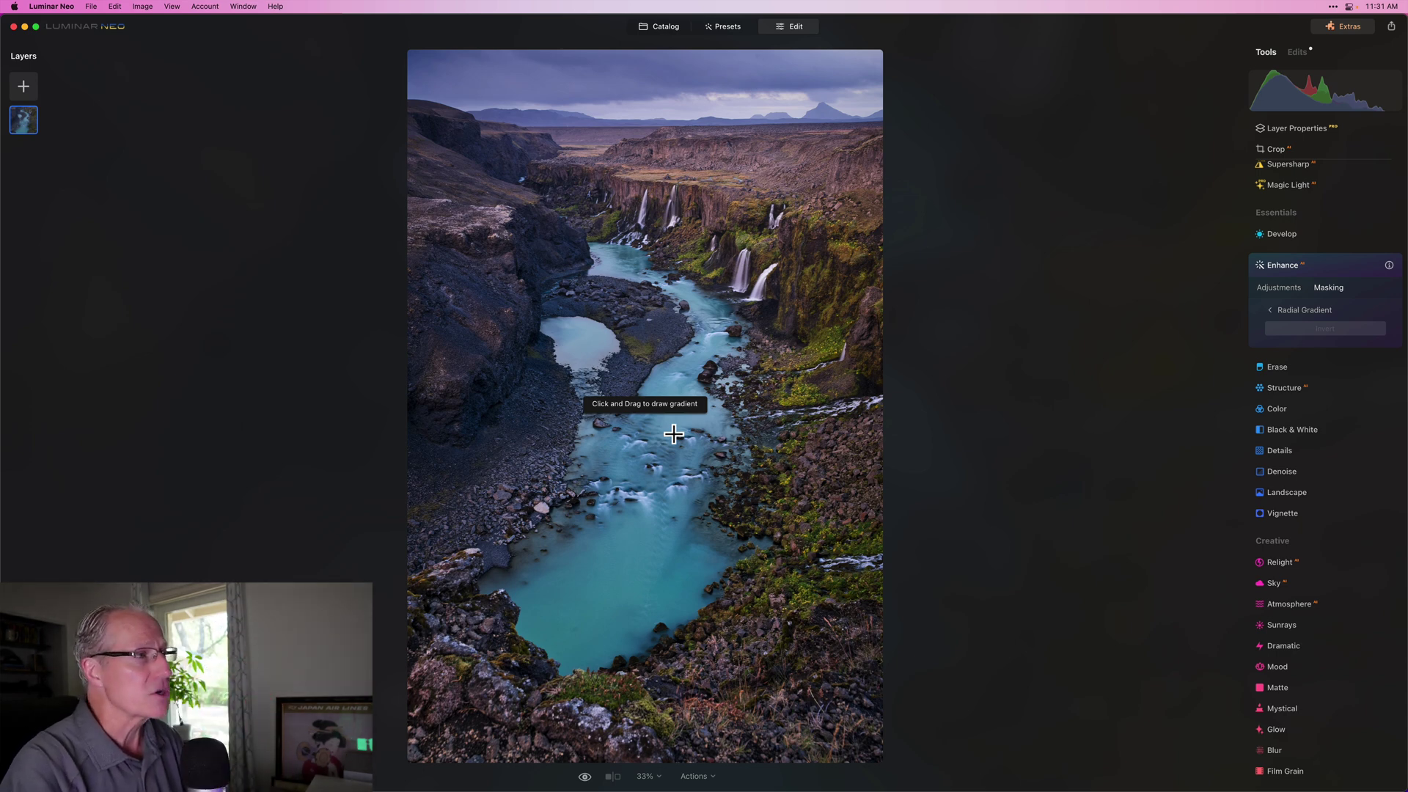
drag(673, 433, 713, 506)
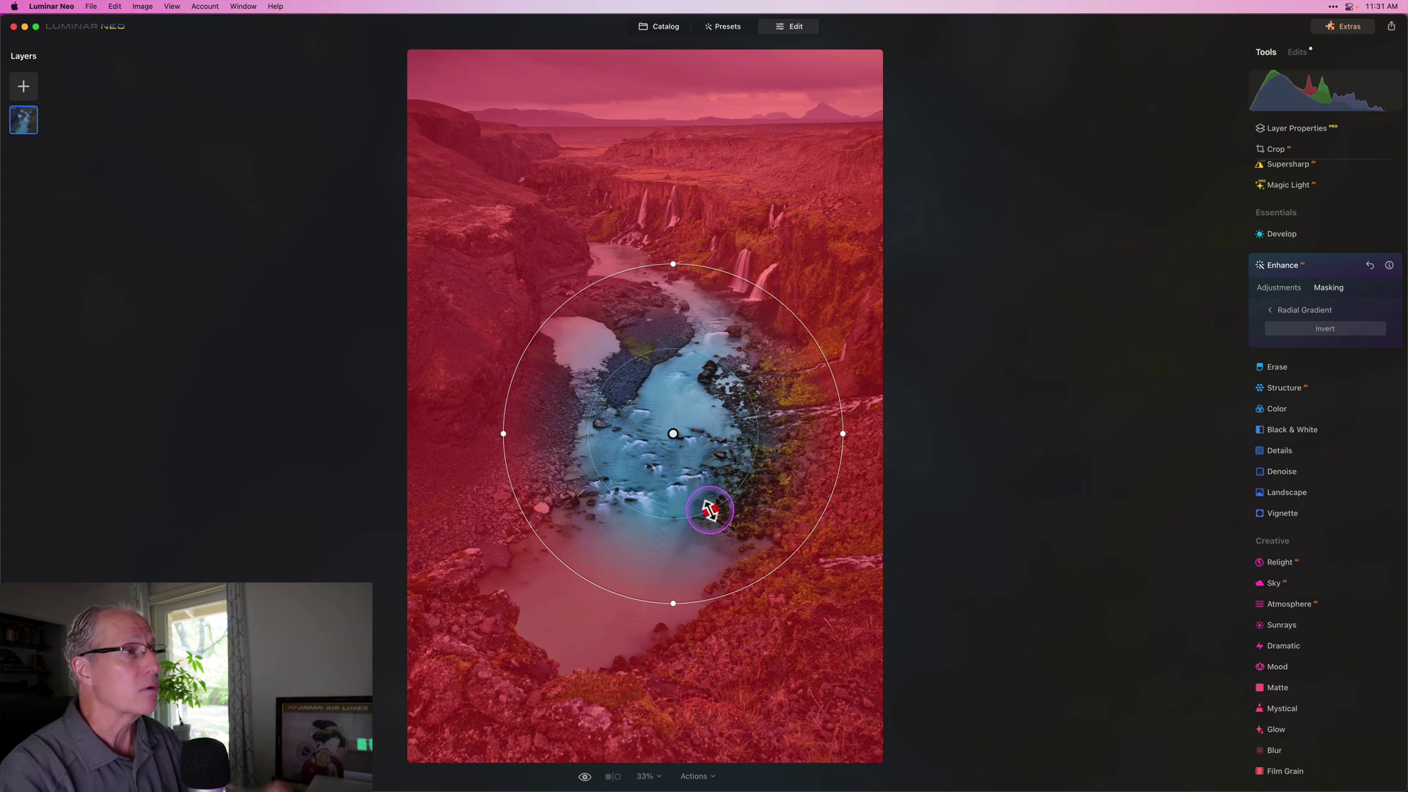
click(1327, 329)
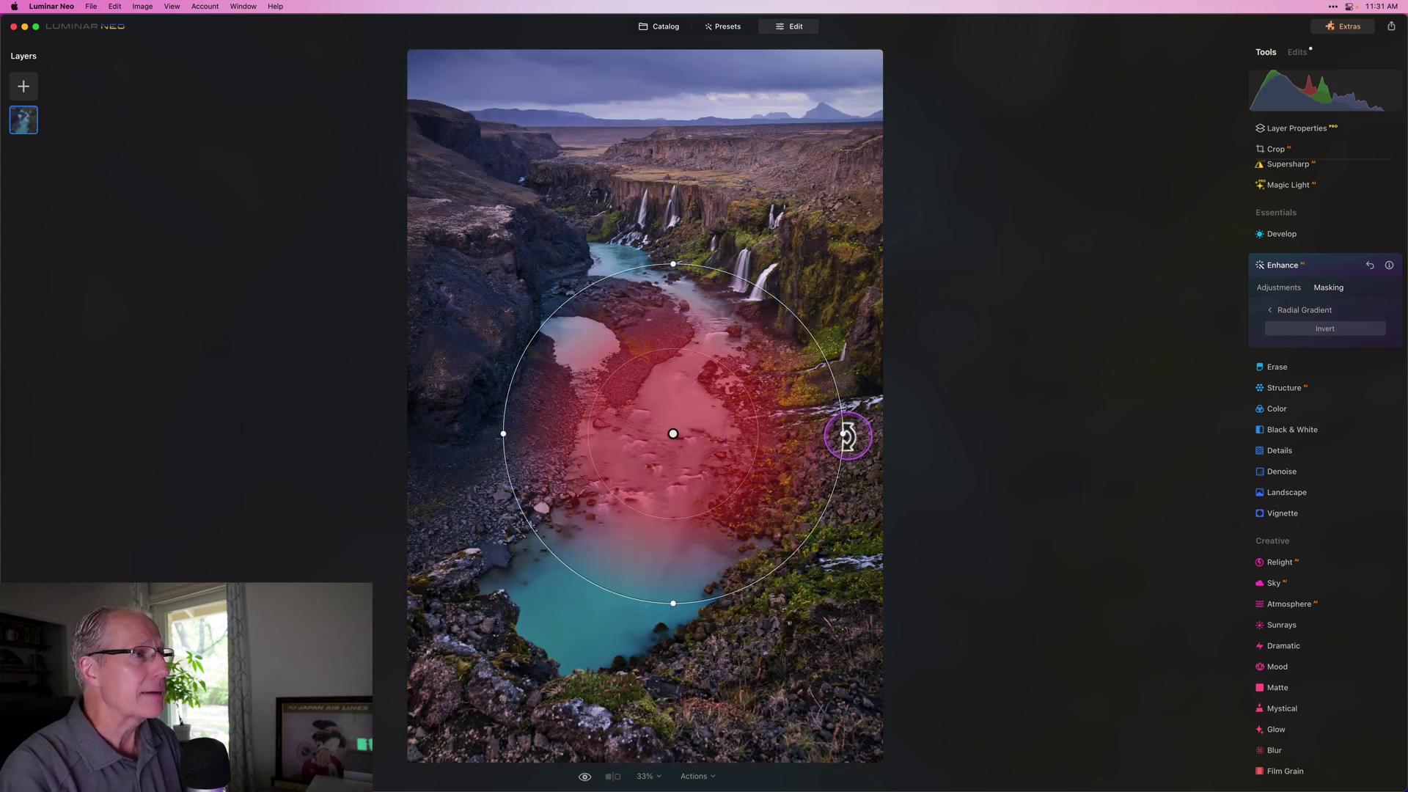
Step: Reshape the radial gradient into a tall, rotated ellipse following the river
drag(844, 434, 803, 432)
drag(817, 355, 825, 397)
drag(729, 371, 760, 340)
drag(477, 376, 504, 383)
drag(642, 561, 640, 590)
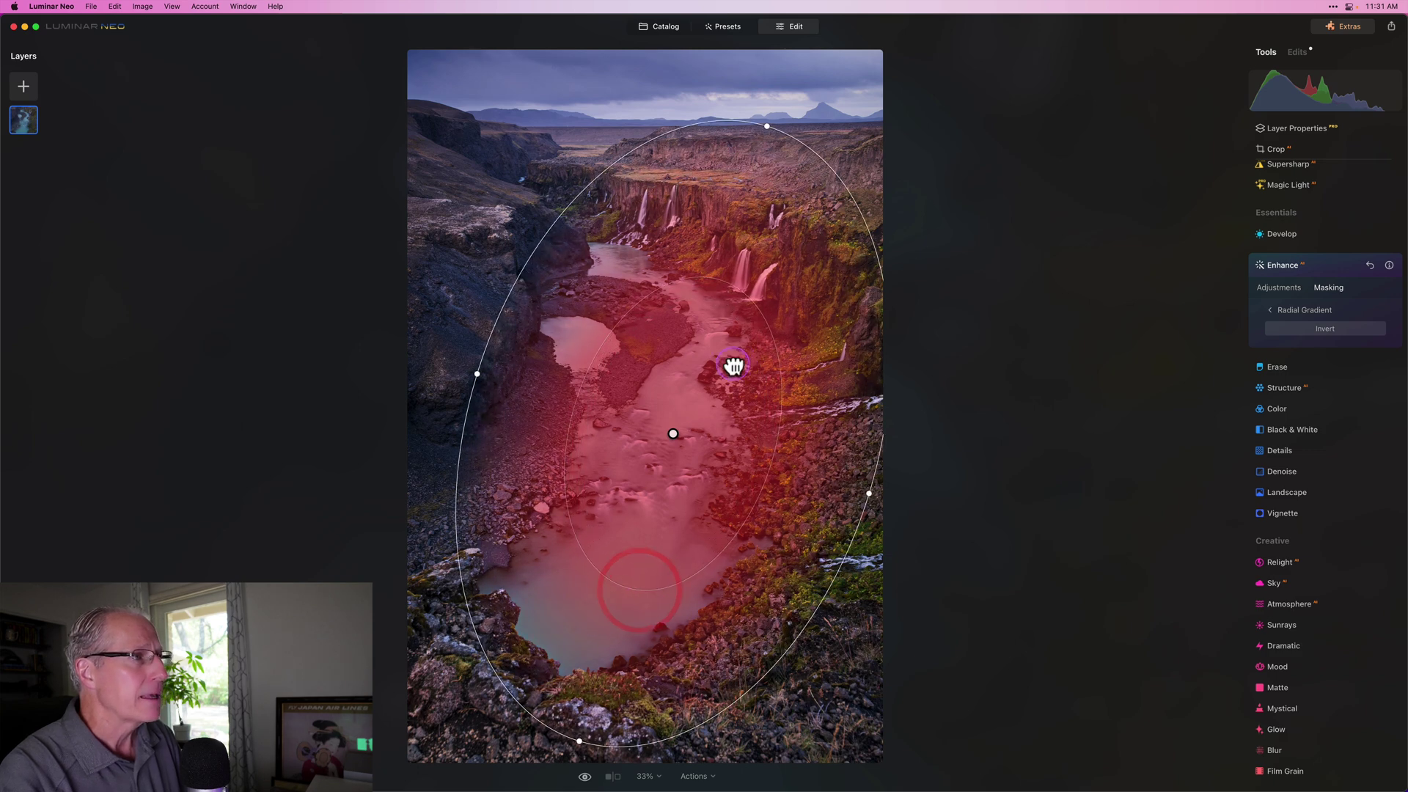
mouse_move(733, 366)
mouse_down()
mouse_move(726, 404)
mouse_move(734, 386)
mouse_up()
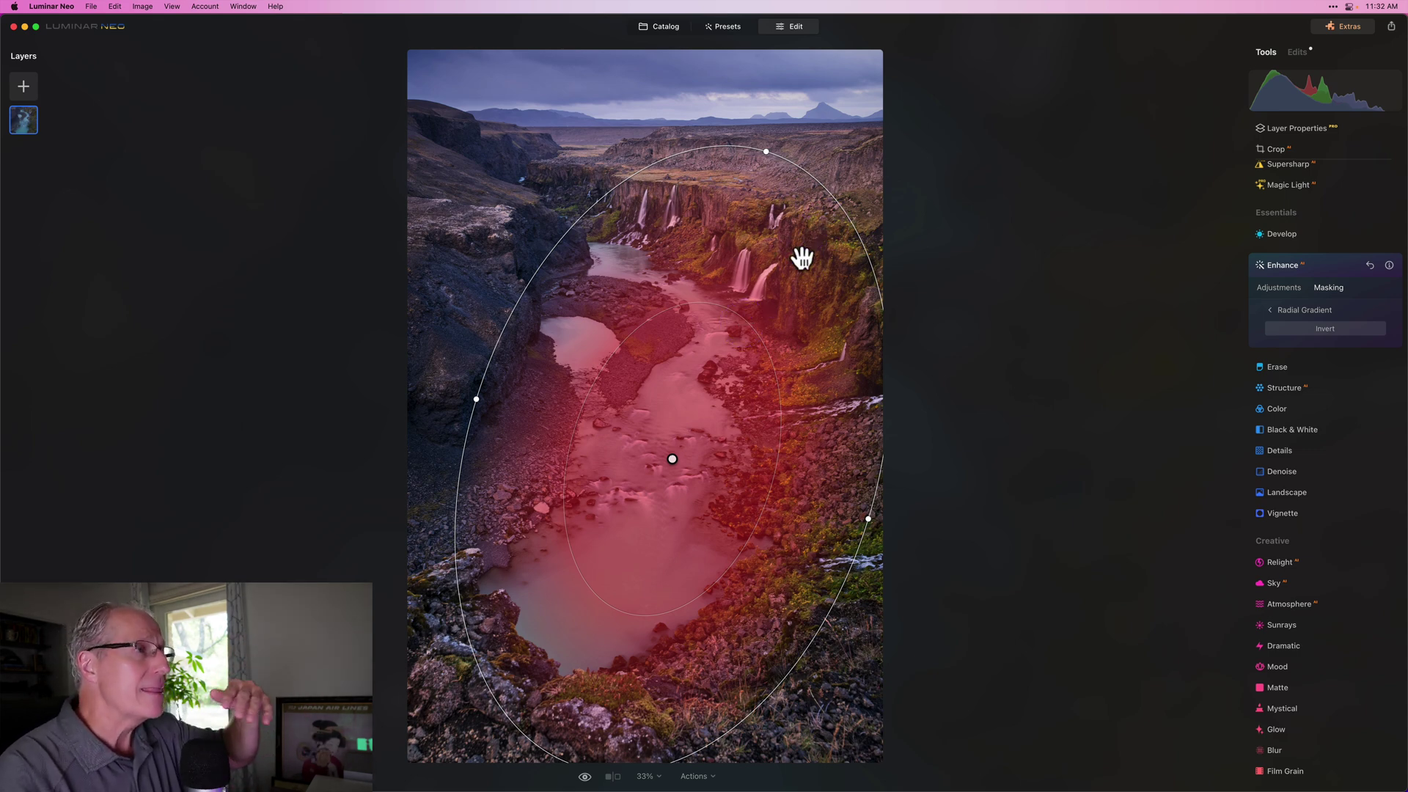
Step: Set Enhance Accent to 20, compare with the effect toggled off, then collapse Enhance
click(1276, 289)
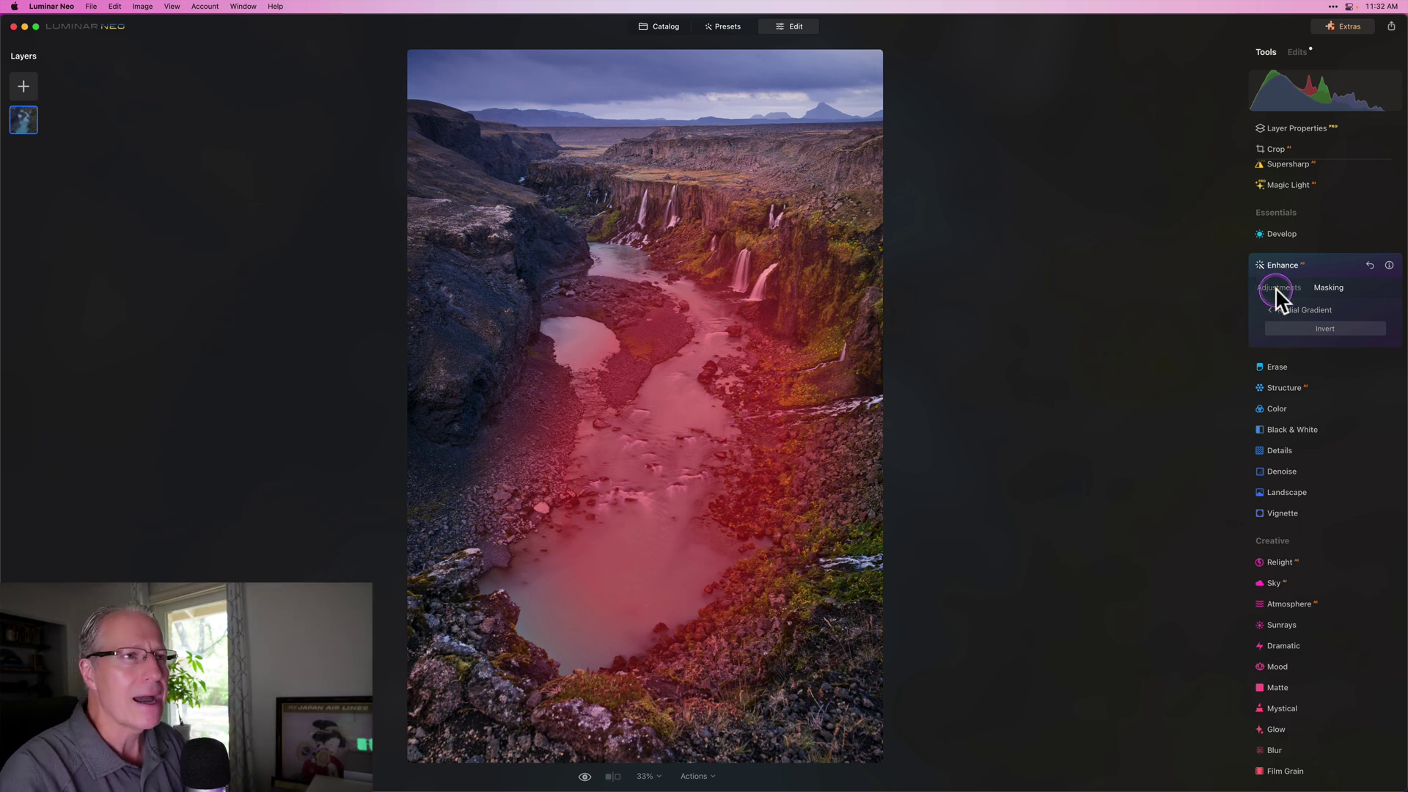
click(1292, 317)
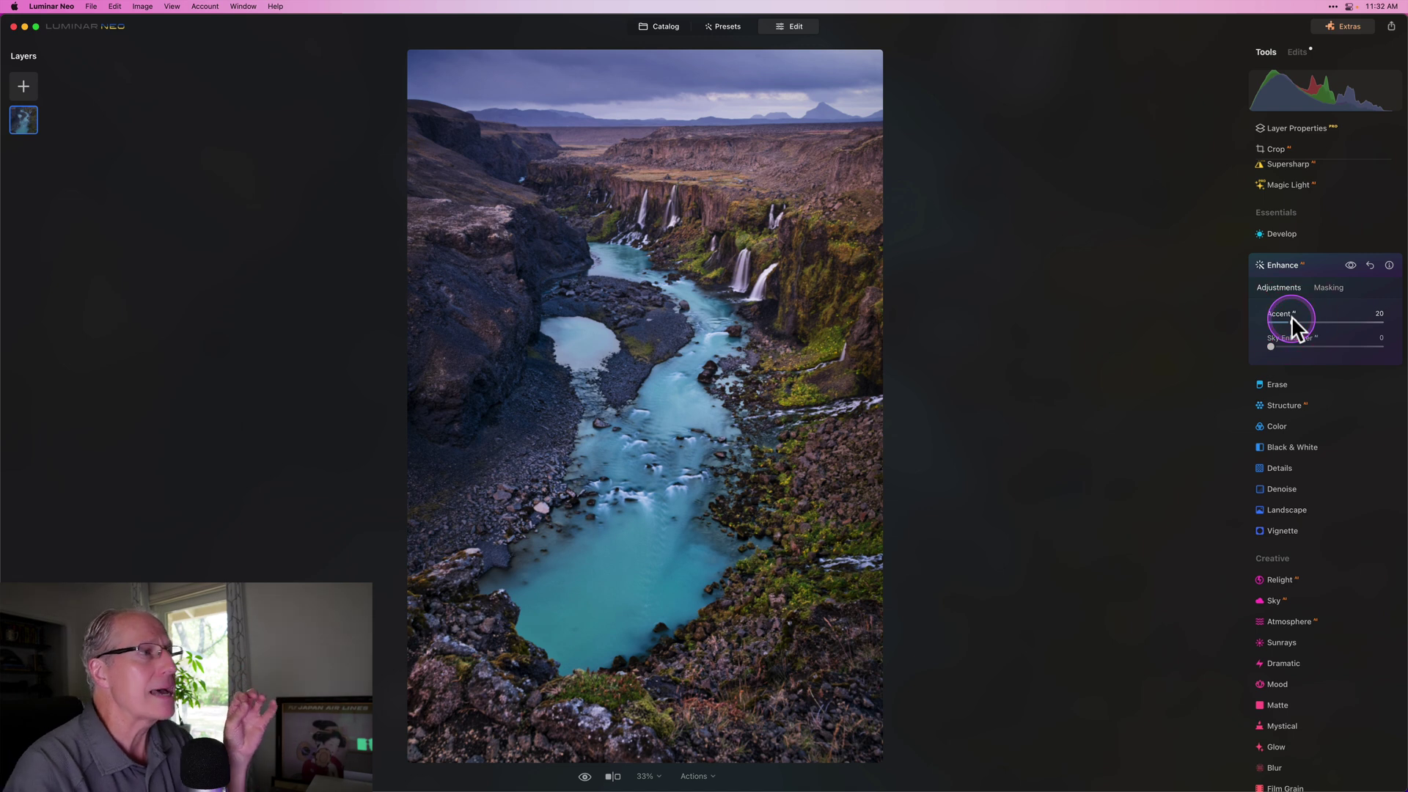
click(1350, 265)
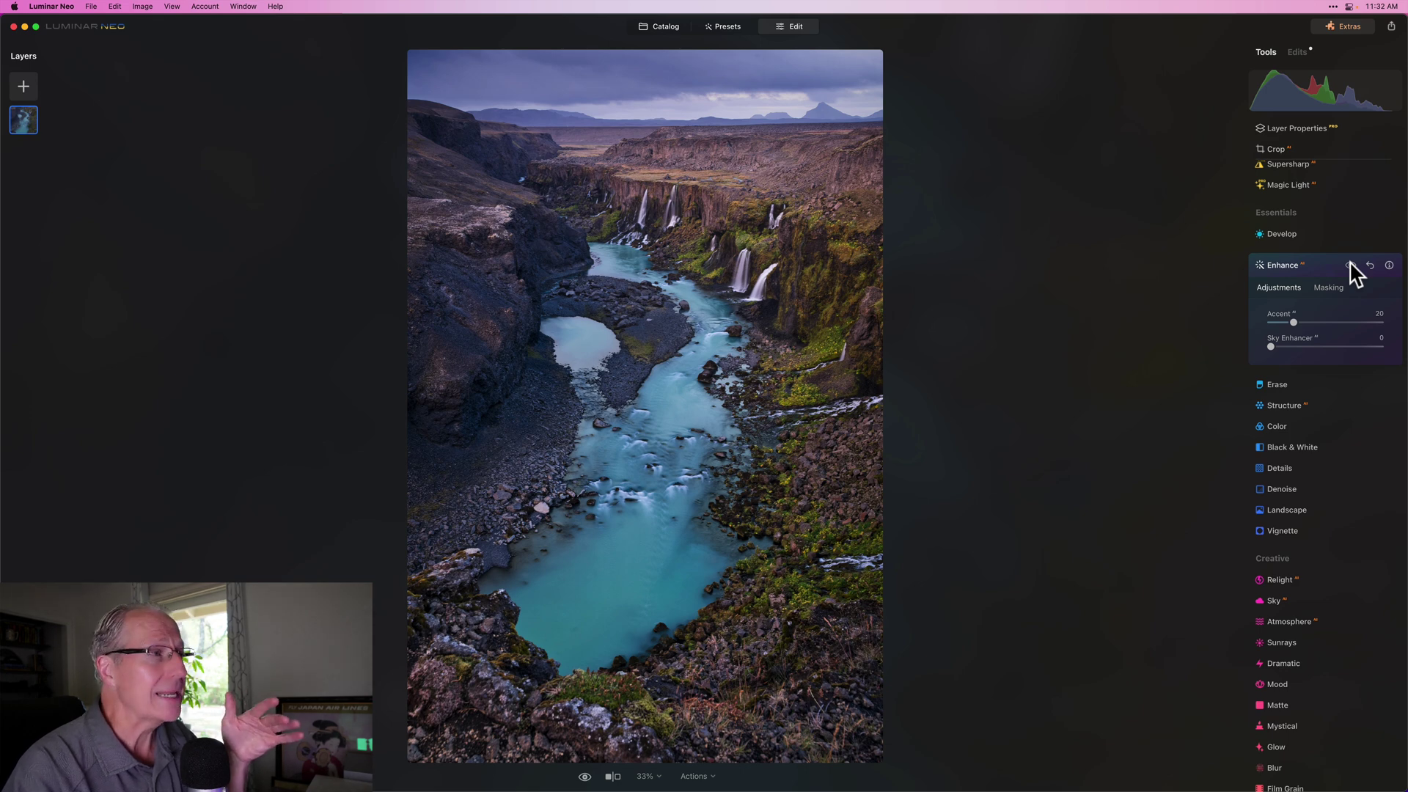
click(1349, 262)
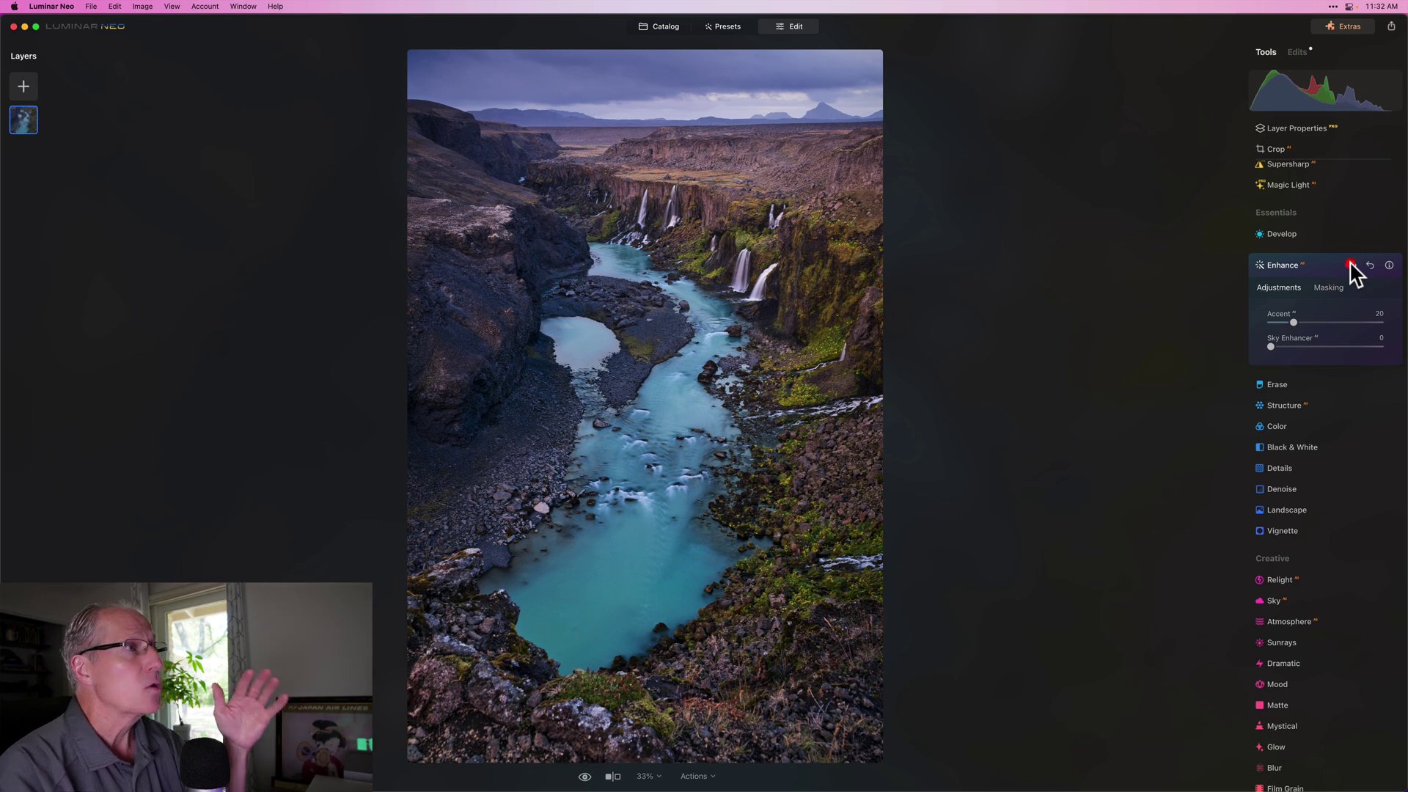
click(1349, 261)
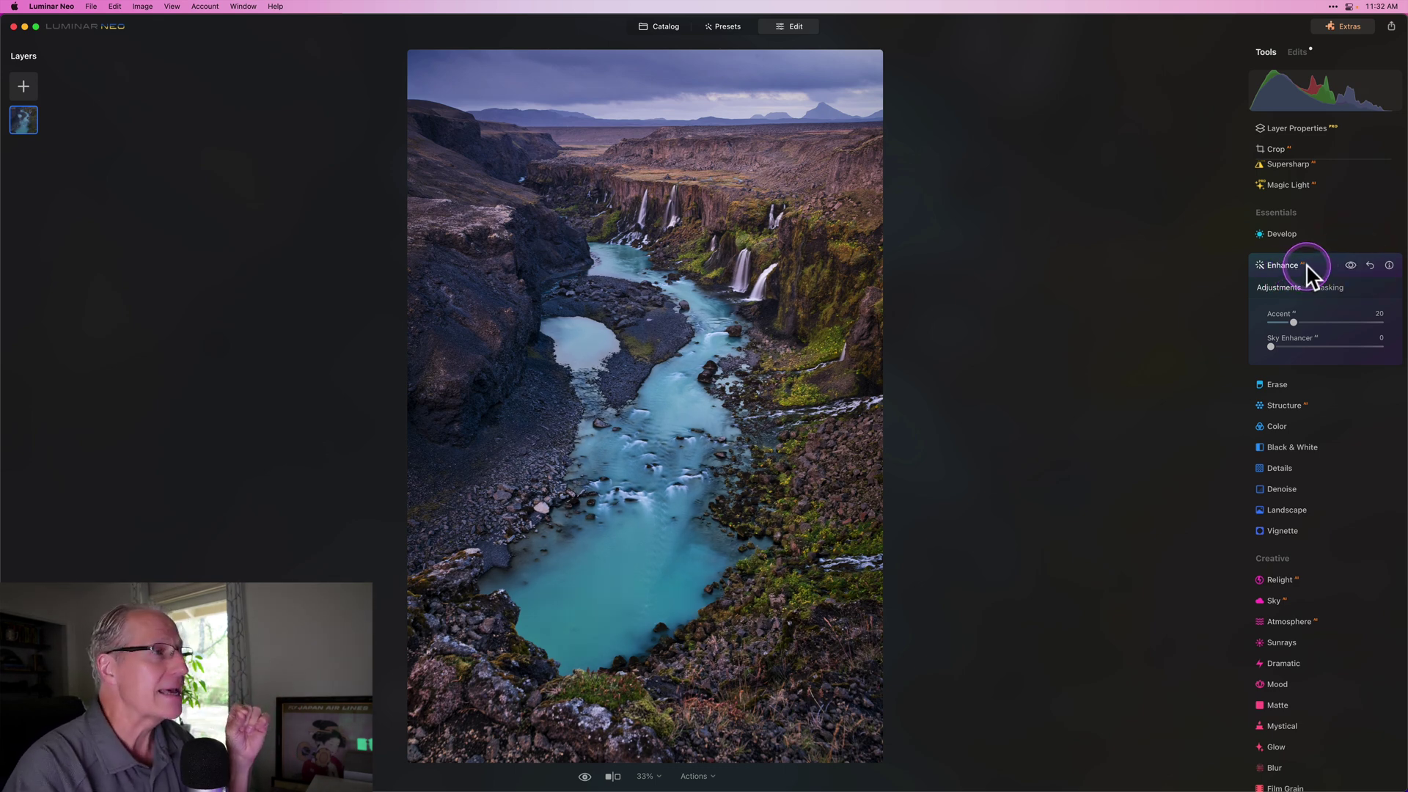
click(1306, 264)
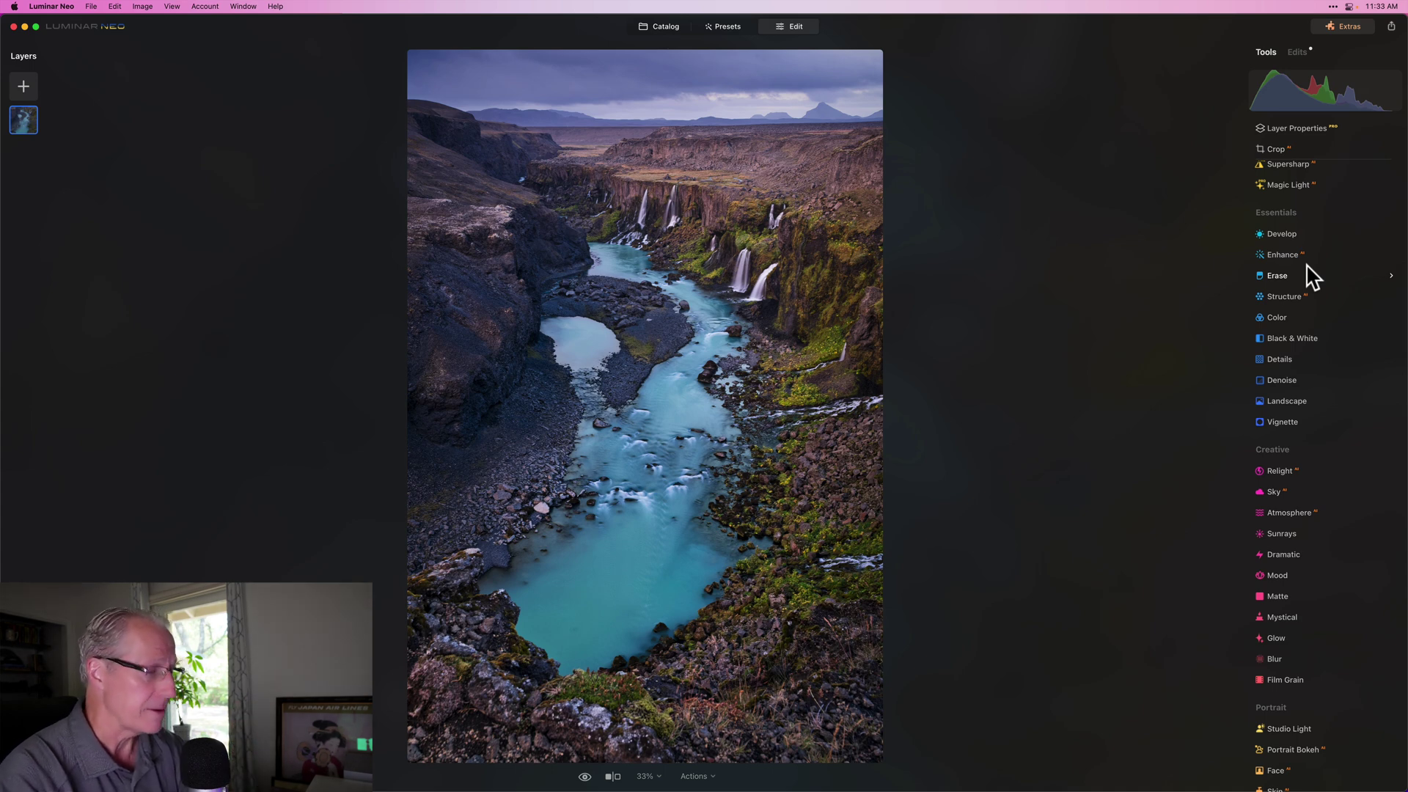
Step: In Color, switch the HSL sliders to Hue and shift Yellow toward green at 65
click(1238, 345)
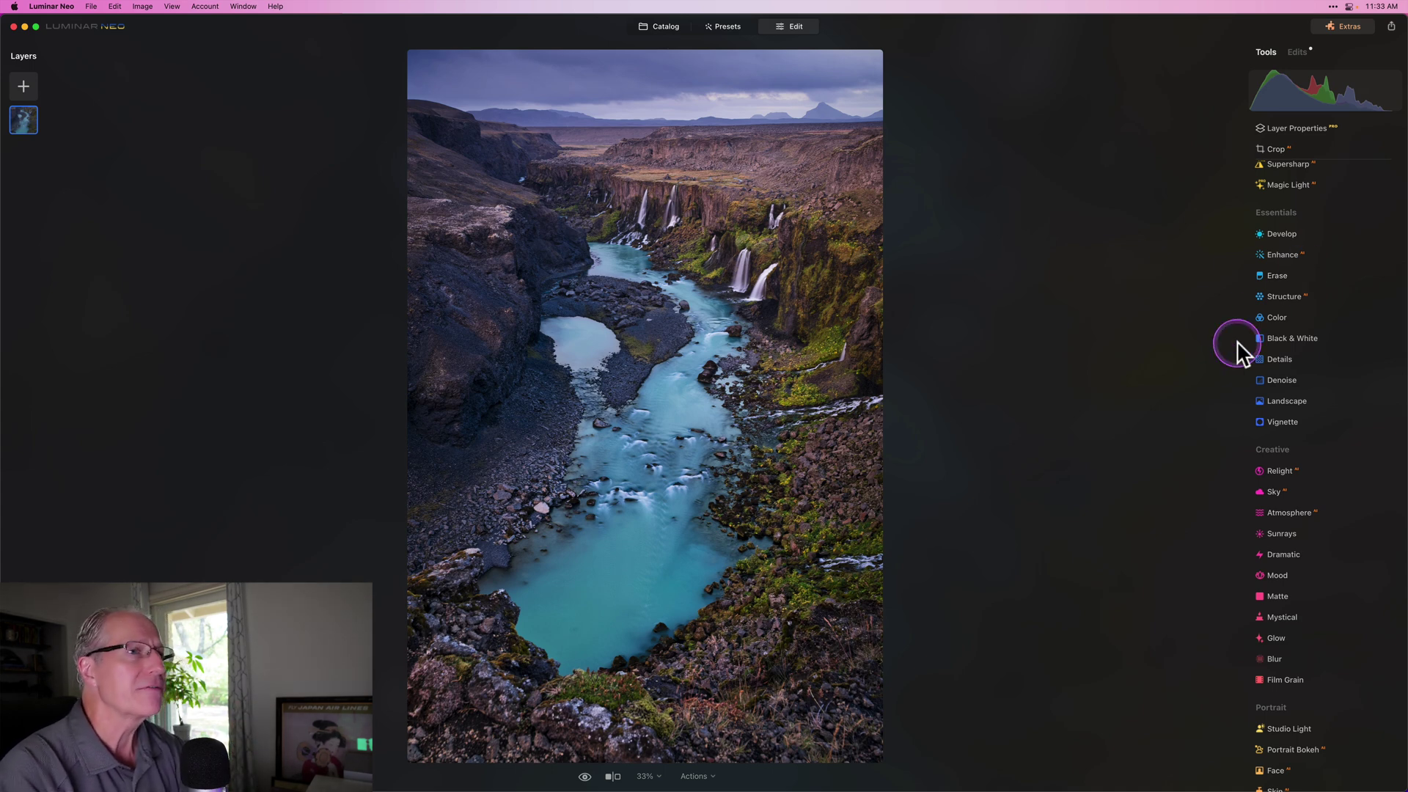
click(1289, 321)
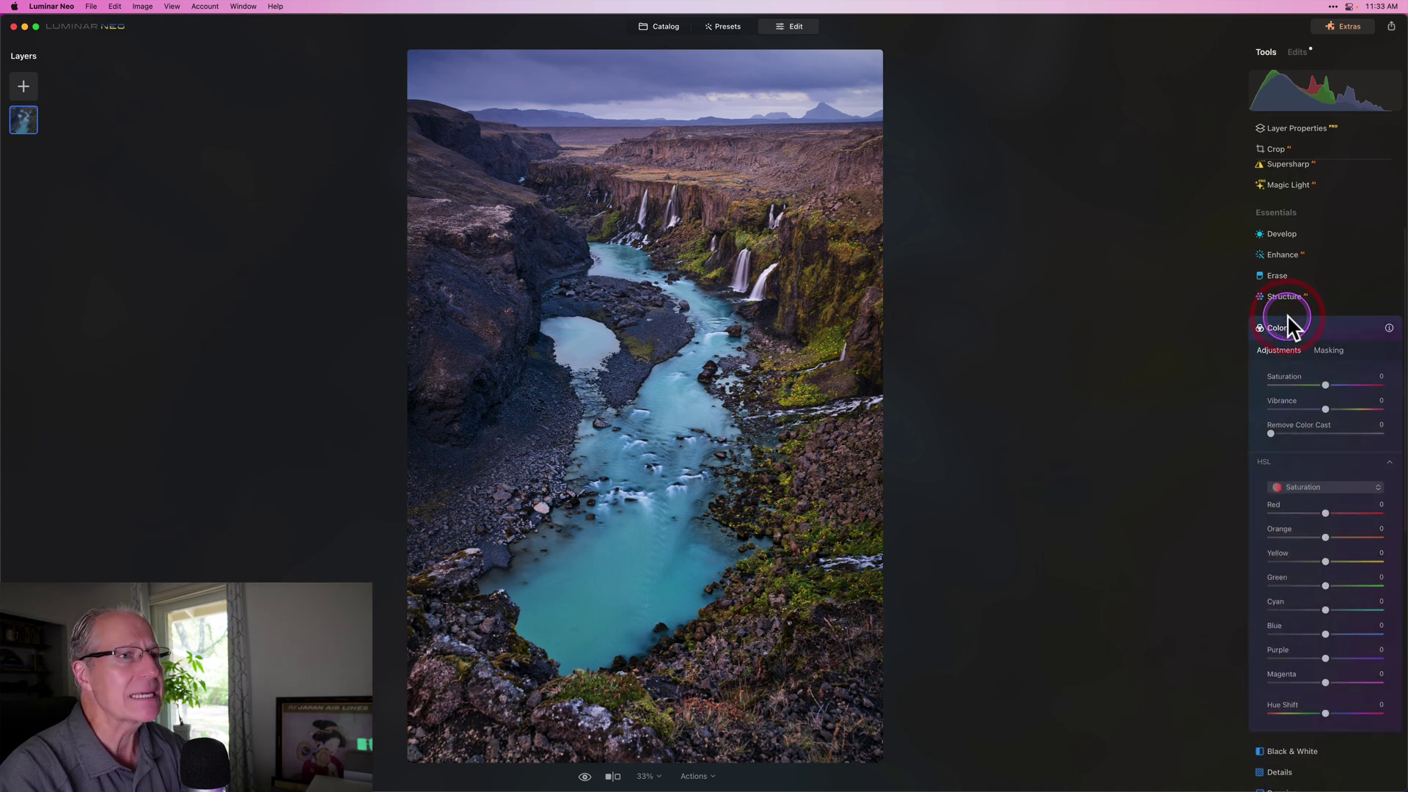
click(1314, 393)
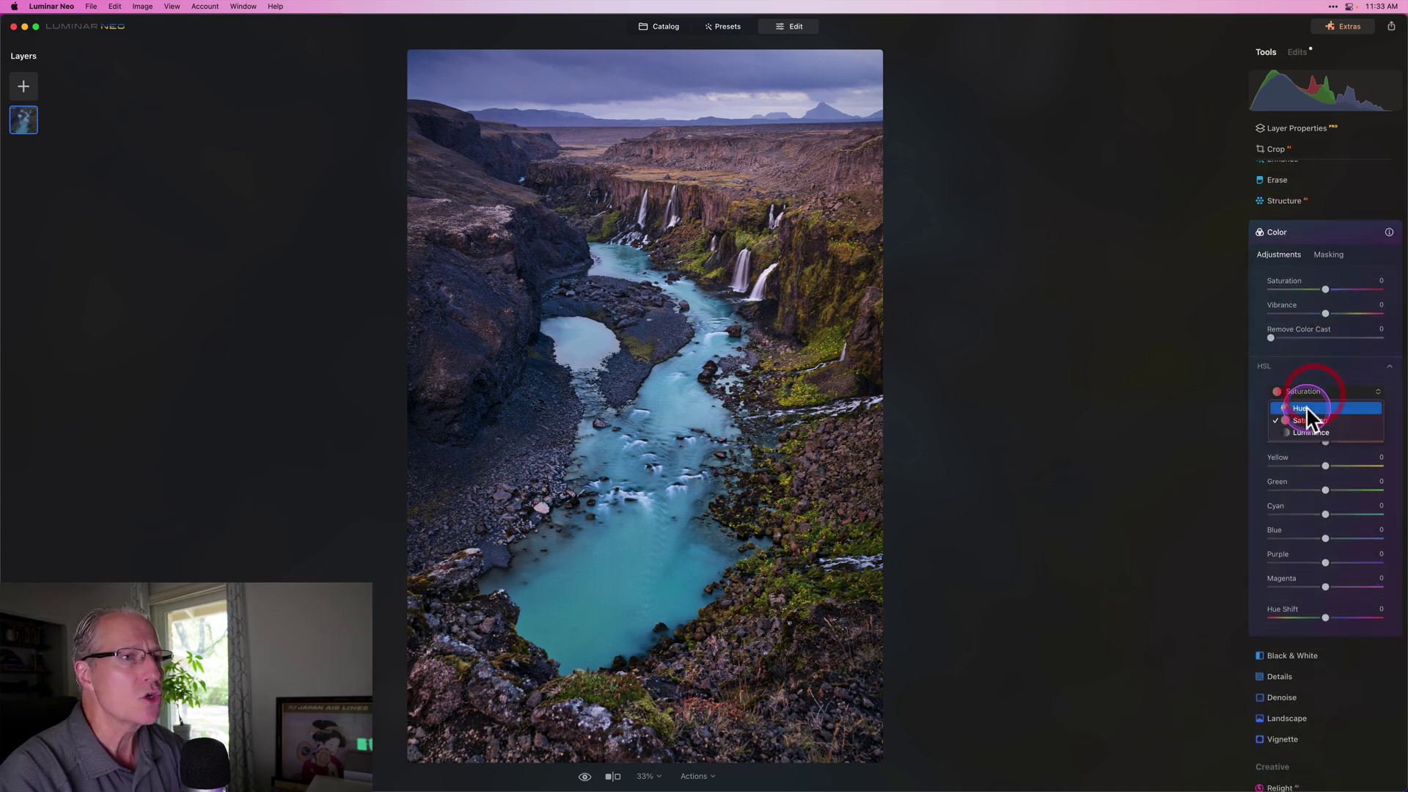
click(1305, 407)
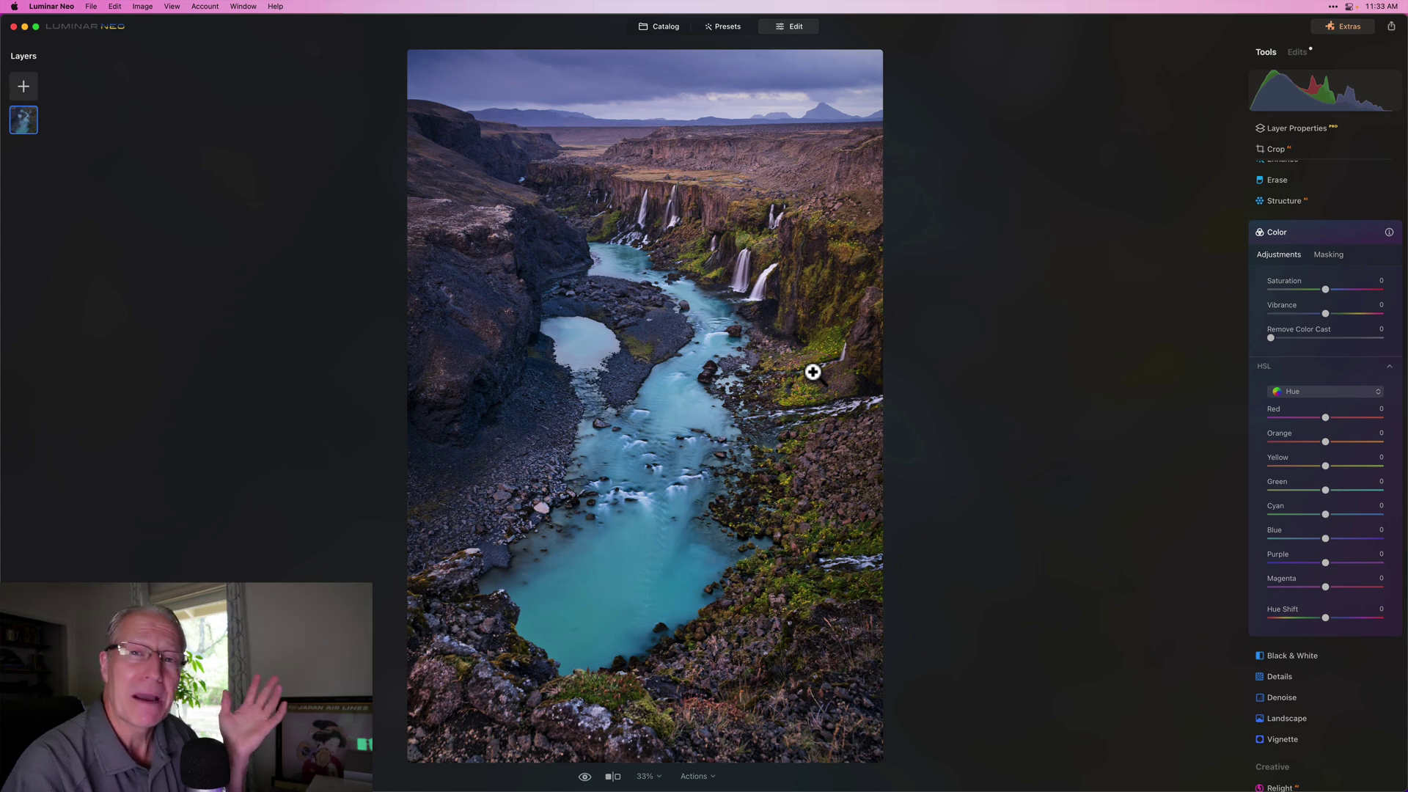
click(946, 444)
click(1312, 476)
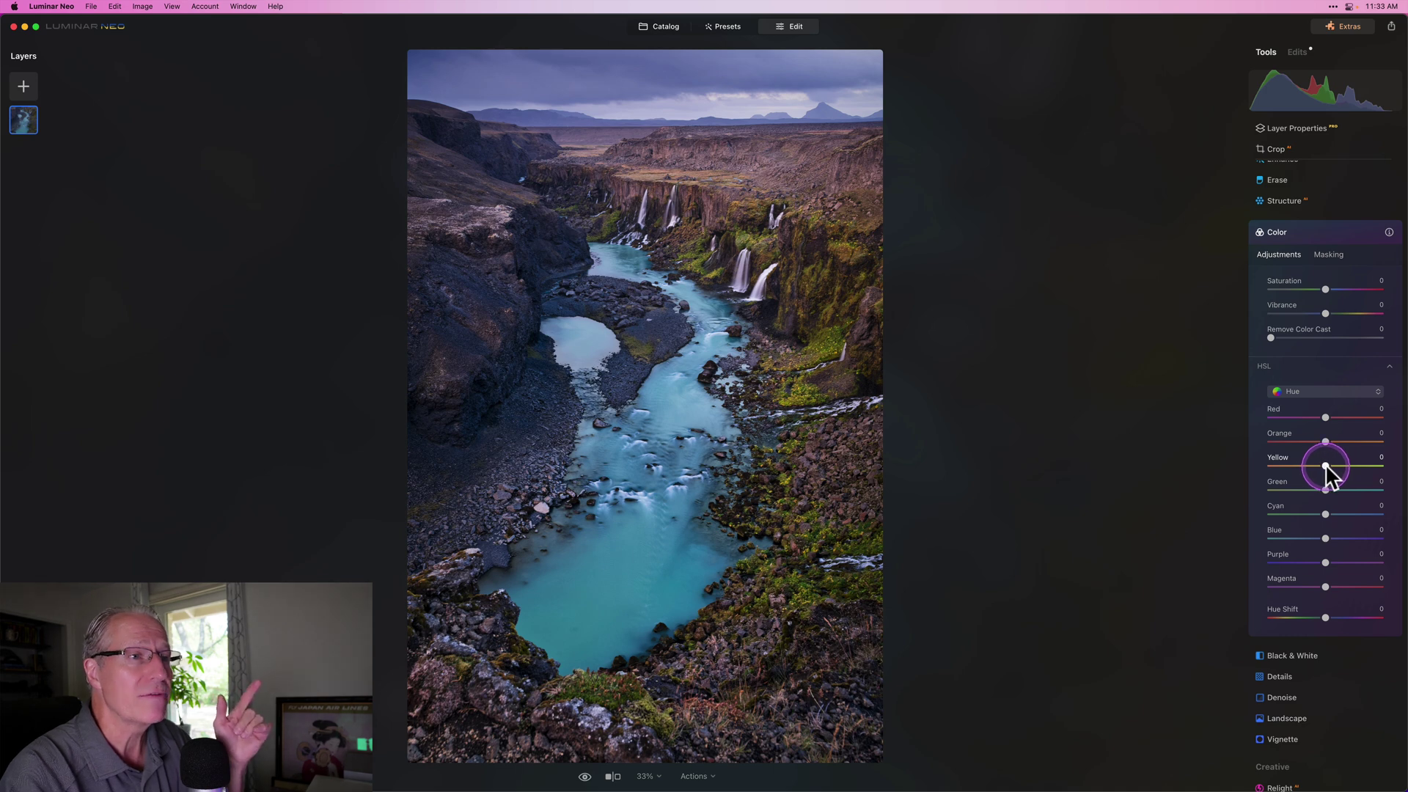
drag(1325, 465, 1336, 465)
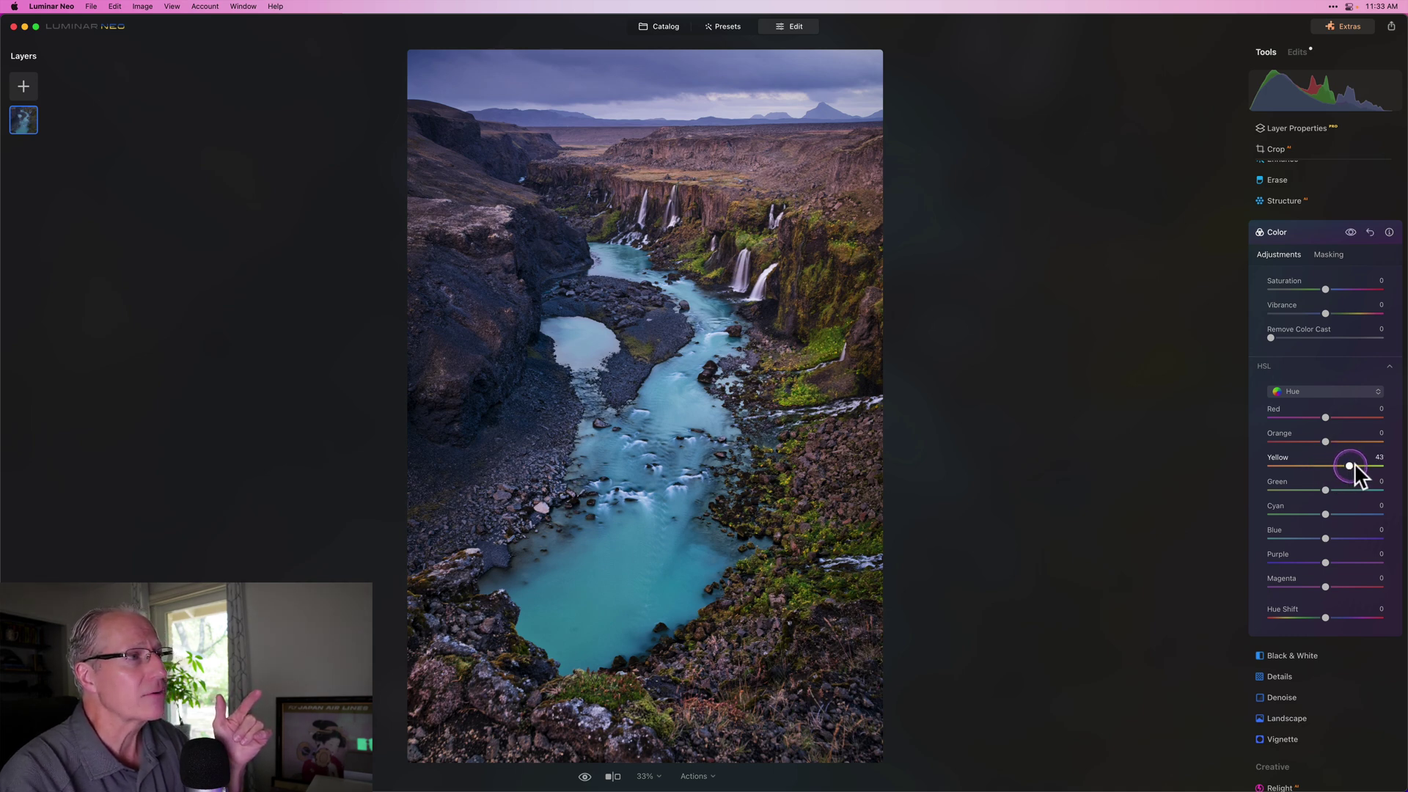
click(1362, 464)
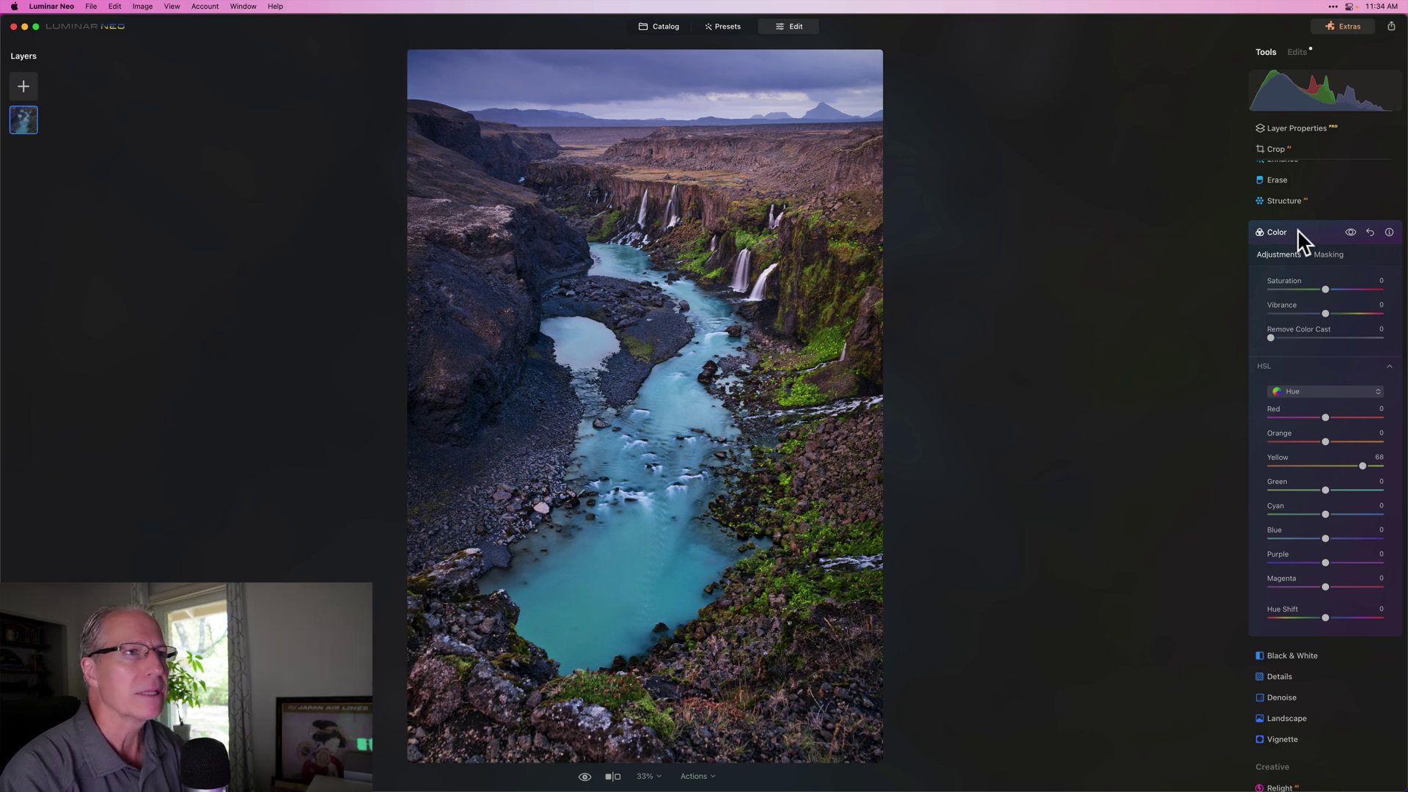
Step: Reopen the Color tool and choose a Brush mask
click(1297, 230)
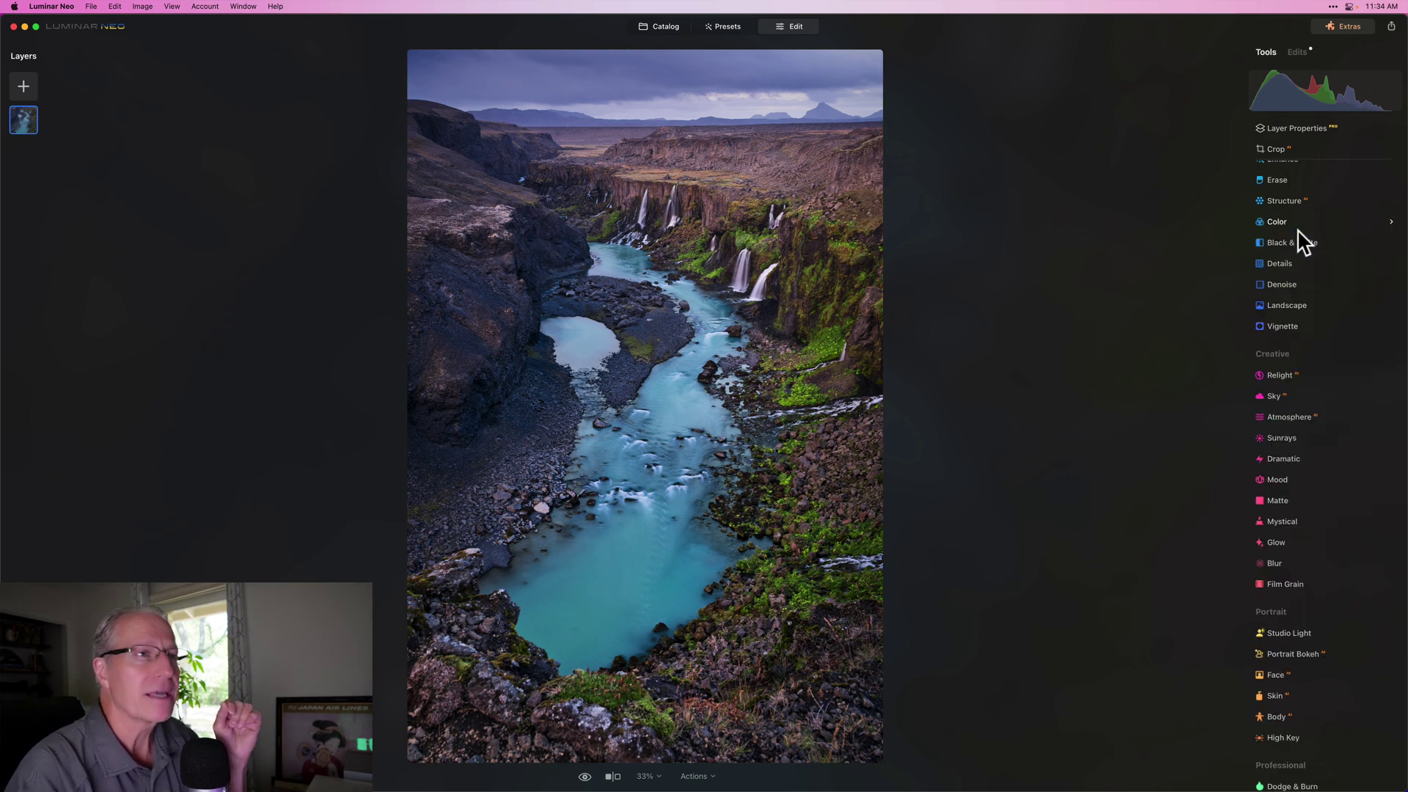
scroll(1298, 233, up, 1)
click(1292, 243)
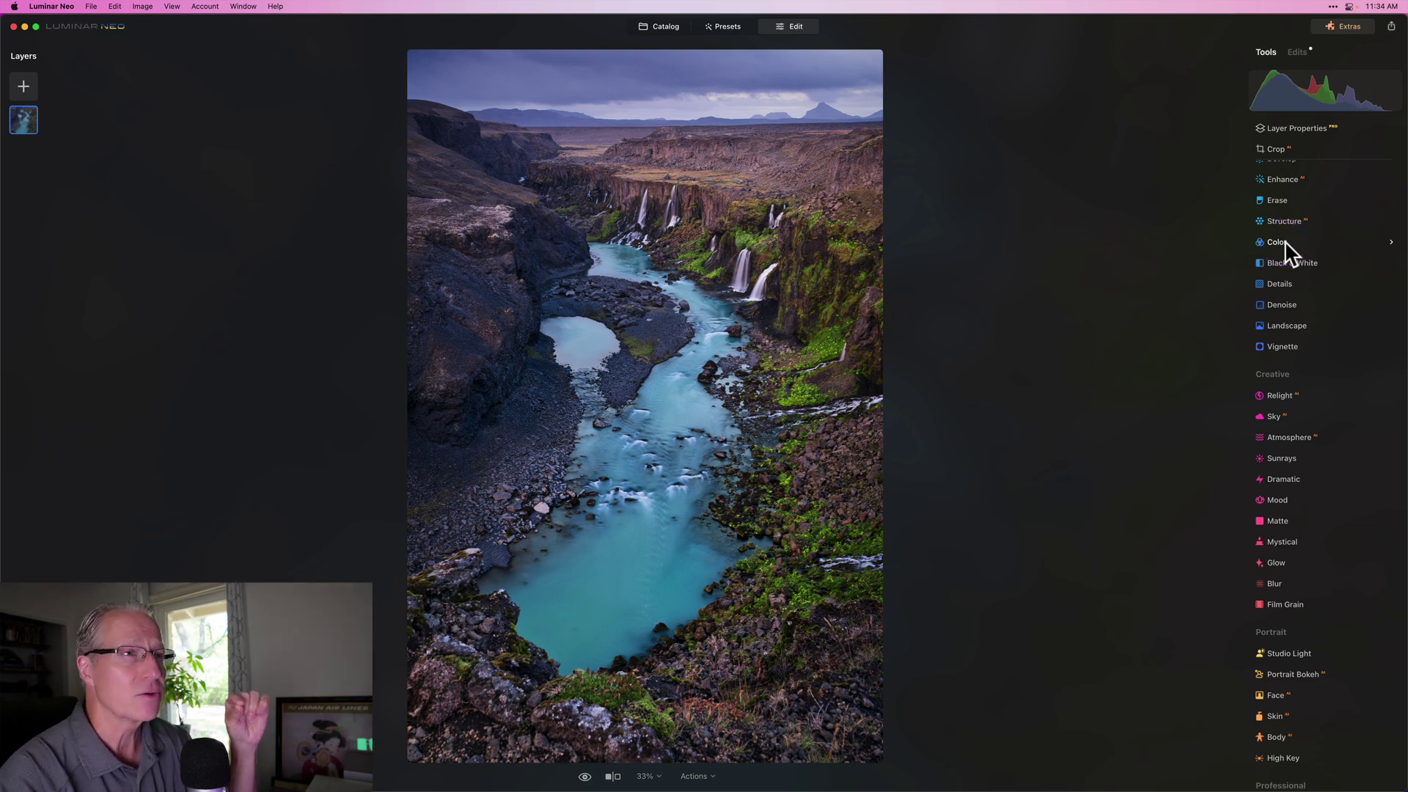
click(1285, 243)
click(1326, 274)
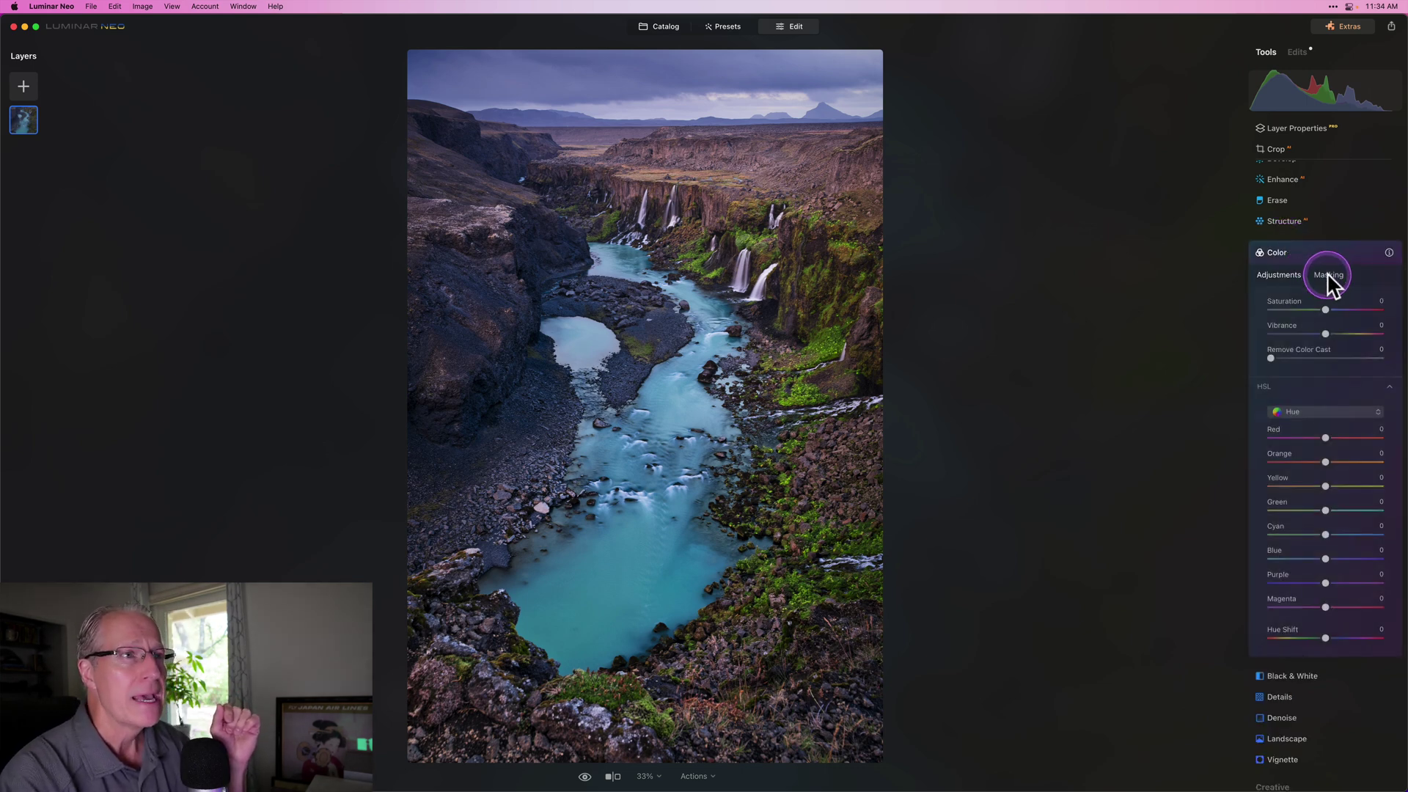
click(1279, 299)
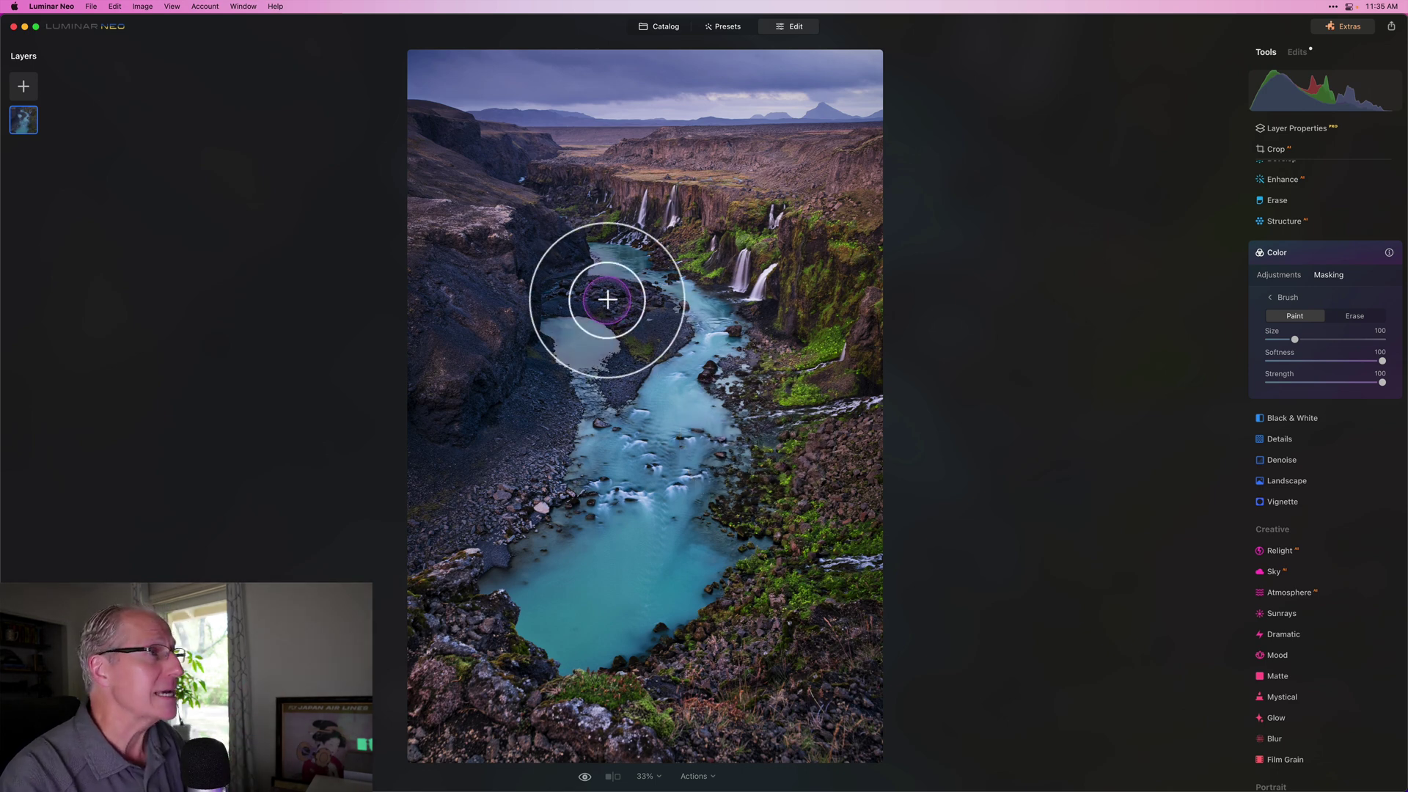
Step: Brush the mask over the blue-tinted rocks beside the river and the left cliff
mouse_move(550, 245)
mouse_down()
mouse_move(538, 236)
mouse_move(559, 266)
mouse_move(550, 289)
mouse_move(668, 320)
mouse_move(619, 381)
mouse_move(641, 355)
mouse_up()
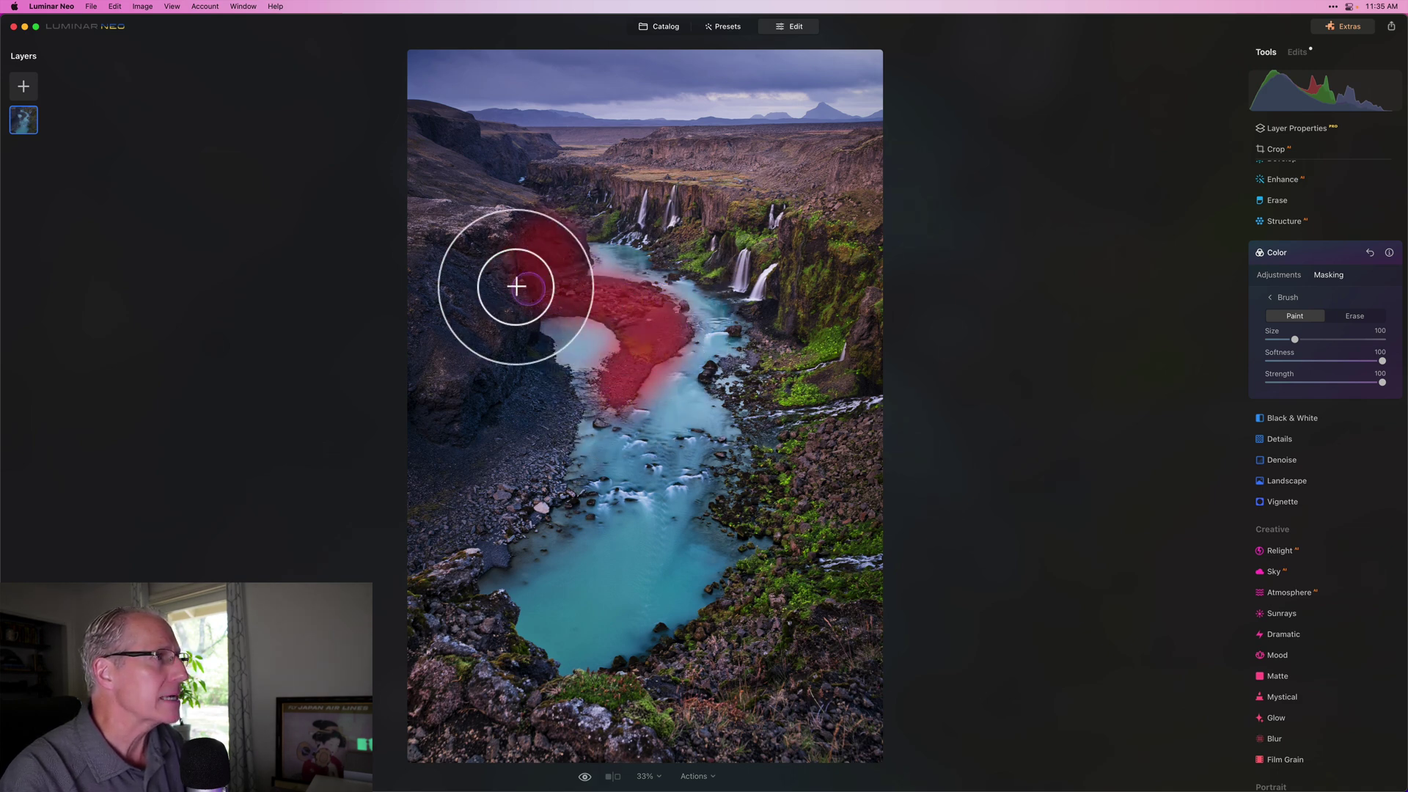
mouse_move(498, 268)
mouse_down()
mouse_move(452, 277)
mouse_move(437, 308)
mouse_up()
mouse_move(415, 364)
mouse_down()
mouse_move(437, 271)
mouse_move(409, 267)
mouse_move(483, 330)
mouse_move(524, 330)
mouse_move(549, 412)
mouse_move(408, 465)
mouse_move(478, 410)
mouse_move(494, 360)
mouse_move(449, 355)
mouse_move(494, 325)
mouse_move(497, 304)
mouse_move(423, 380)
mouse_move(425, 428)
mouse_move(526, 346)
mouse_move(506, 306)
mouse_move(565, 246)
mouse_up()
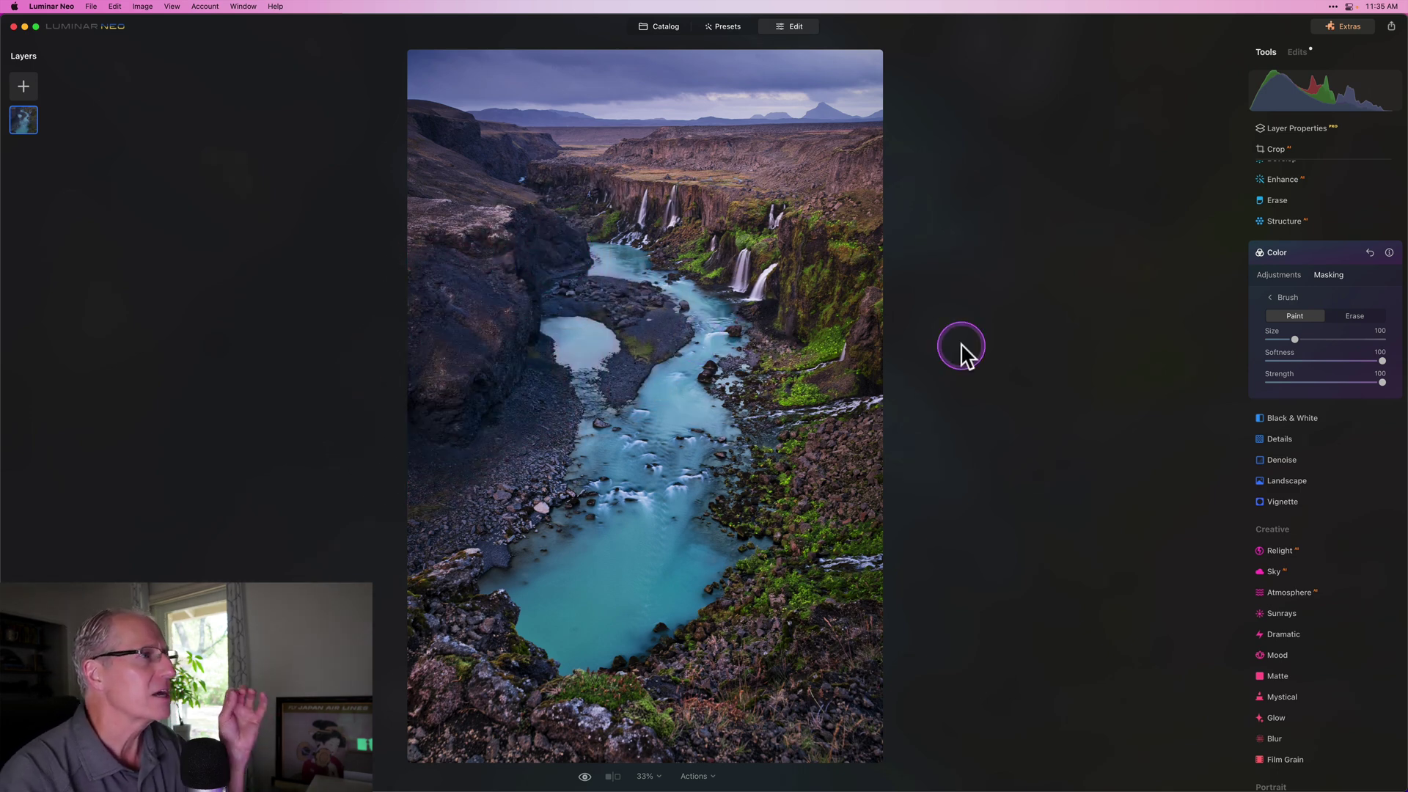
Step: Switch HSL to Saturation and lower Blue saturation to -31, checking with the before preview
click(1280, 275)
click(1304, 413)
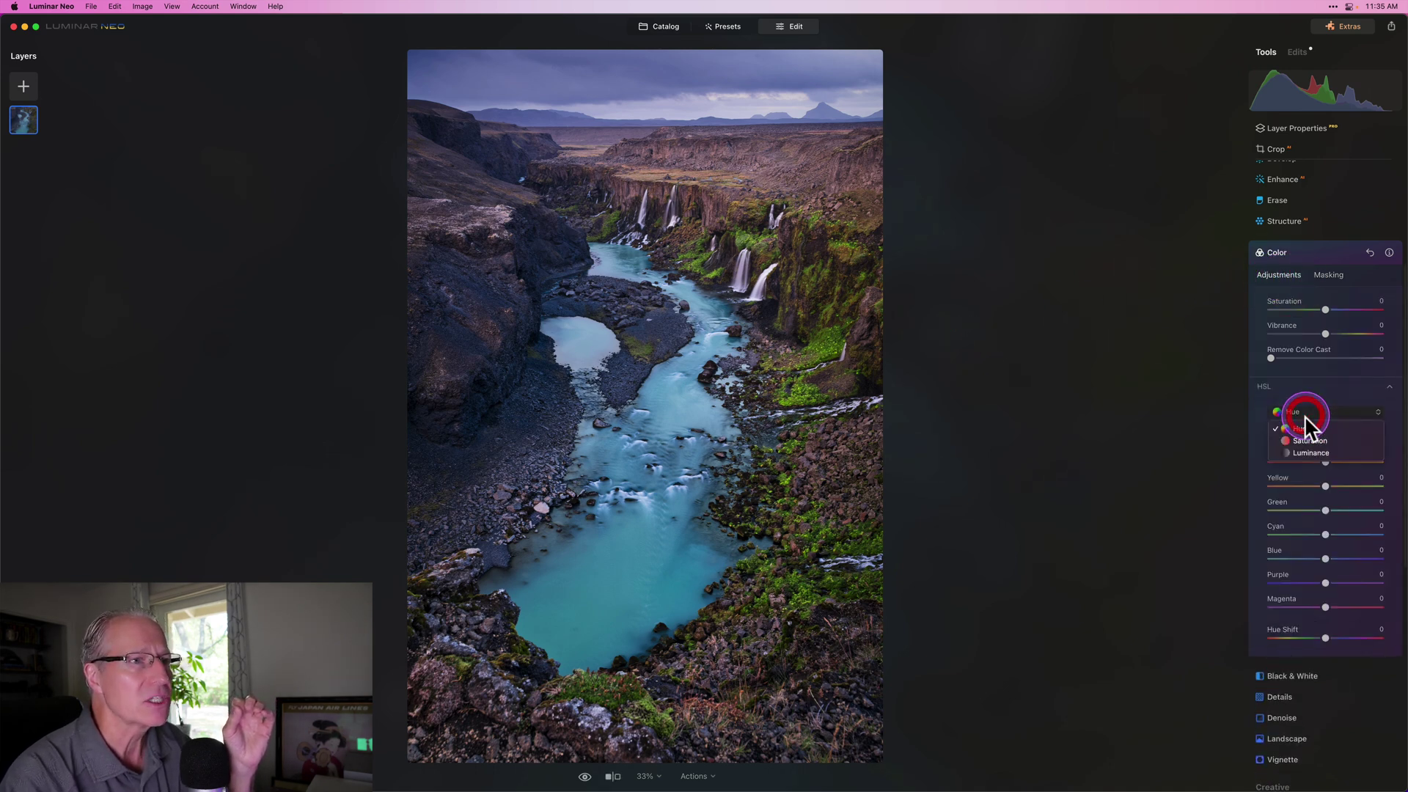
click(1304, 440)
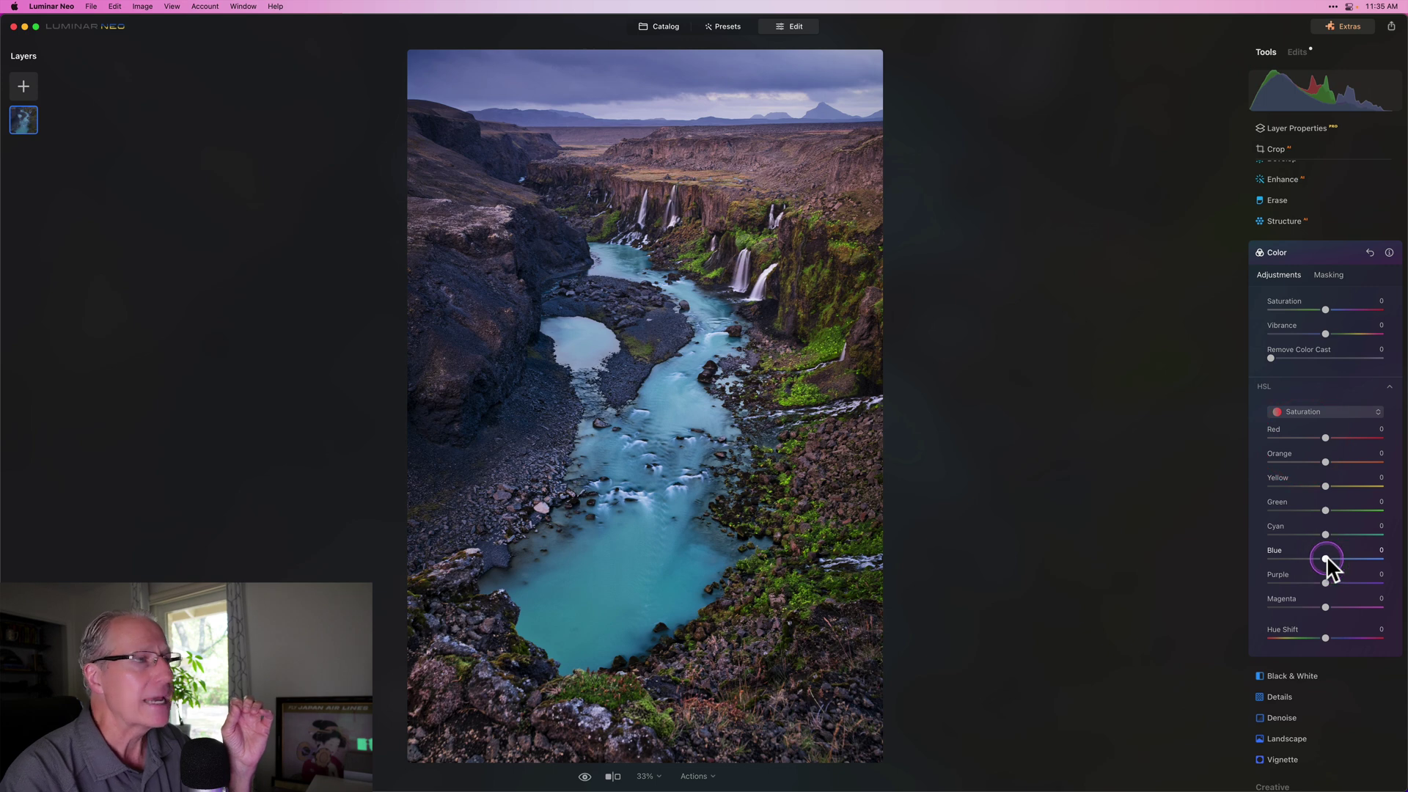
mouse_move(1326, 560)
mouse_down()
mouse_move(1277, 556)
mouse_move(1303, 559)
mouse_up()
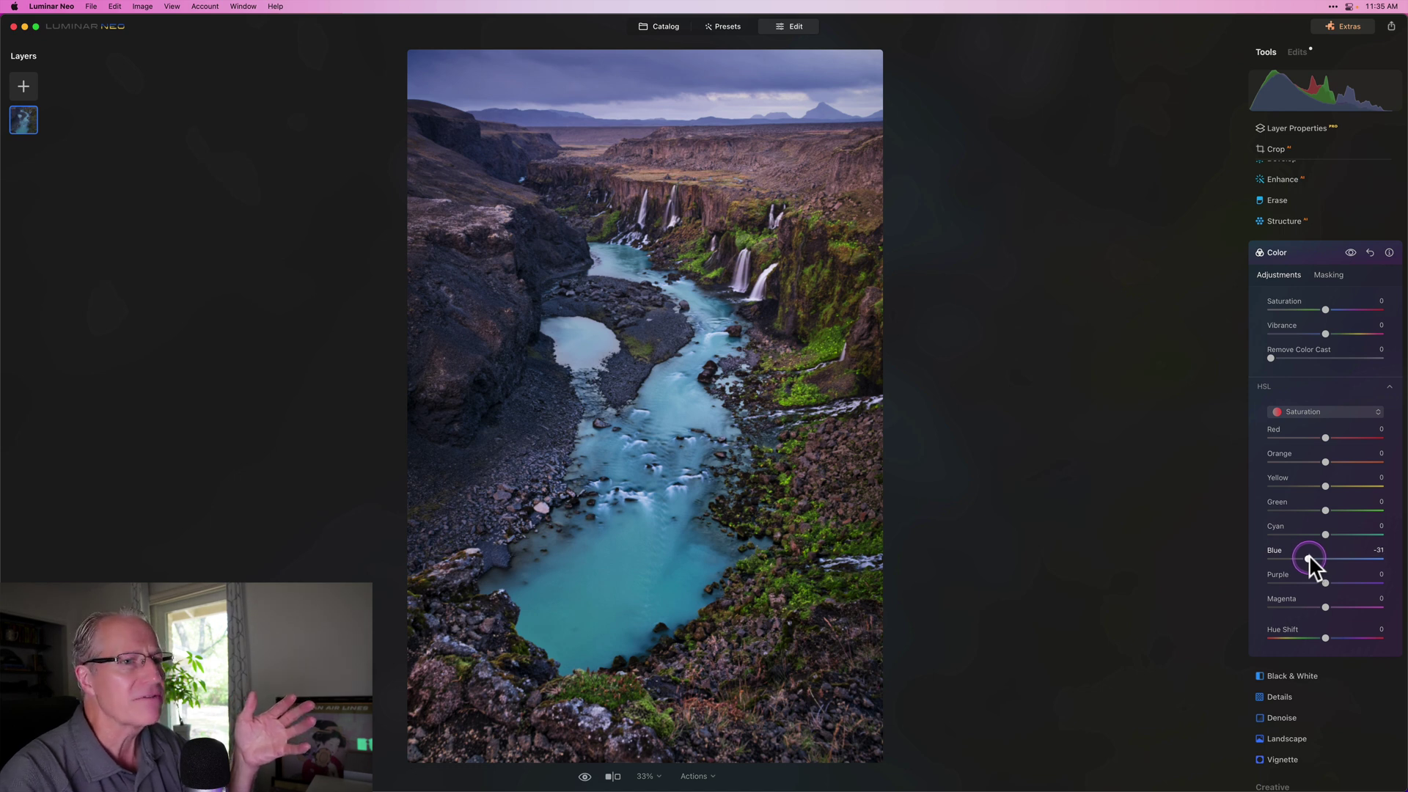
drag(1309, 554, 1309, 556)
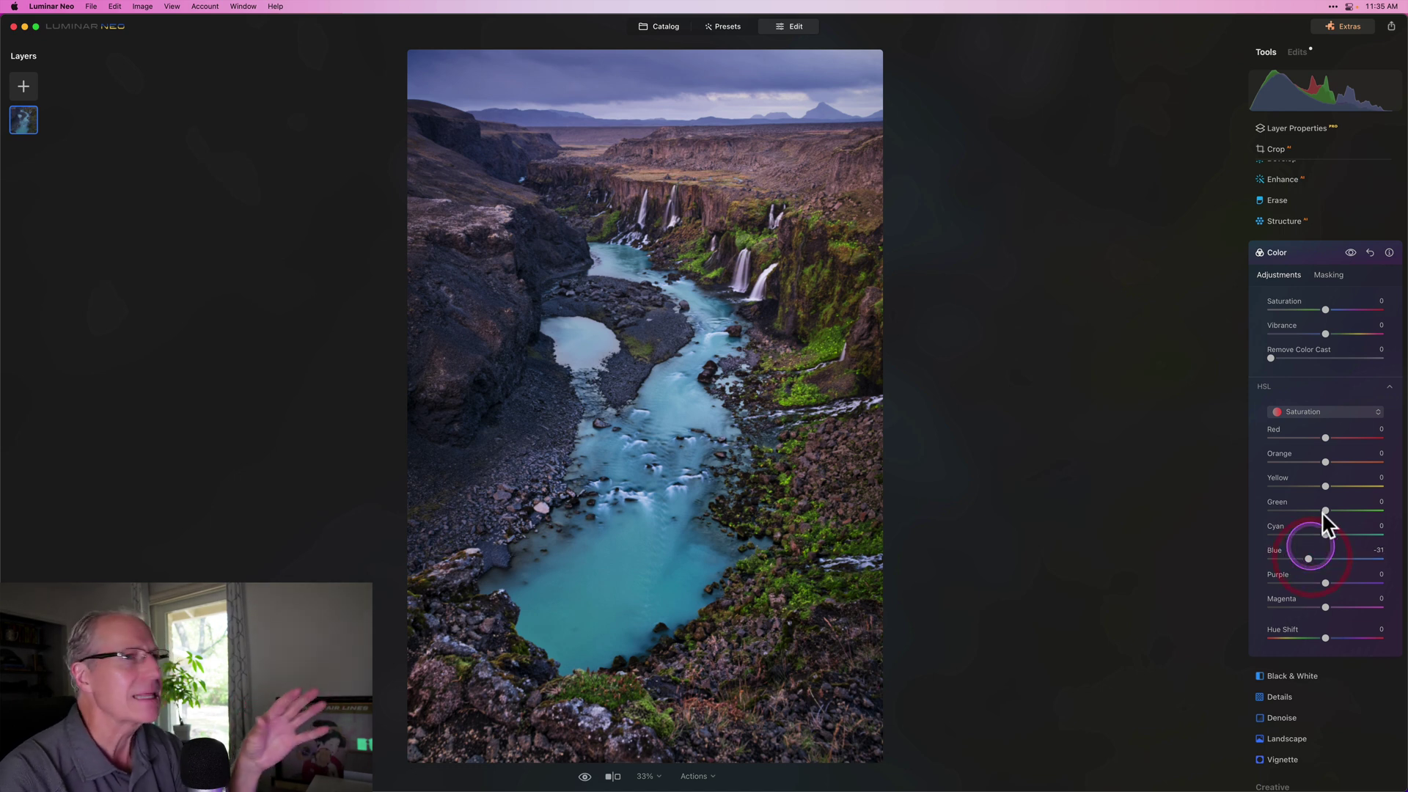
click(1351, 253)
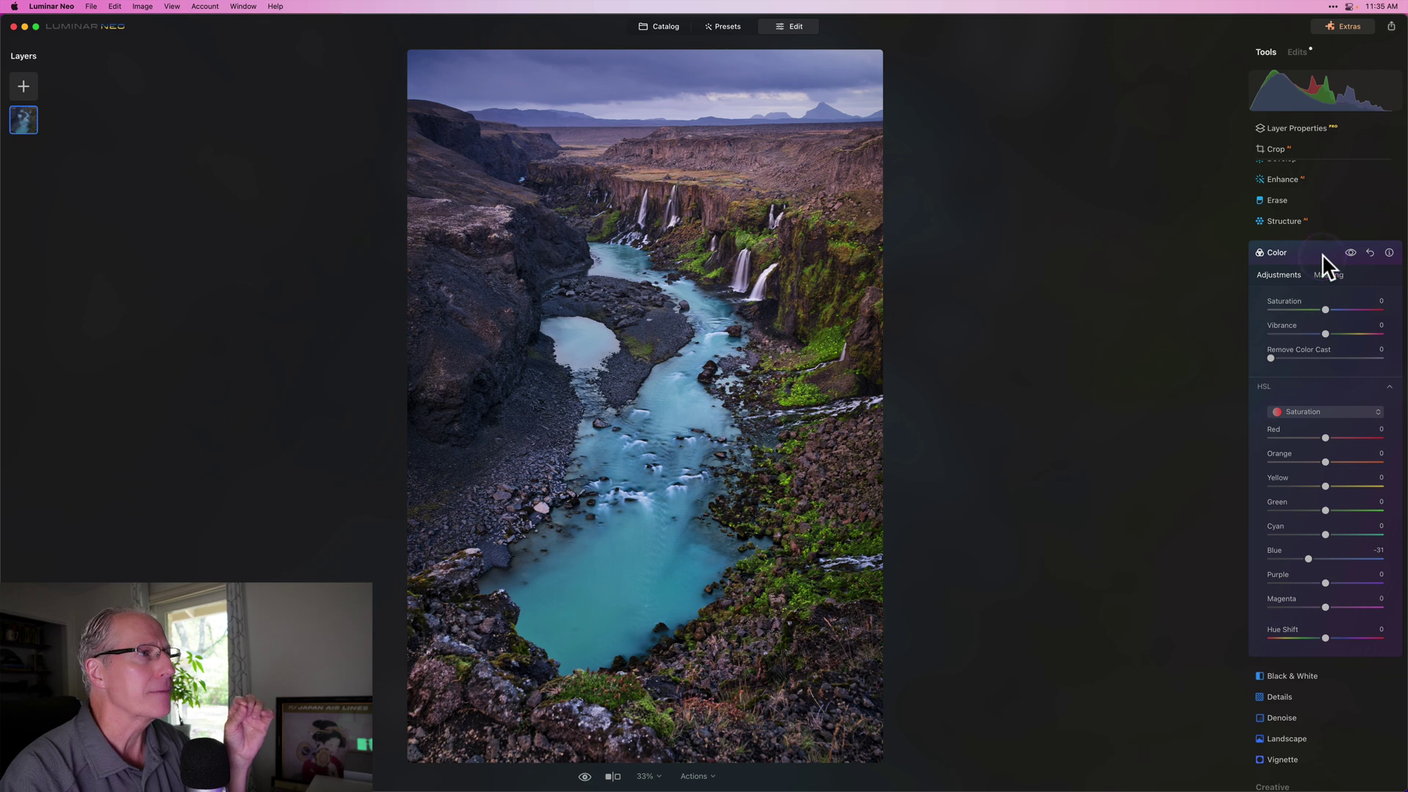
click(1304, 387)
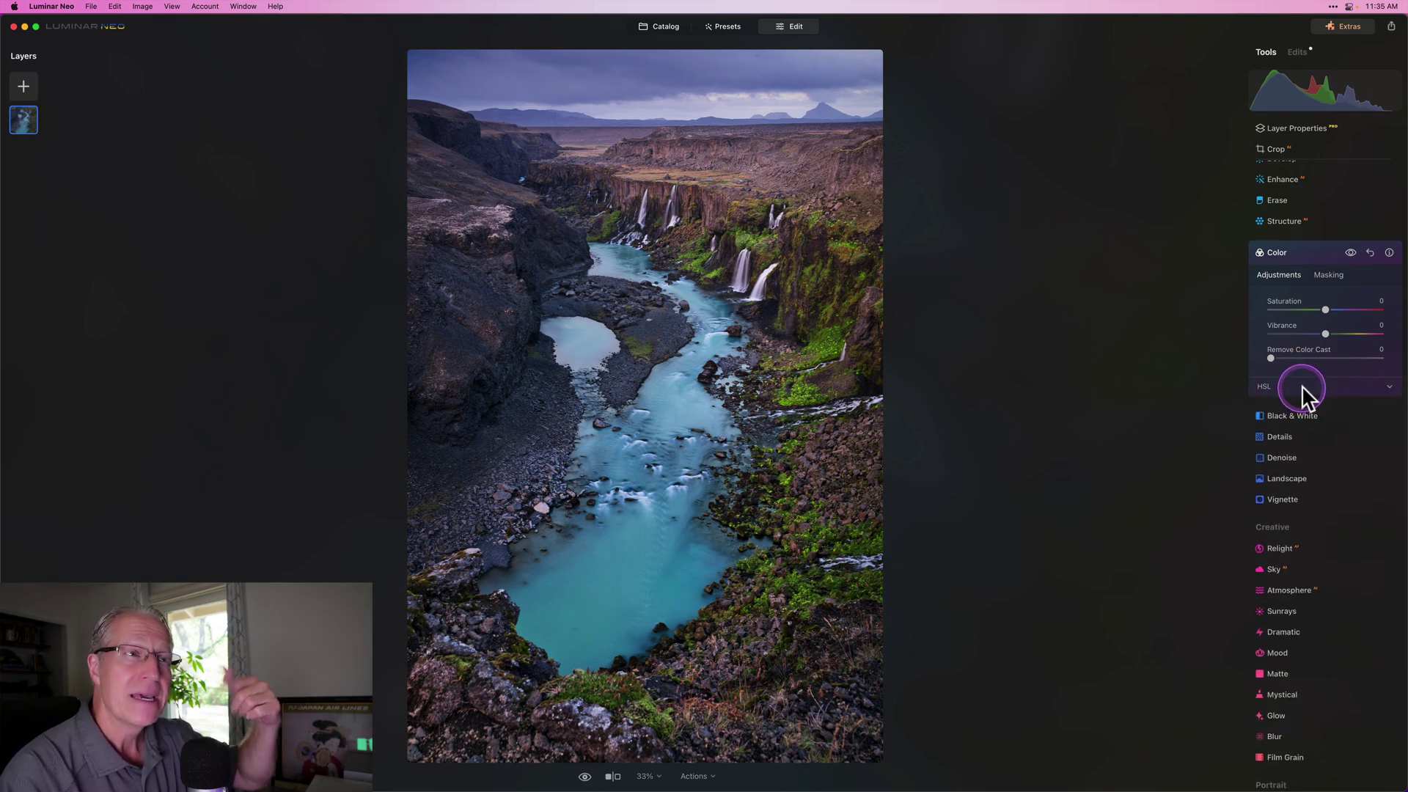
click(1300, 387)
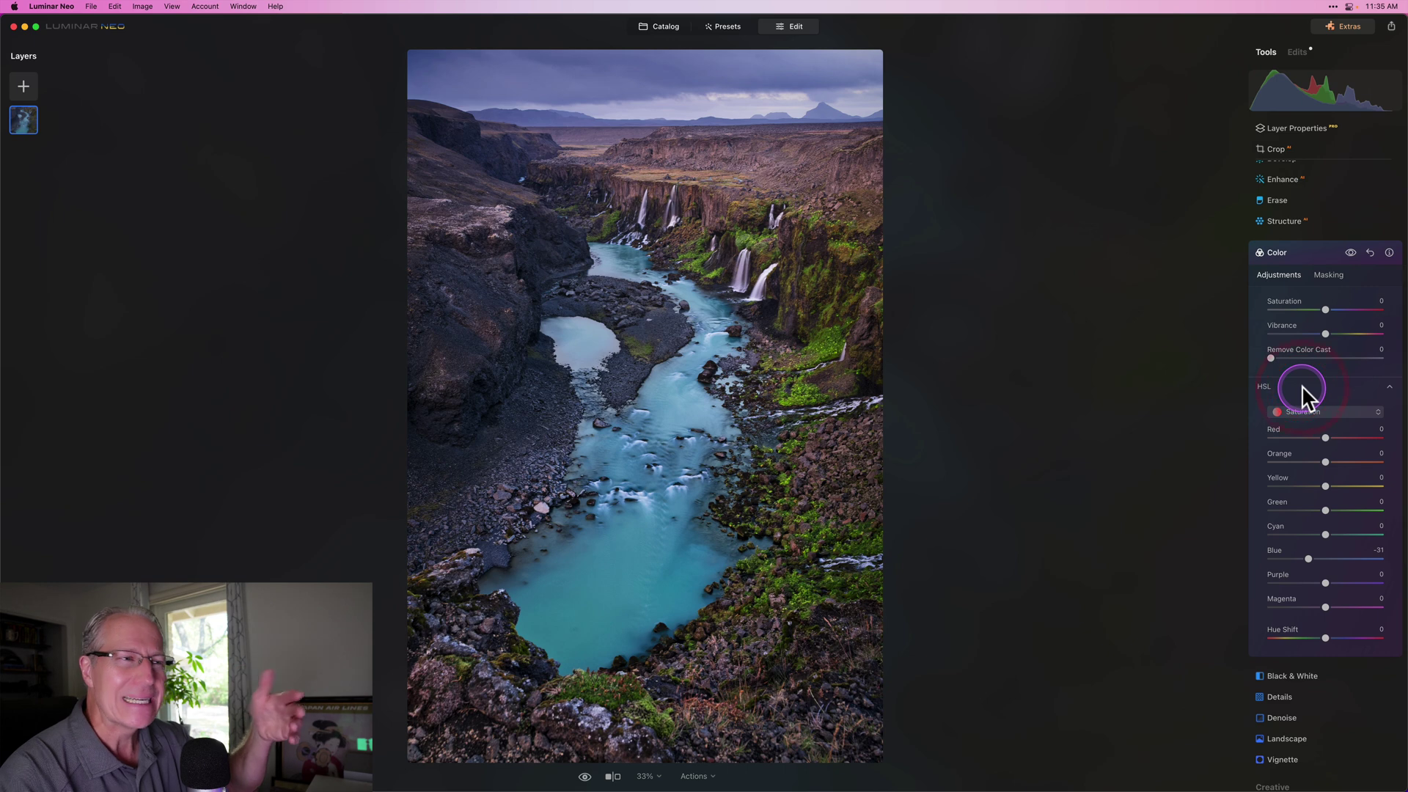
click(1311, 409)
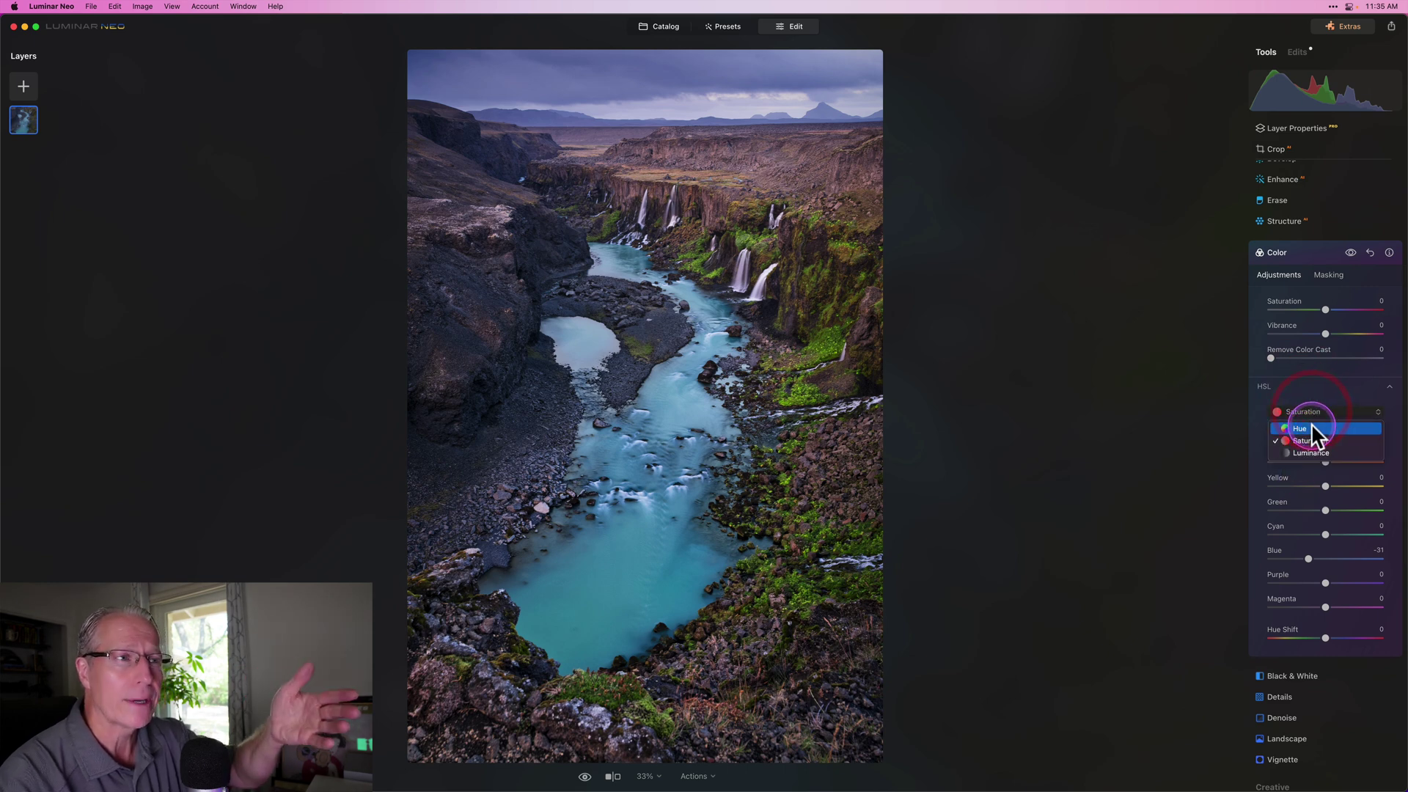
click(1311, 442)
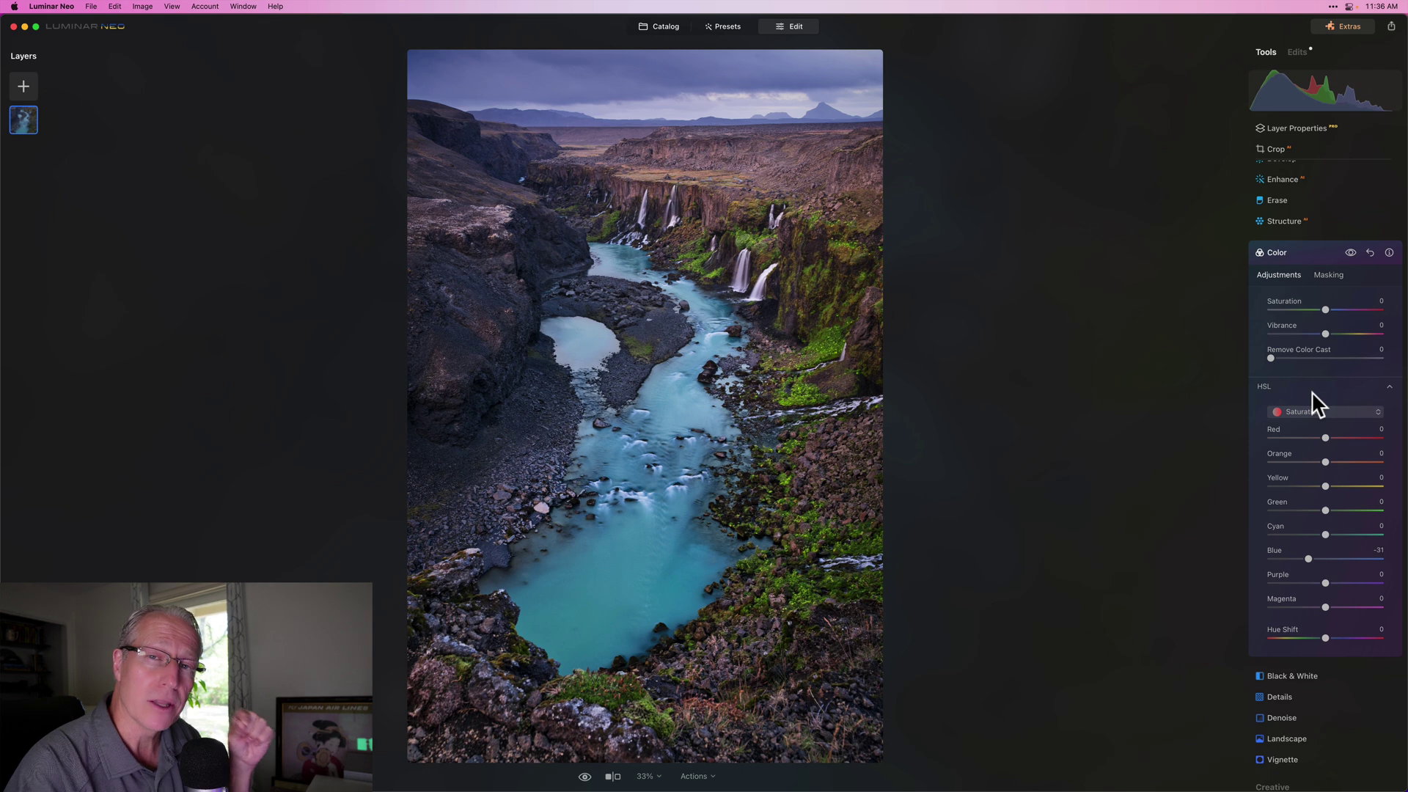
Step: In Develop, set Exposure 0.16, Highlights -5 and Shadows 5, then preview without the edits
click(1311, 251)
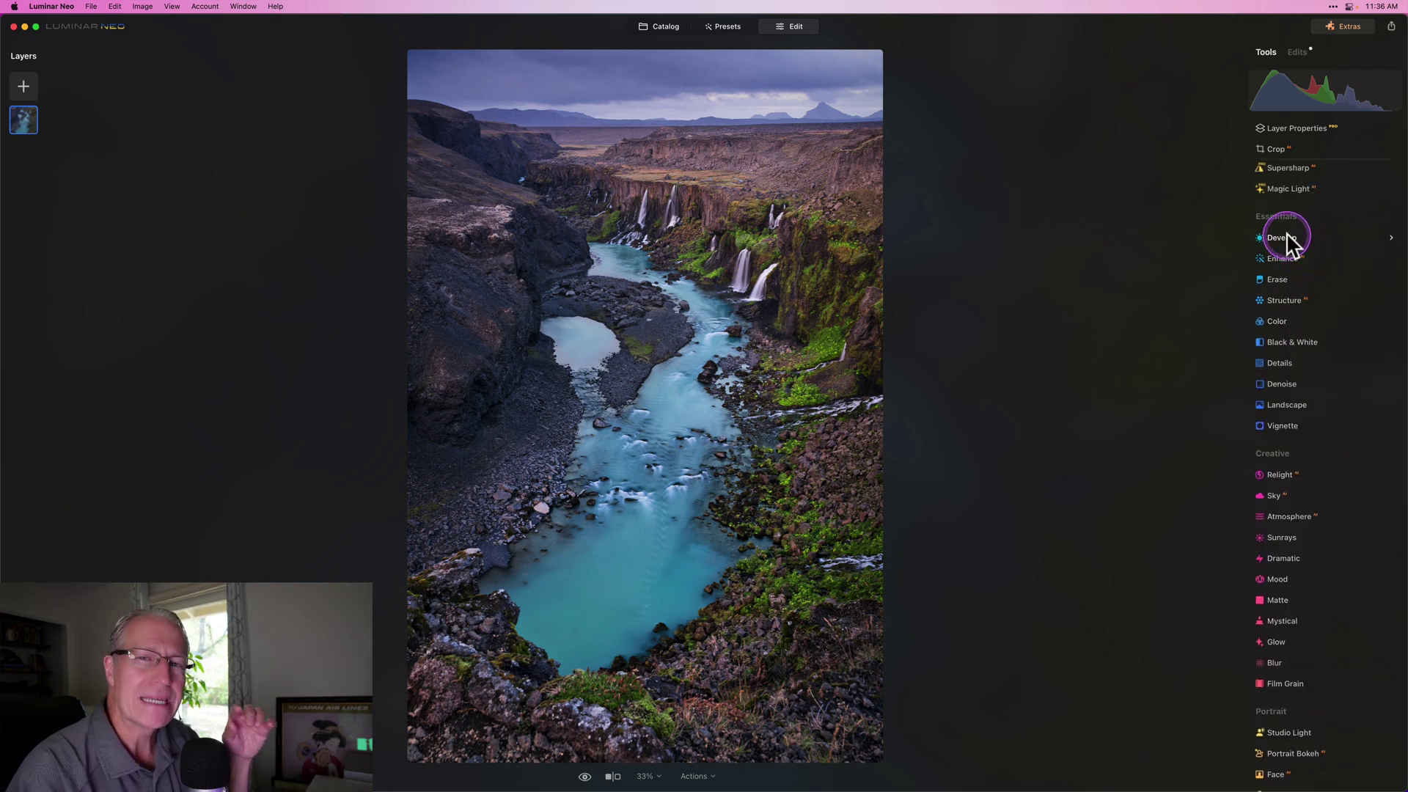
click(1286, 233)
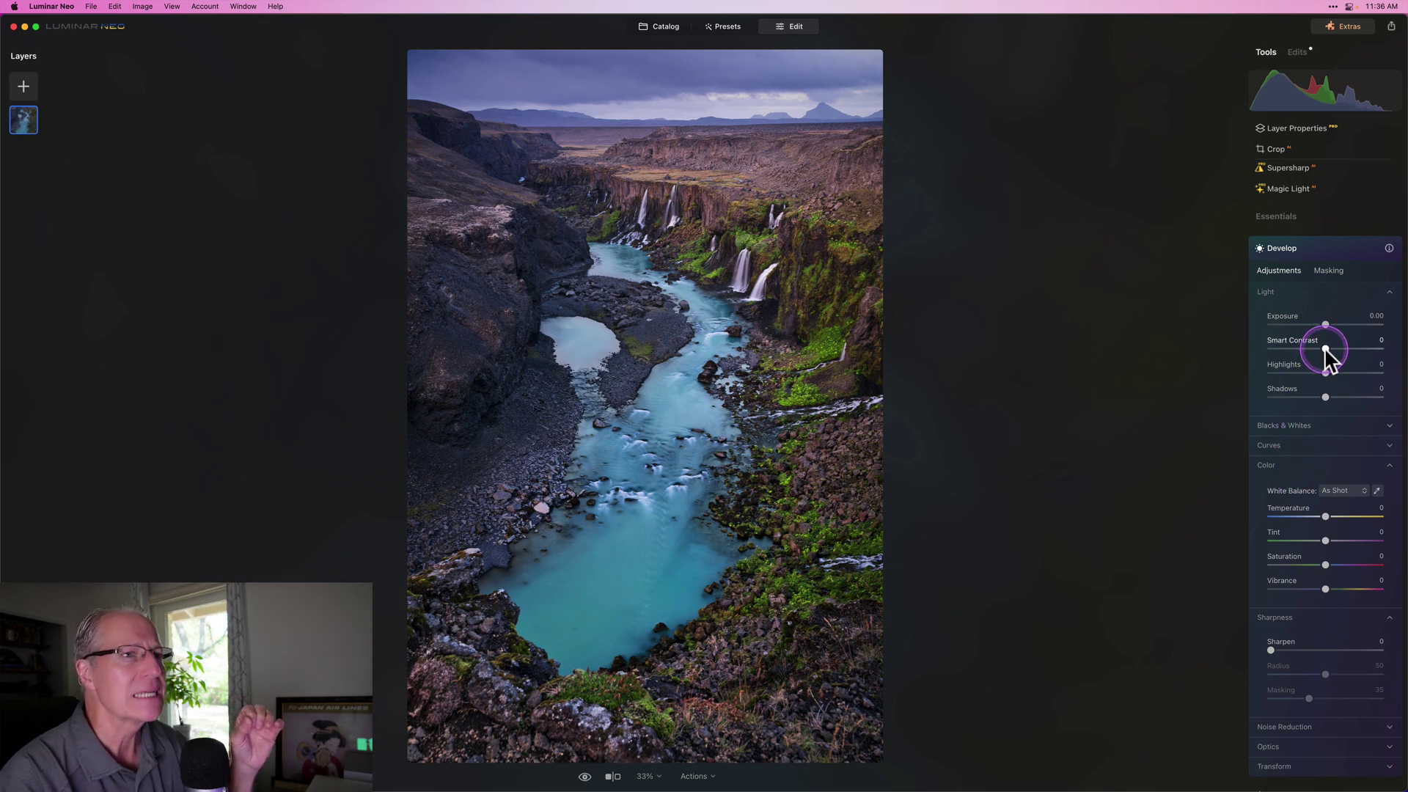
drag(1324, 323, 1328, 323)
click(1324, 368)
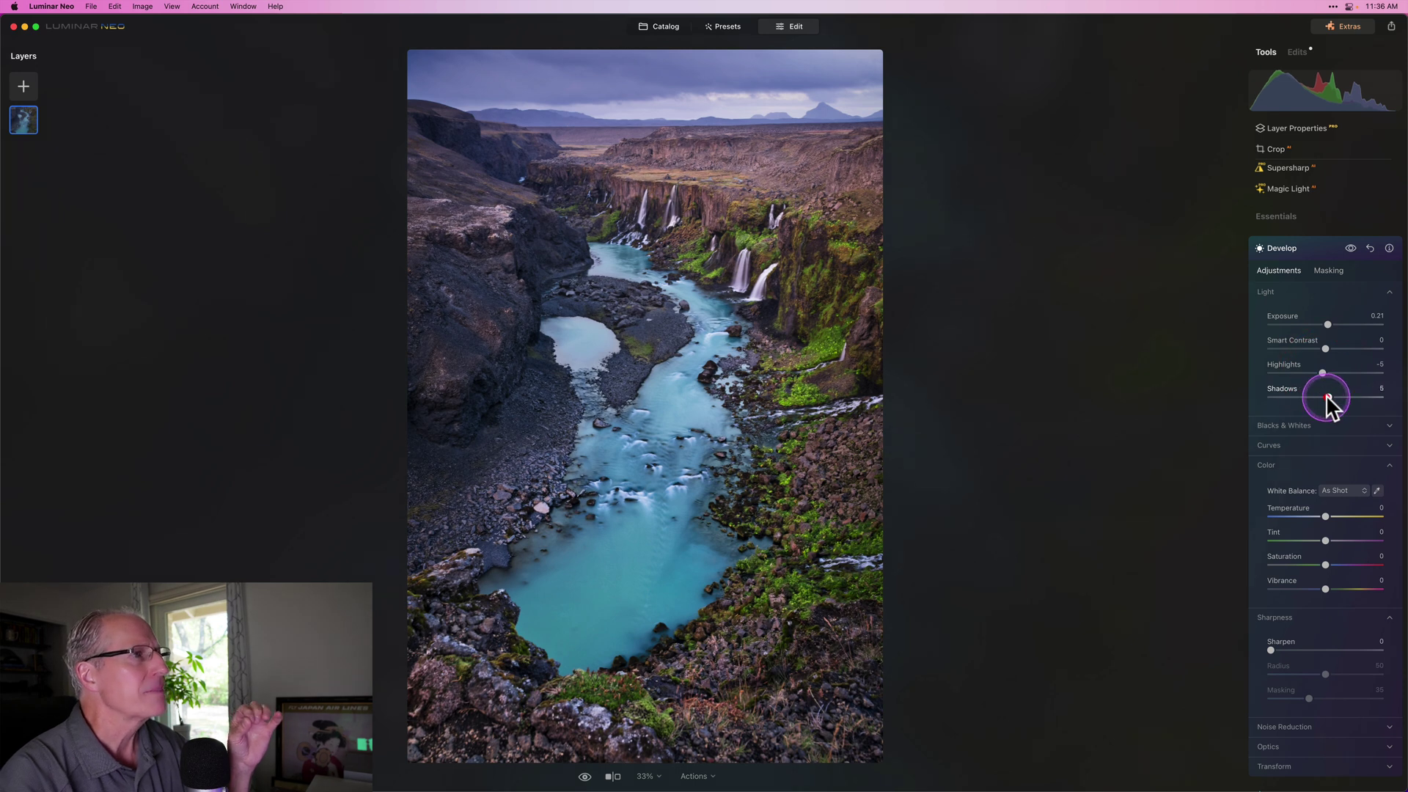
click(1327, 325)
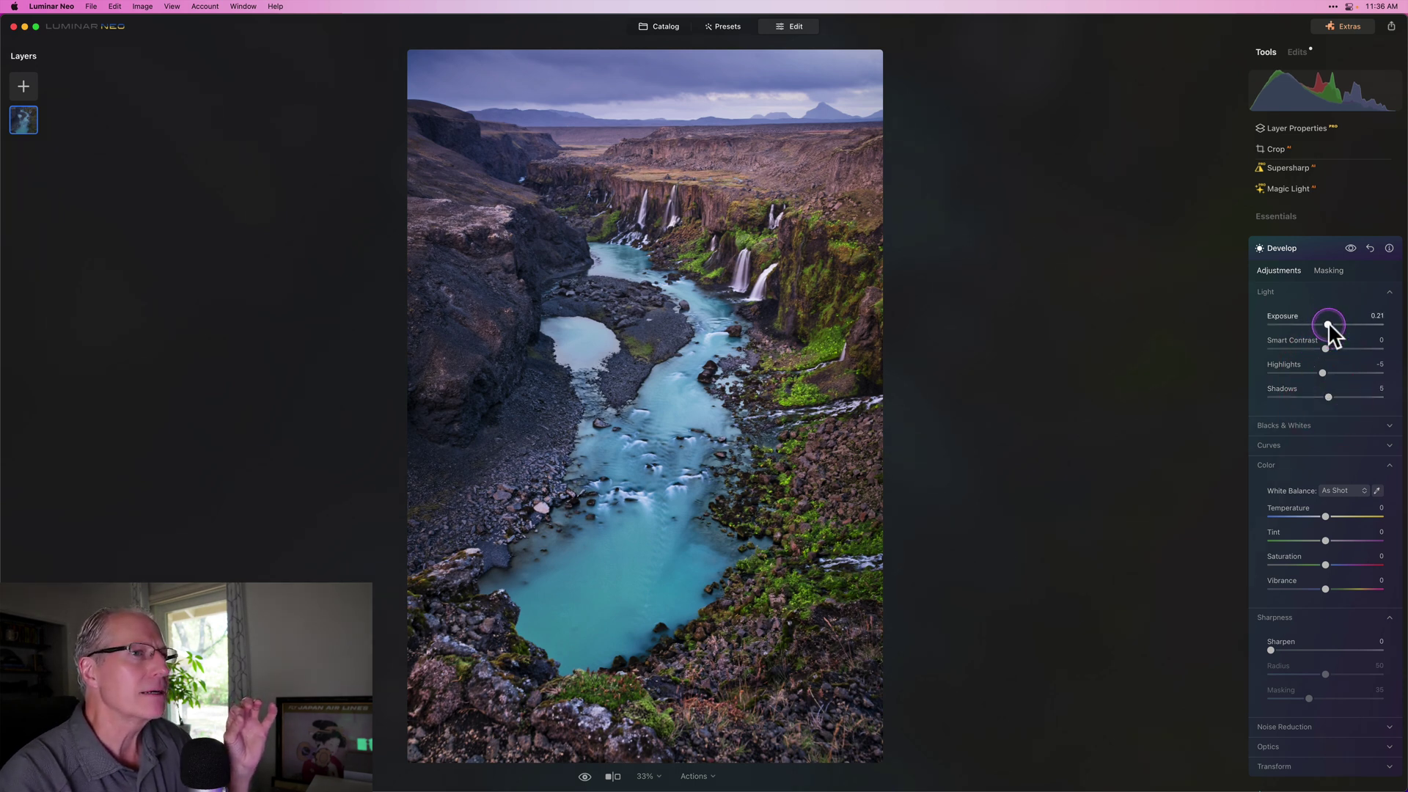
drag(1328, 323, 1327, 324)
click(1350, 247)
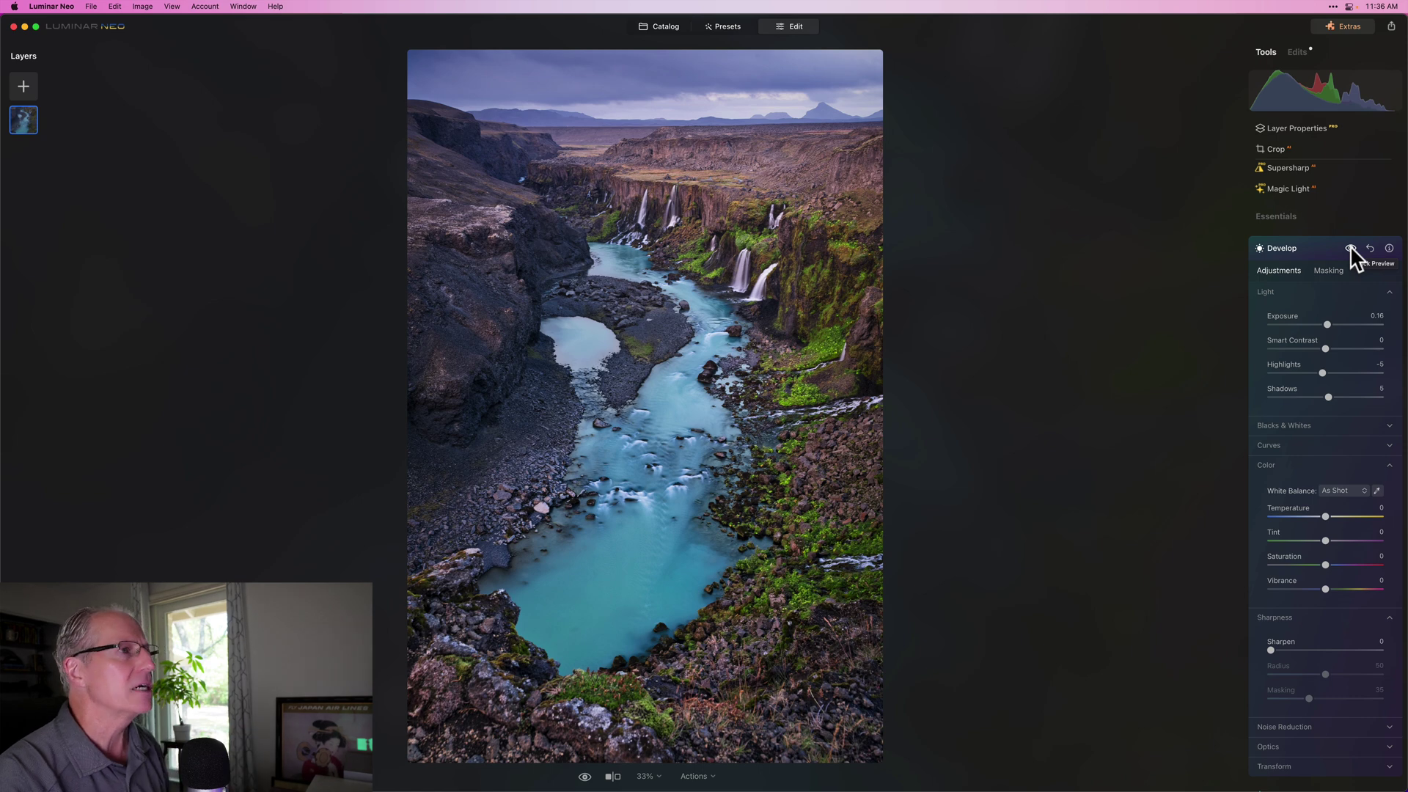
click(1349, 248)
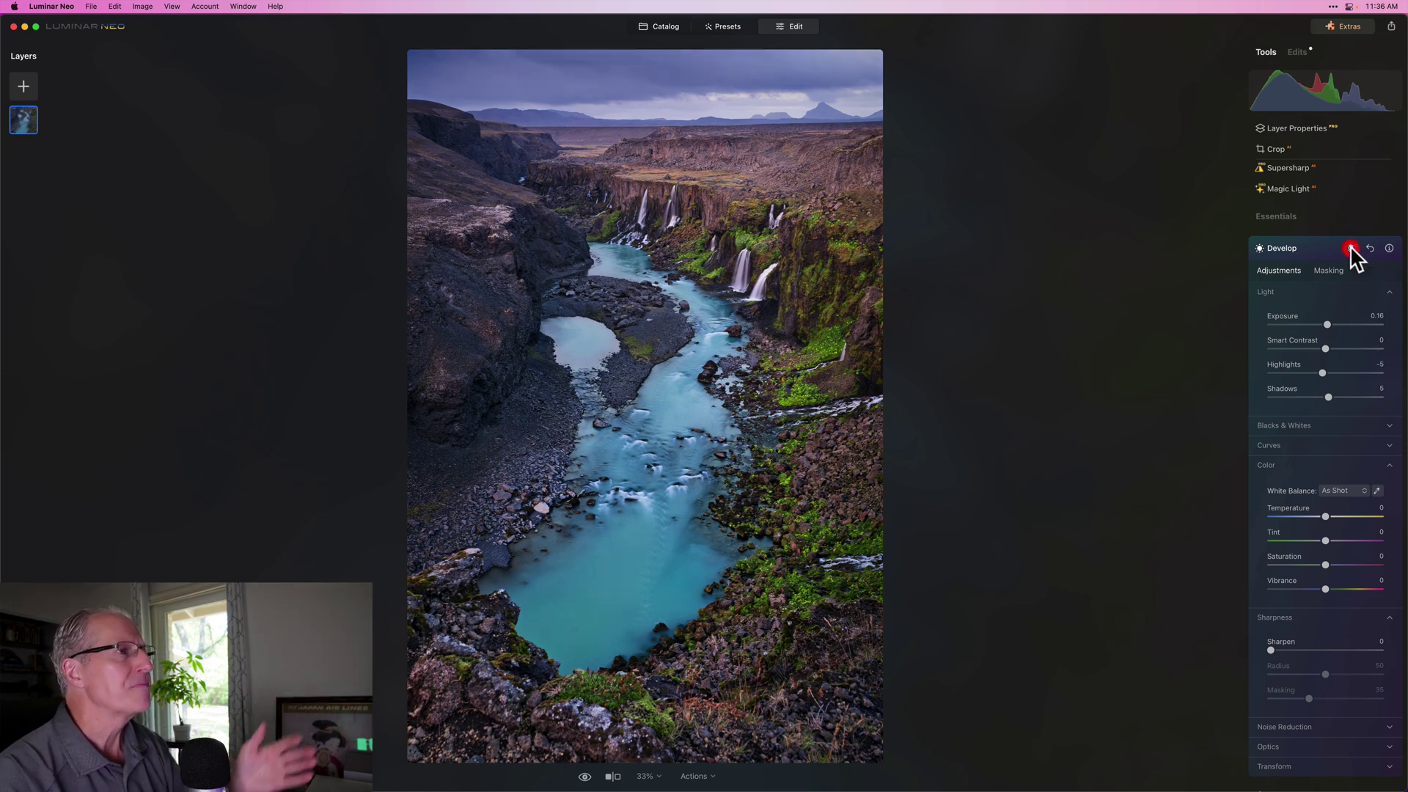
Step: Add a vignette with Amount -35, Size 31, Roundness and Feather 100, Inner Light 8
click(1307, 252)
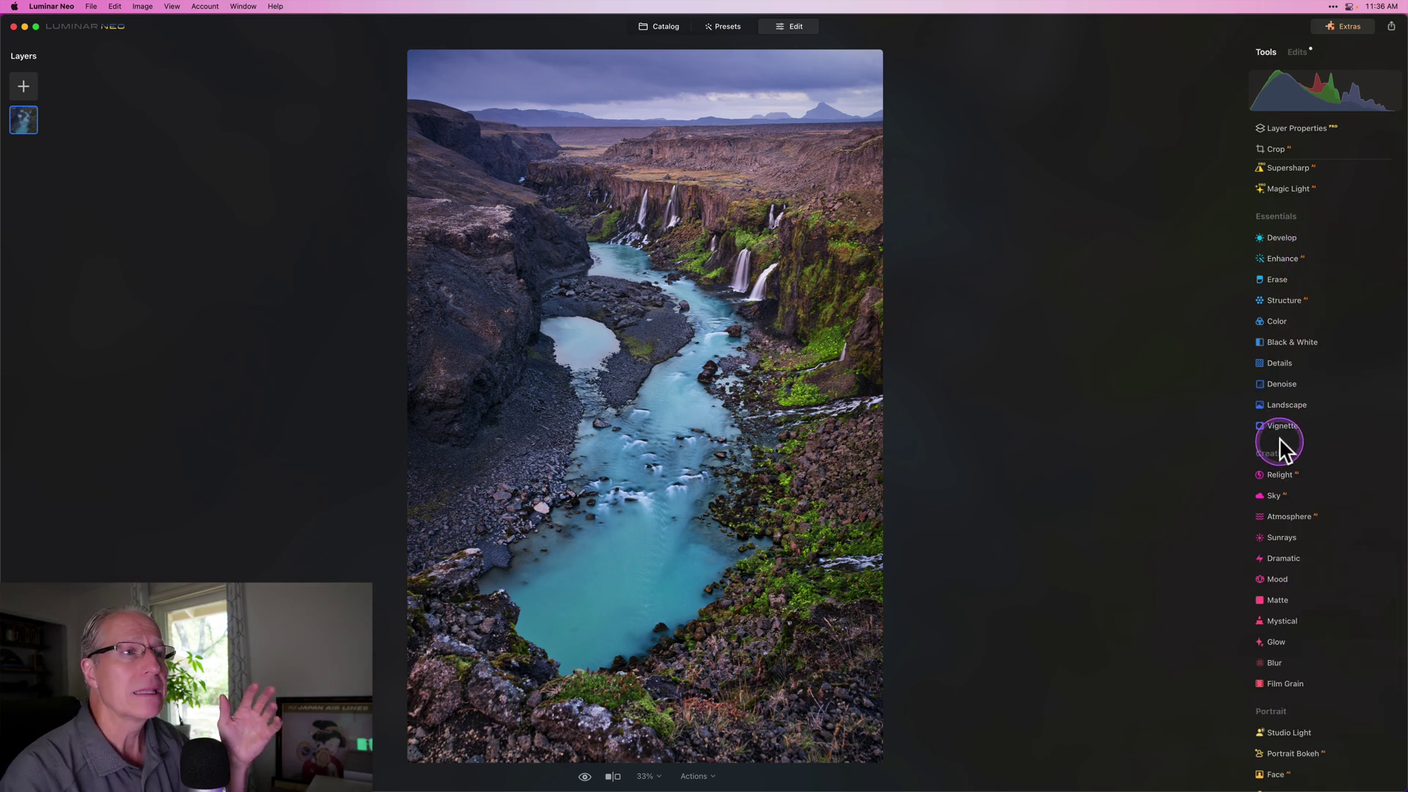
click(1281, 433)
click(1306, 410)
click(1305, 434)
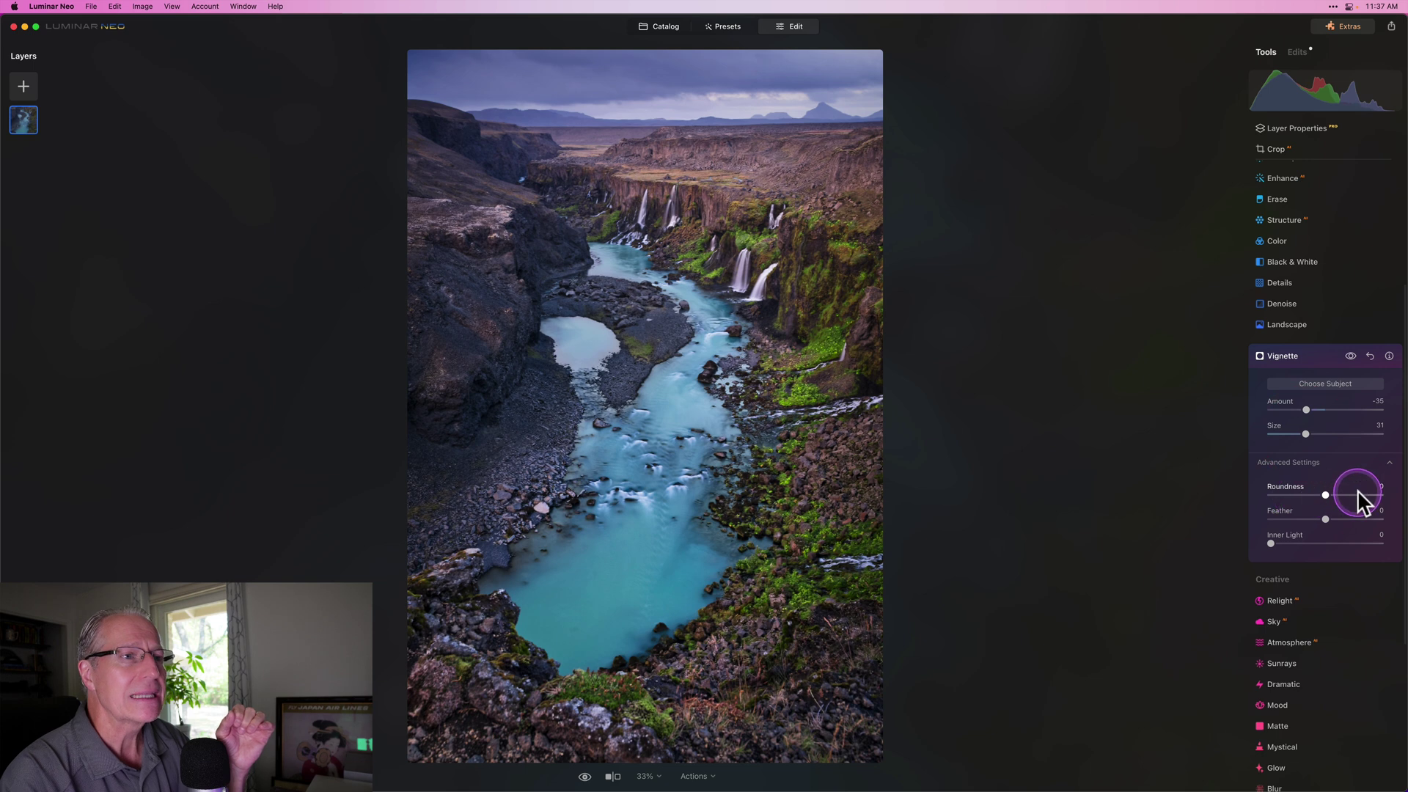
drag(1357, 490, 1395, 522)
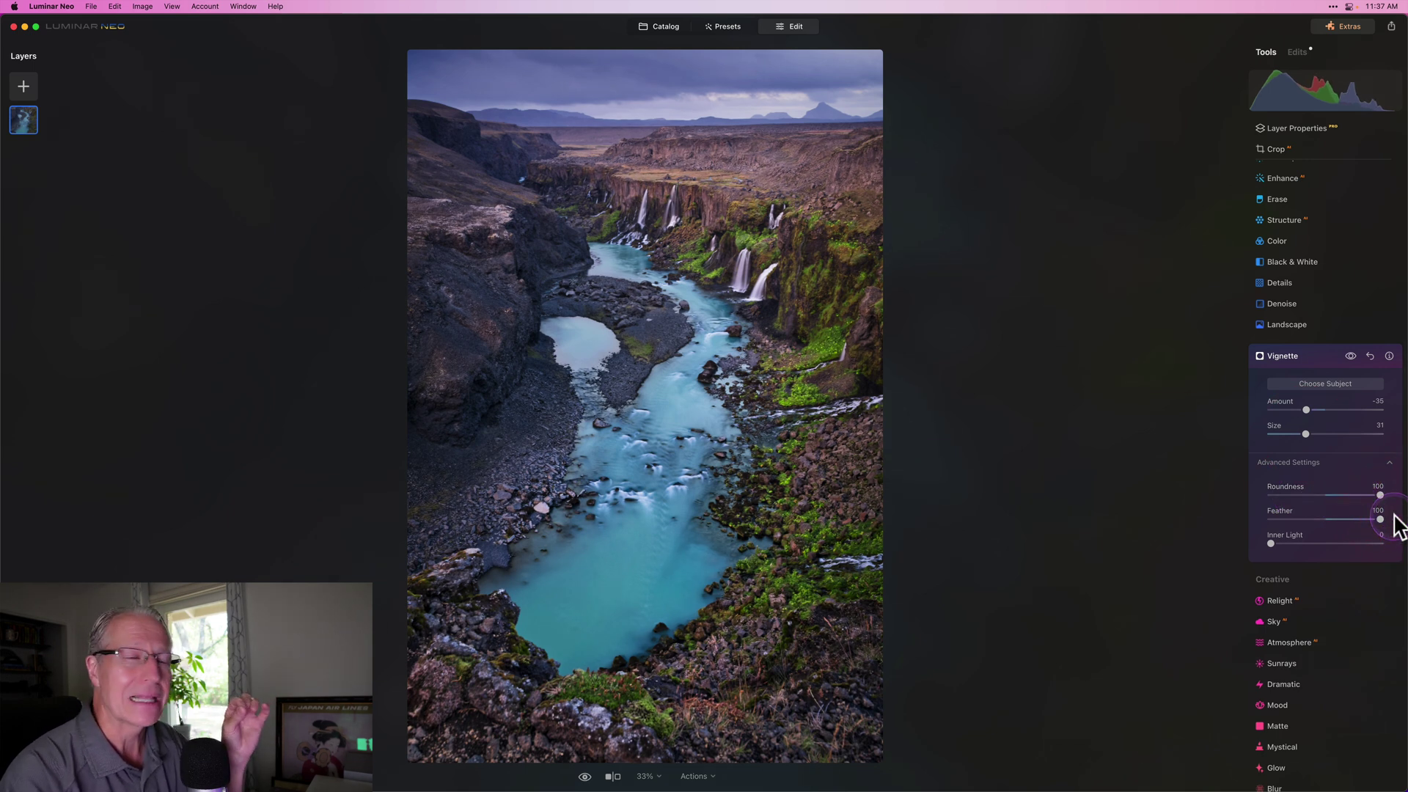
click(1280, 546)
drag(1273, 544, 1284, 544)
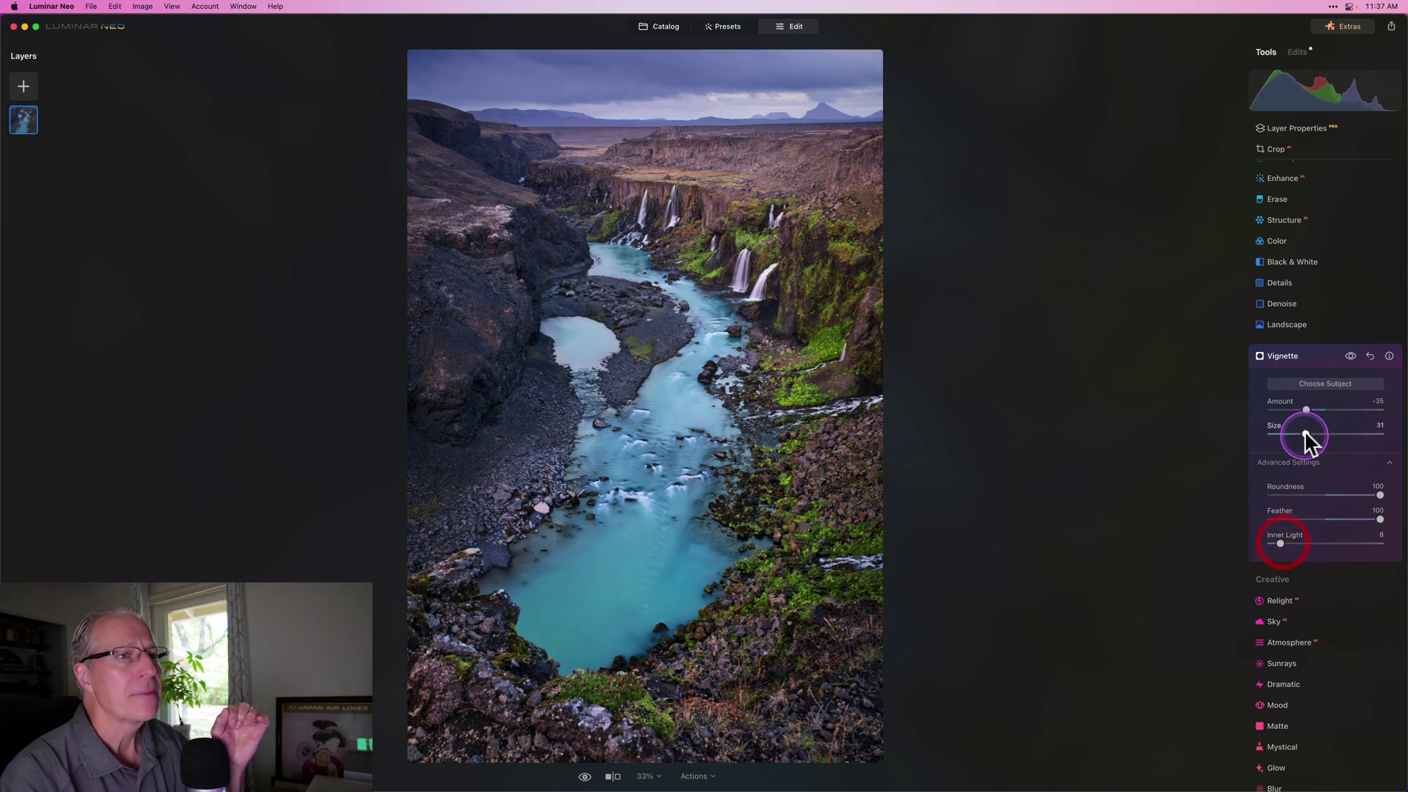
click(1333, 355)
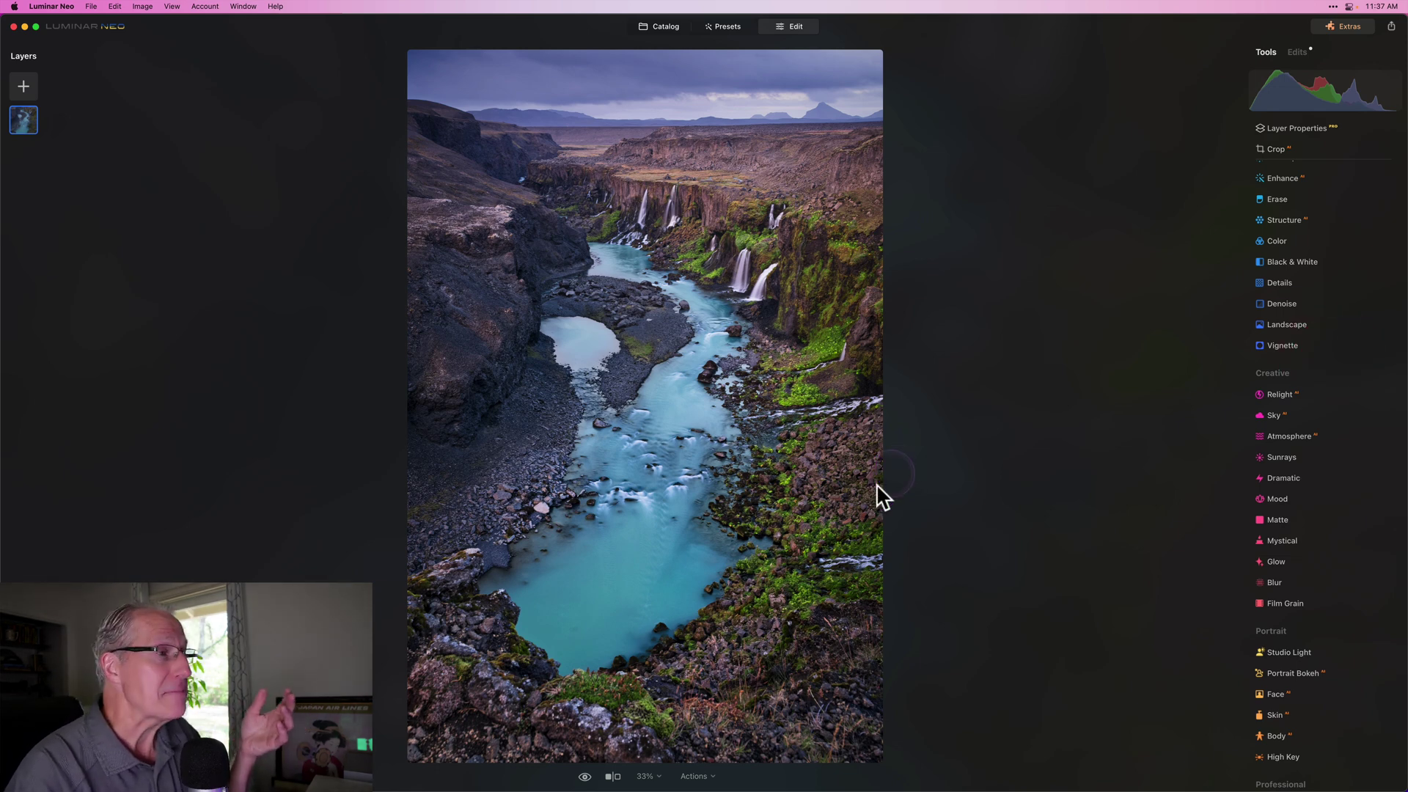
click(585, 777)
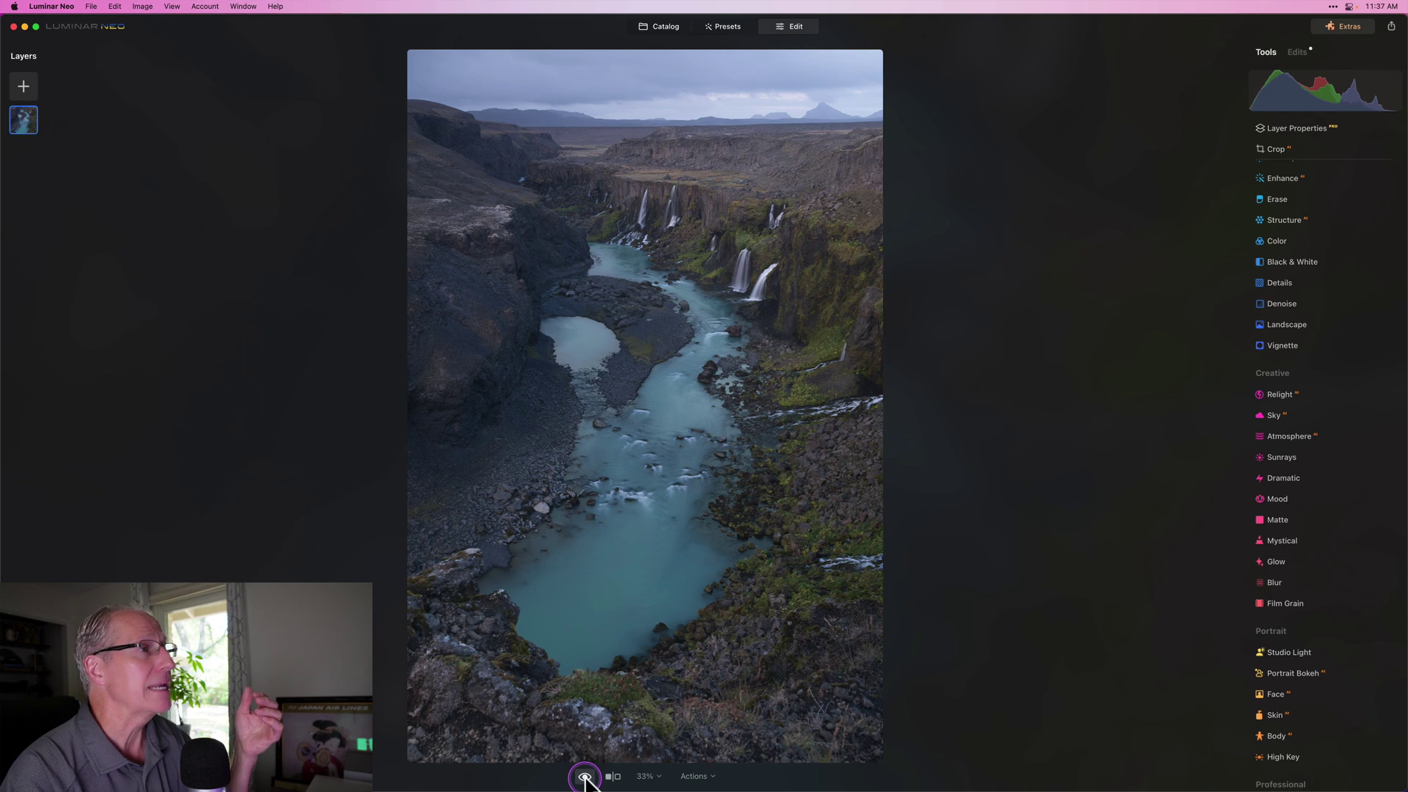
click(613, 776)
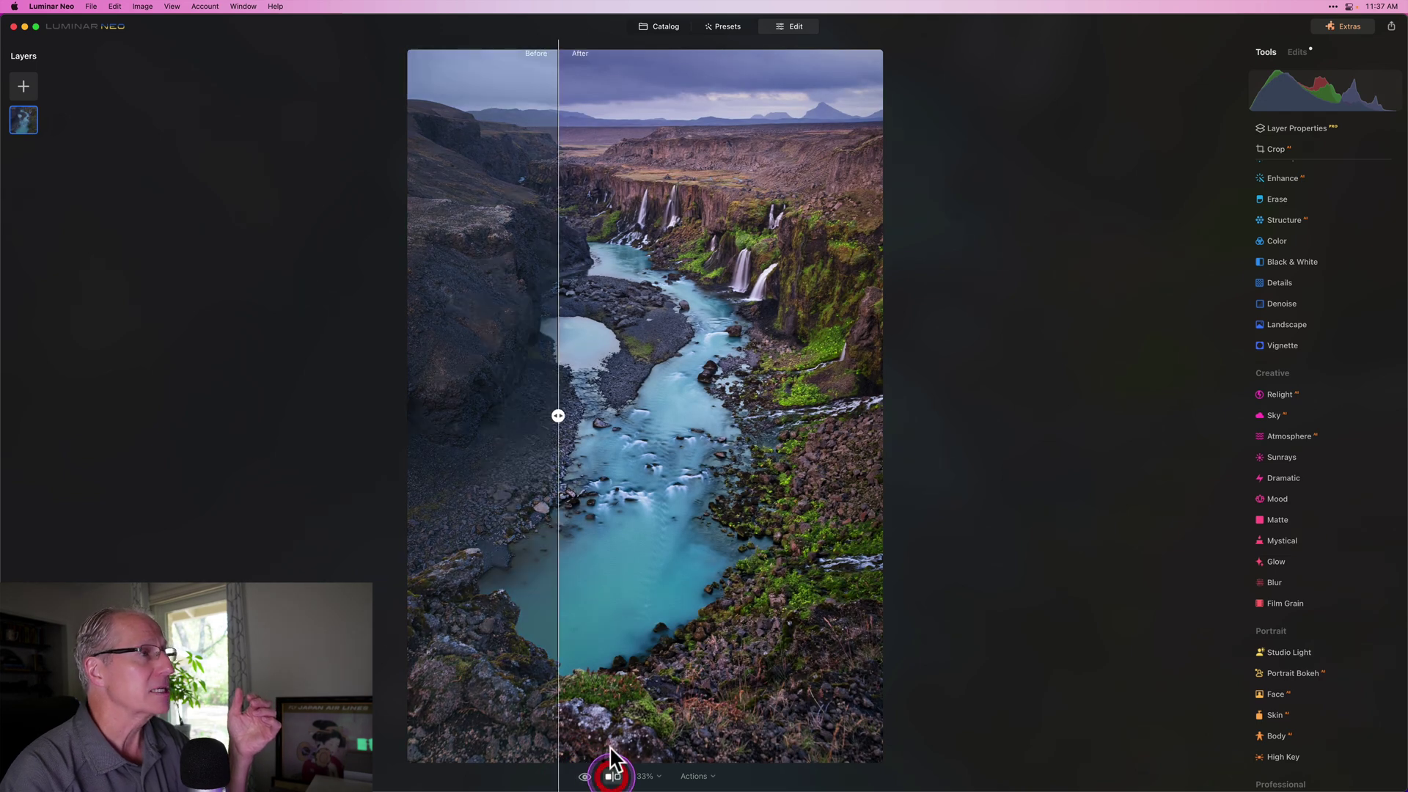
drag(560, 415, 528, 414)
click(612, 776)
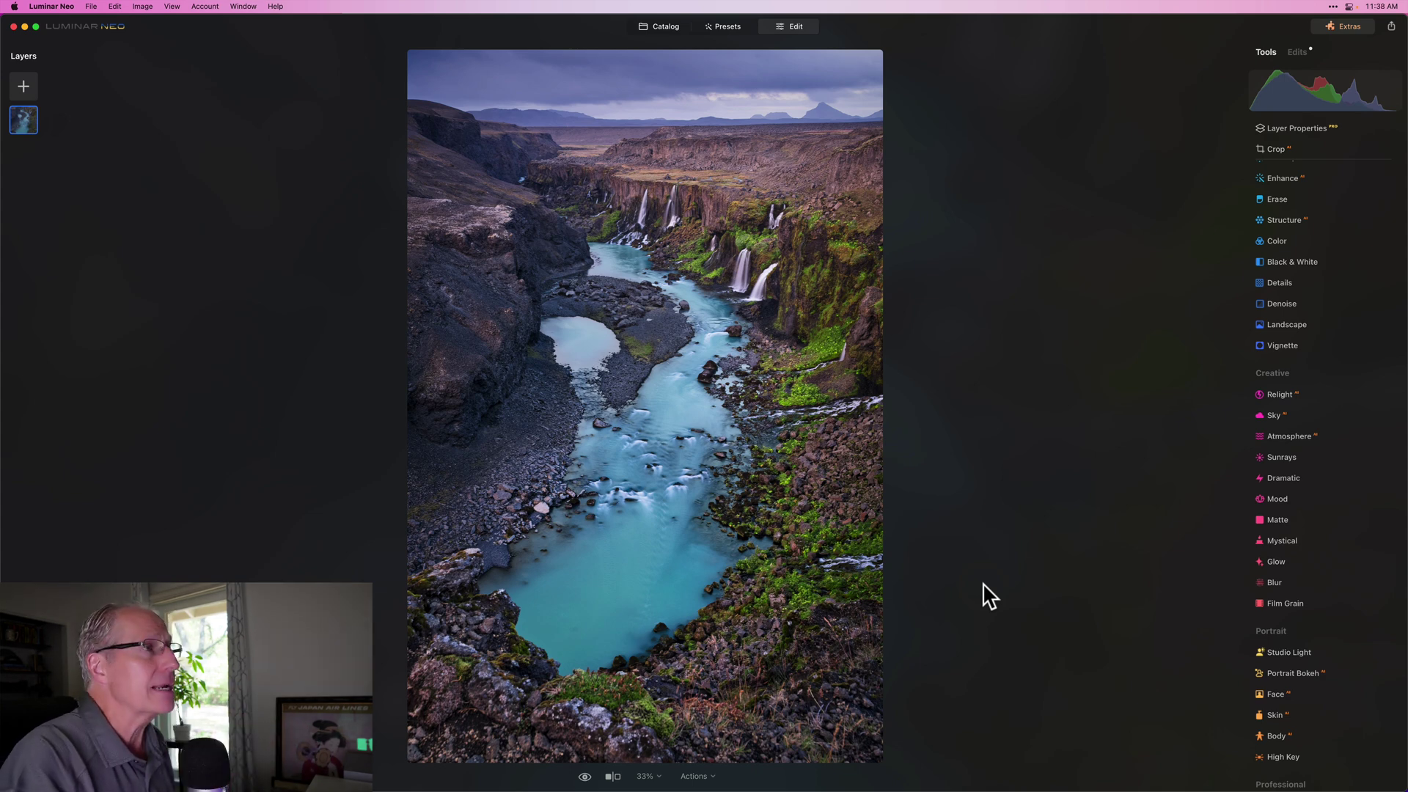
key(backslash)
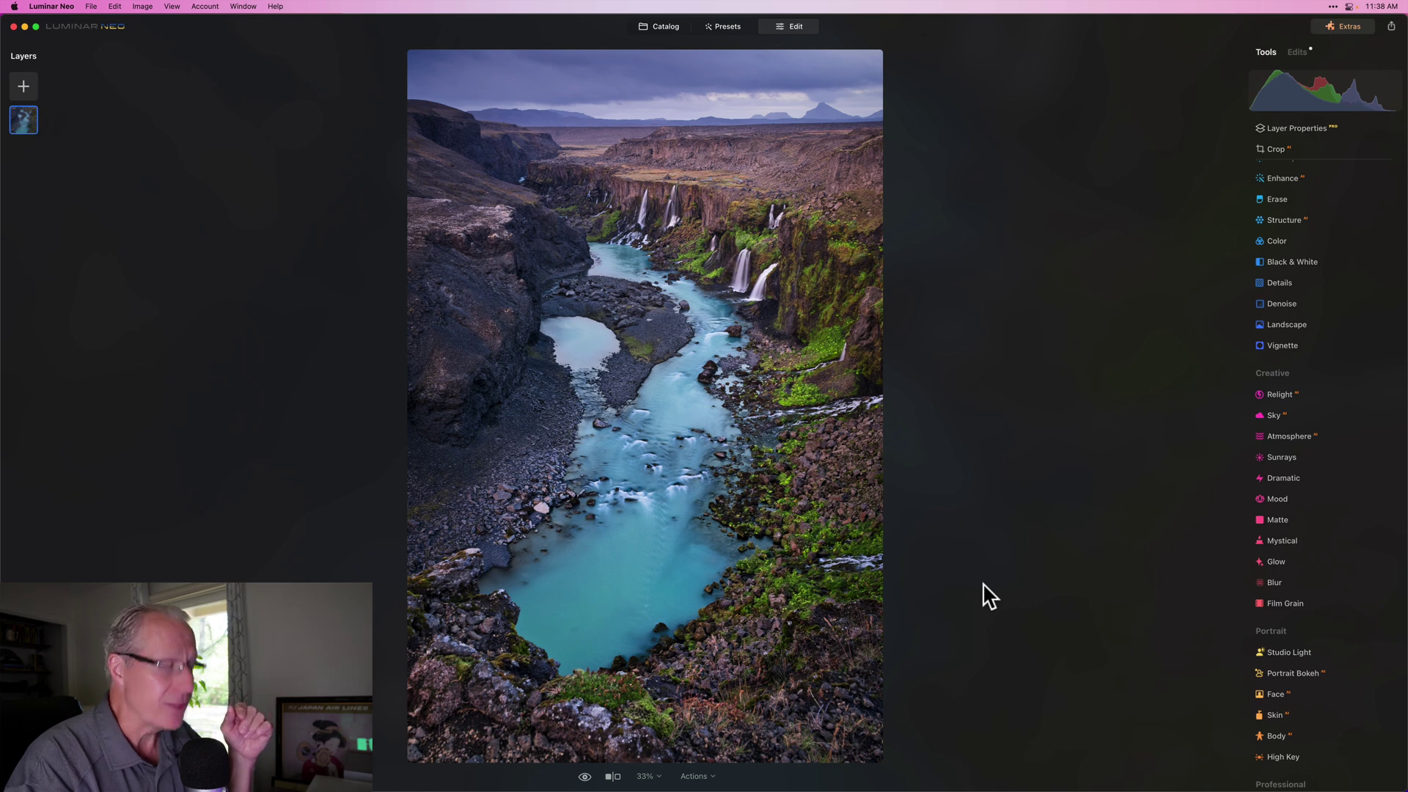
key(backslash)
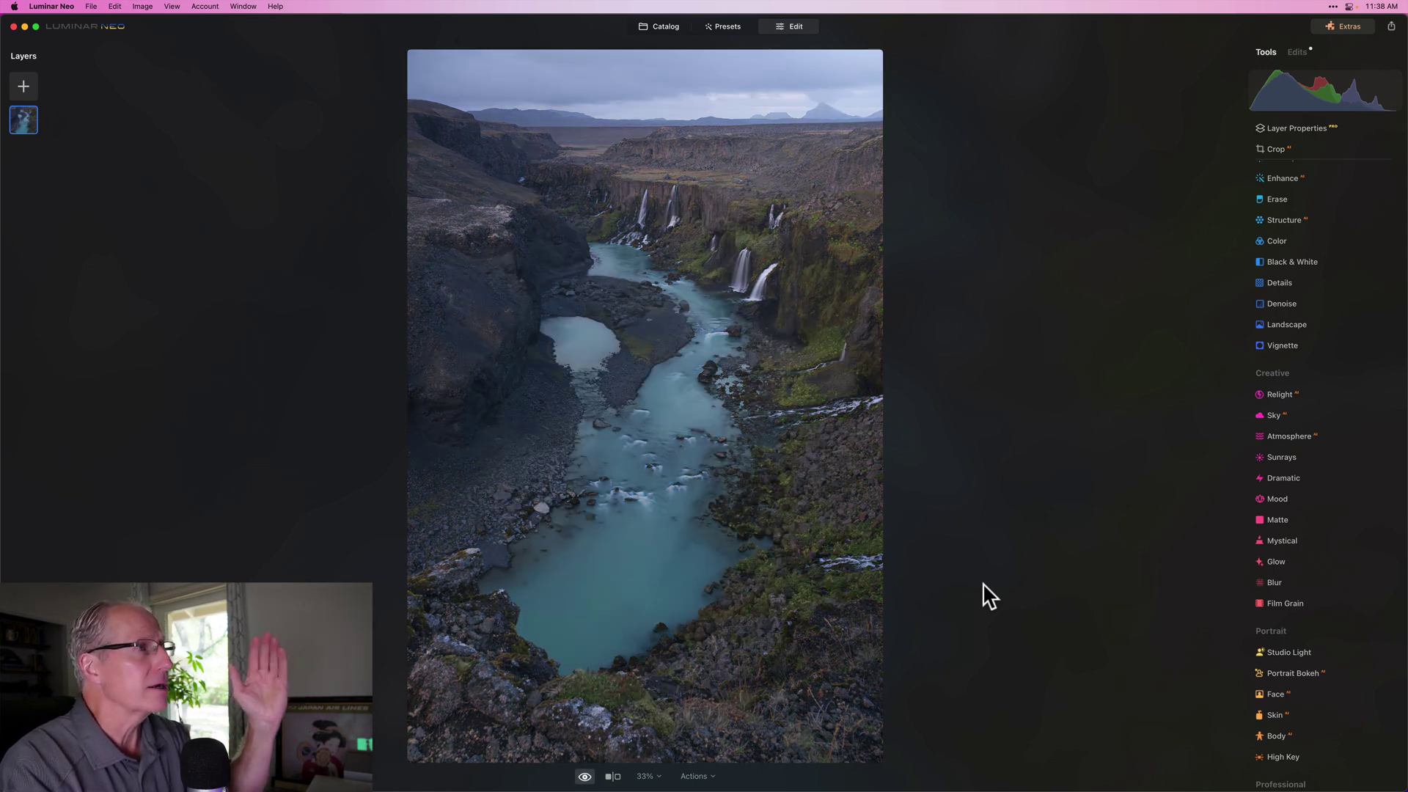
key(backslash)
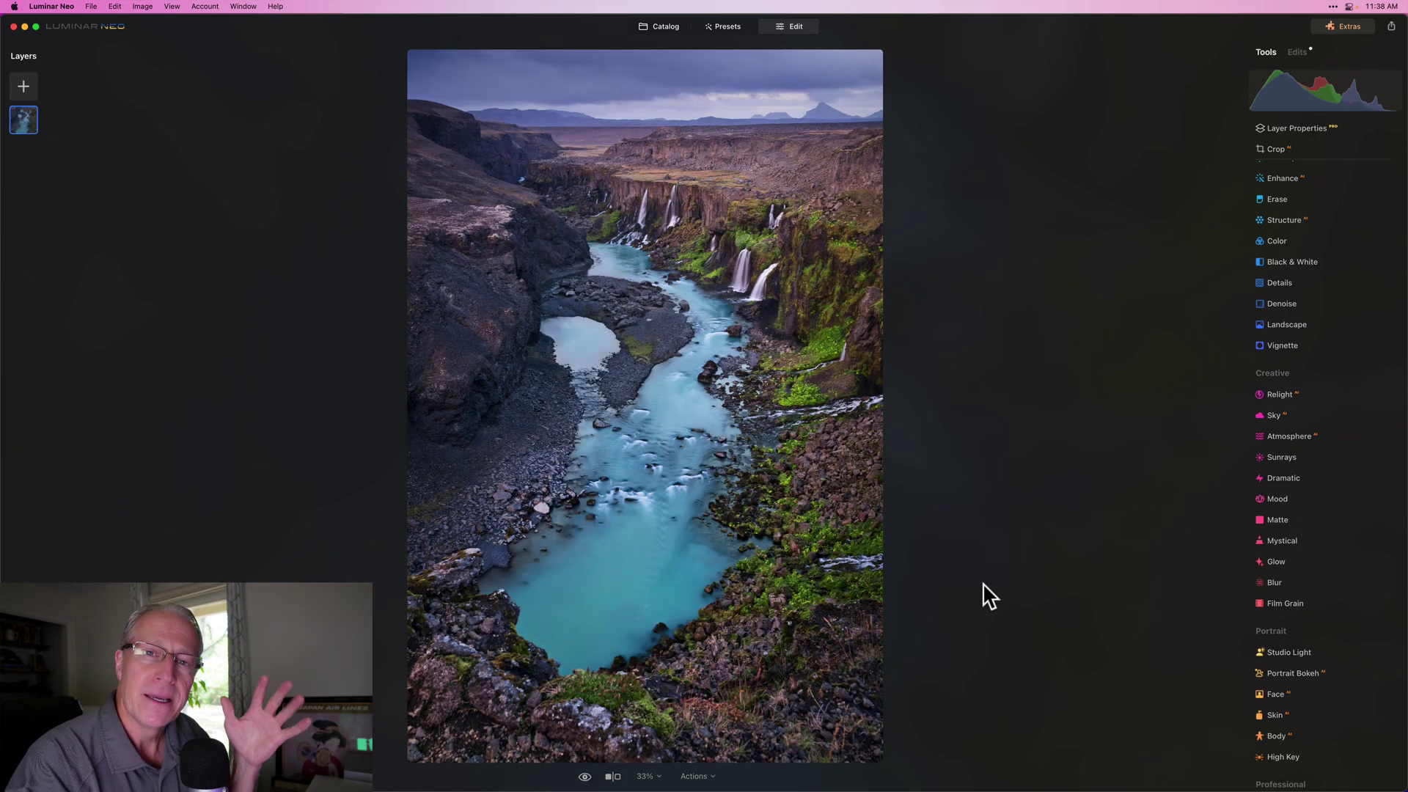